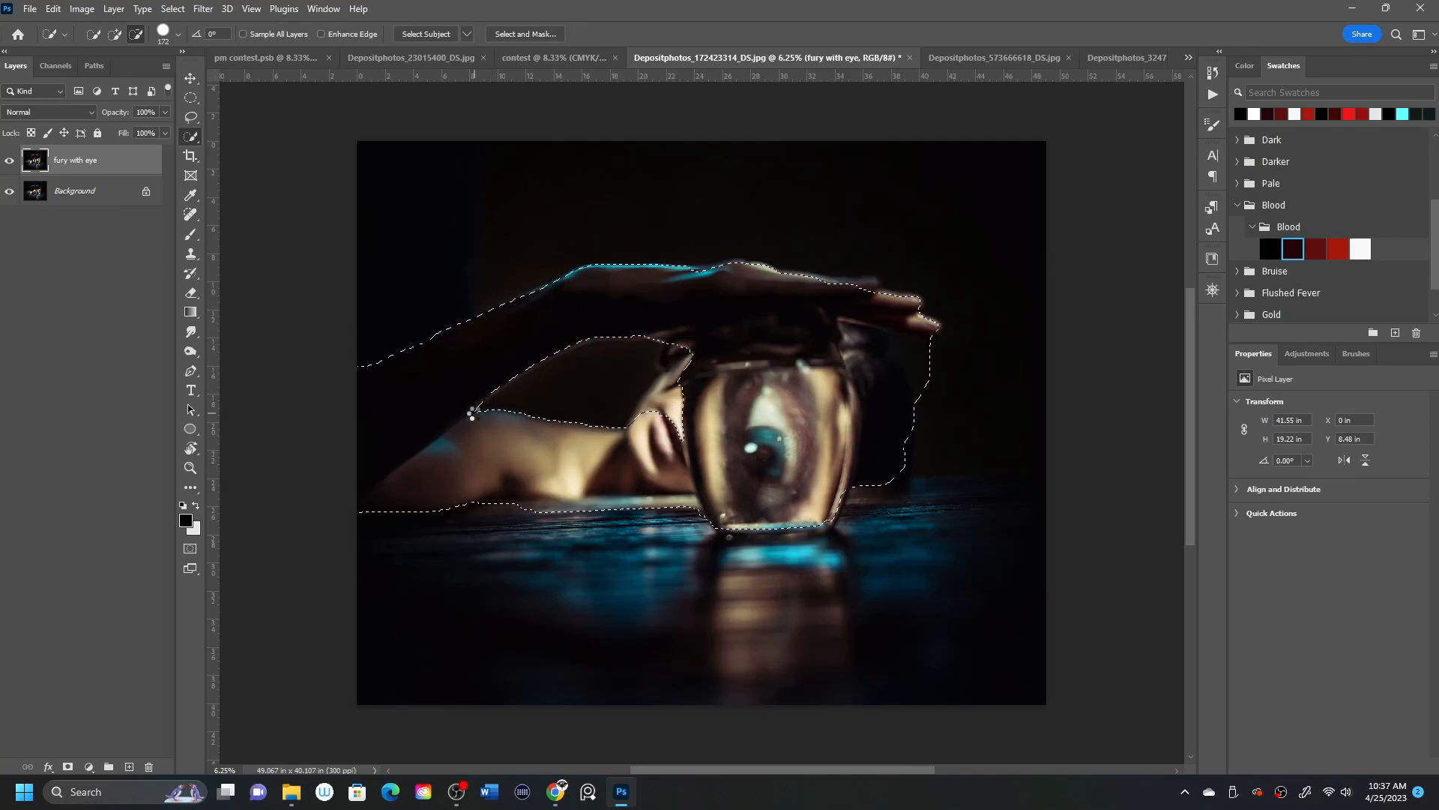
Add the missed areas around the face and fingers to the quick selection and output it as a layer mask through Select and Mask.
left_click(116, 35)
left_click_drag(635, 433, 696, 345)
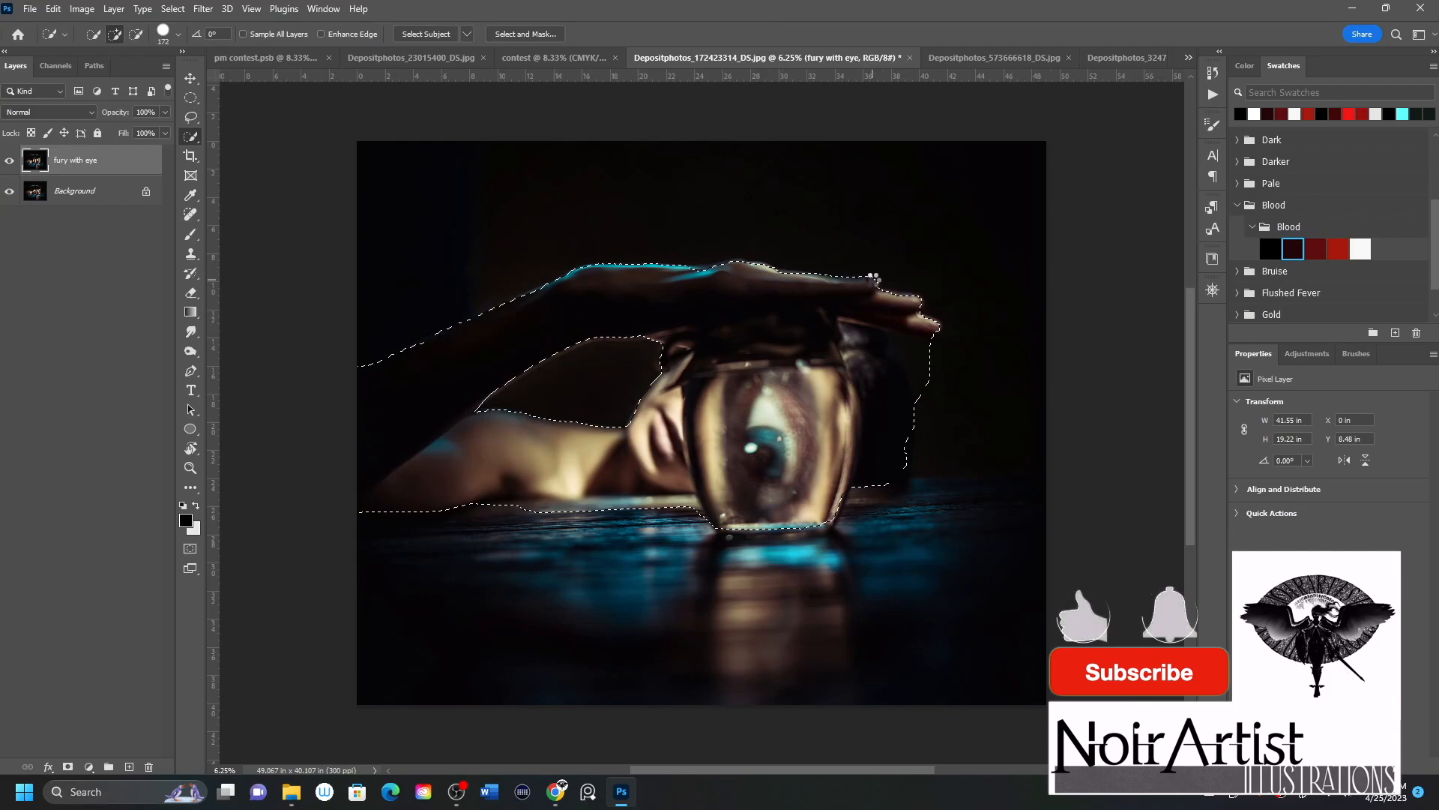
left_click(870, 281)
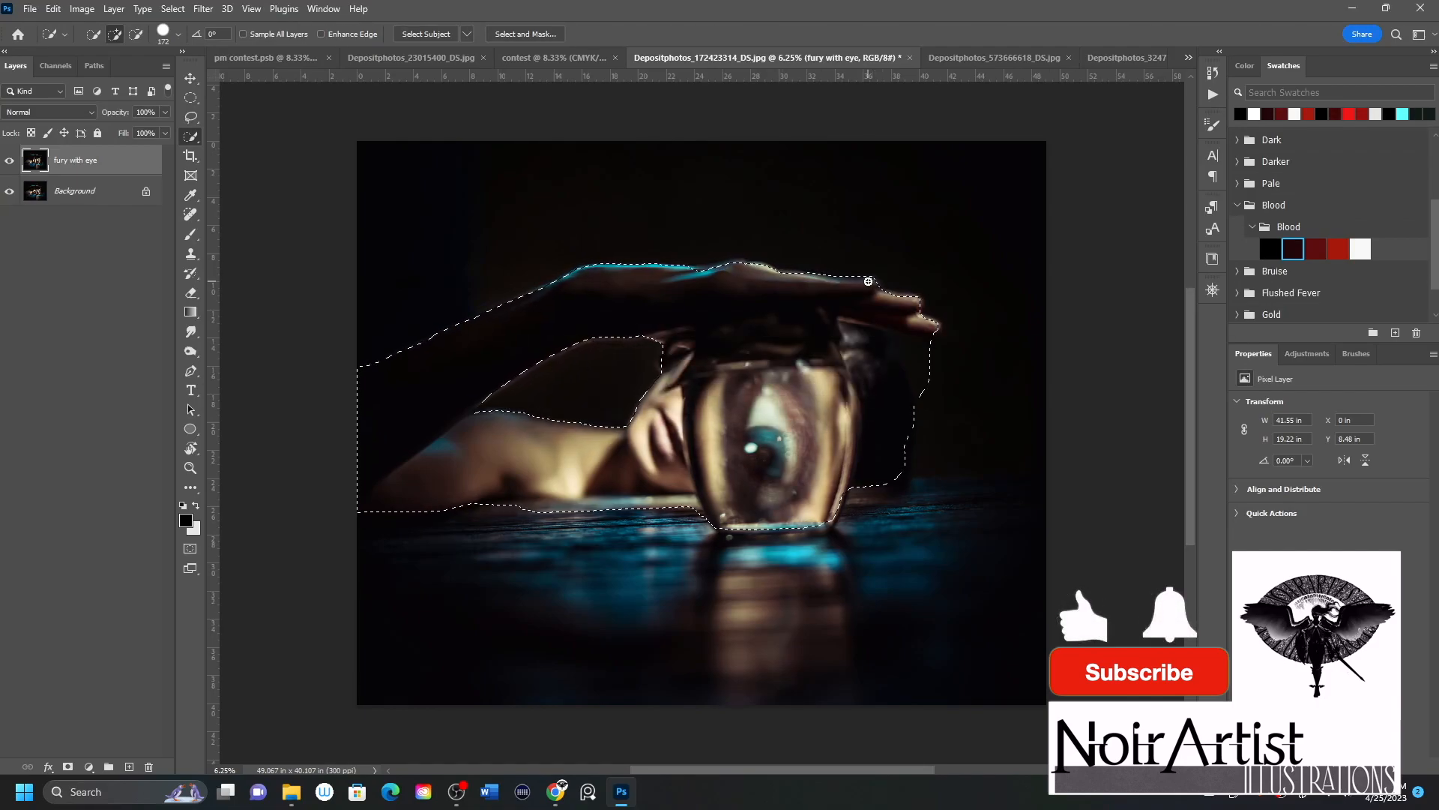
key("alt+ctrl+r")
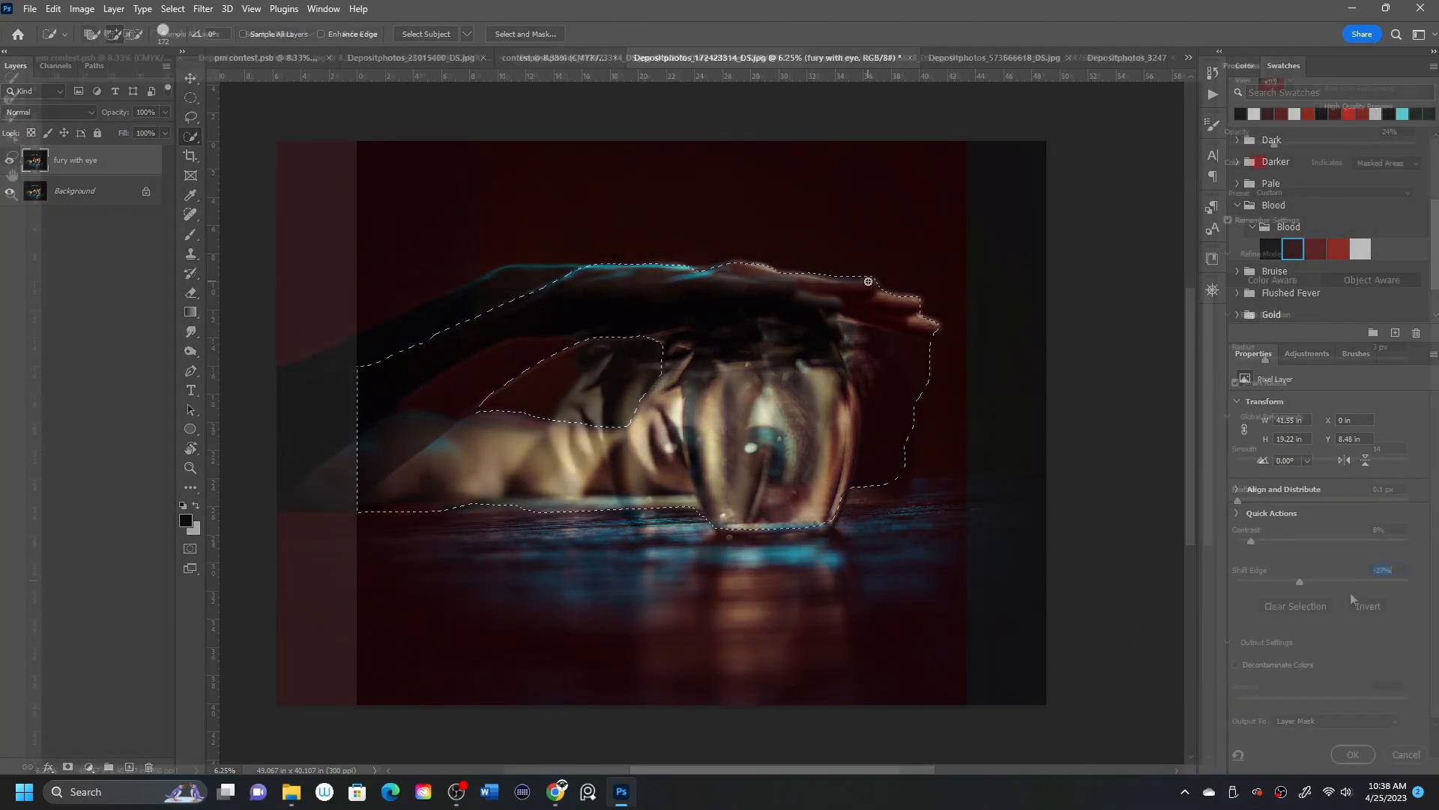
left_click(1352, 755)
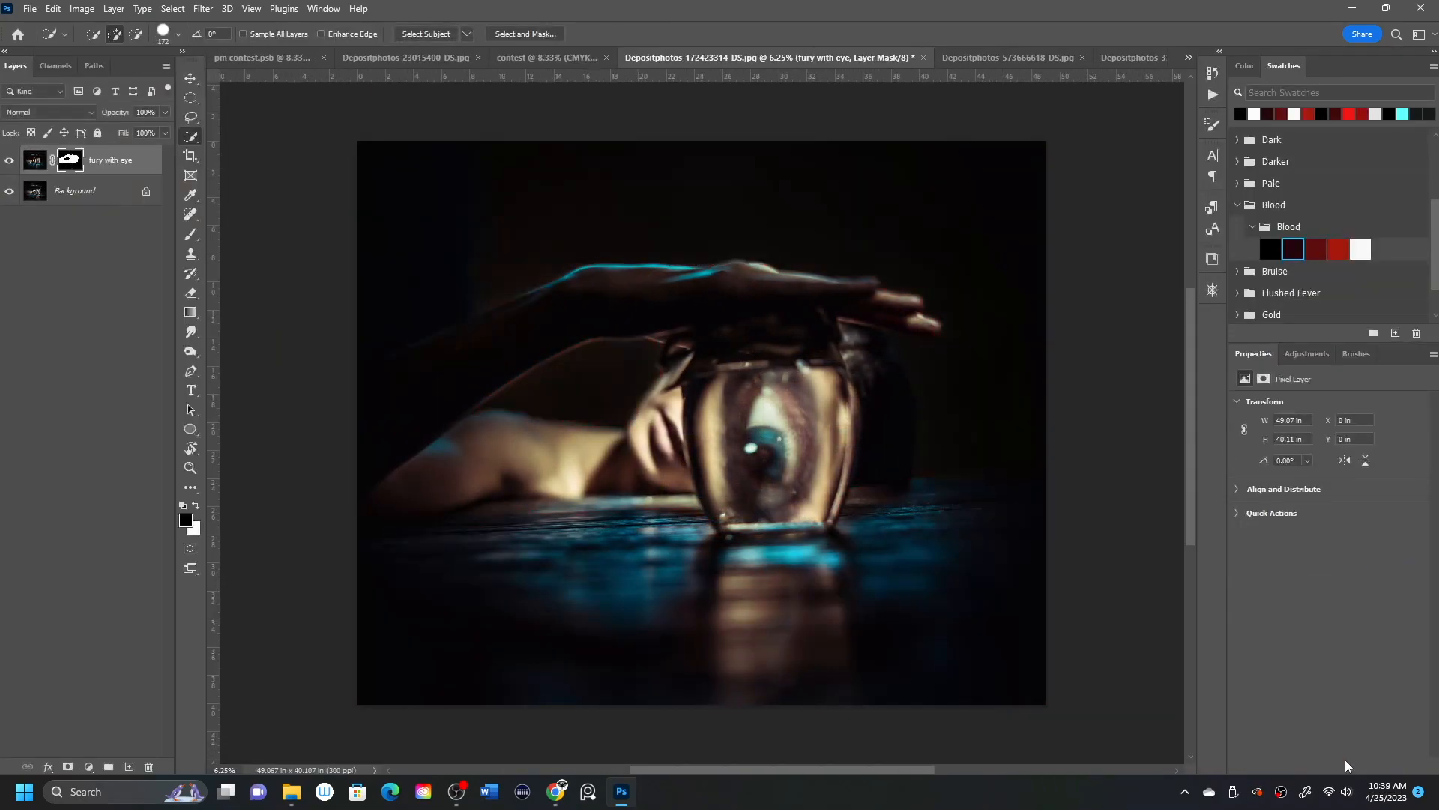
Hide the Background layer and paint white on the fury with eye mask to restore the missing streak along the raised arm.
left_click(10, 191)
left_click(10, 191)
left_click(74, 165)
left_click(191, 234)
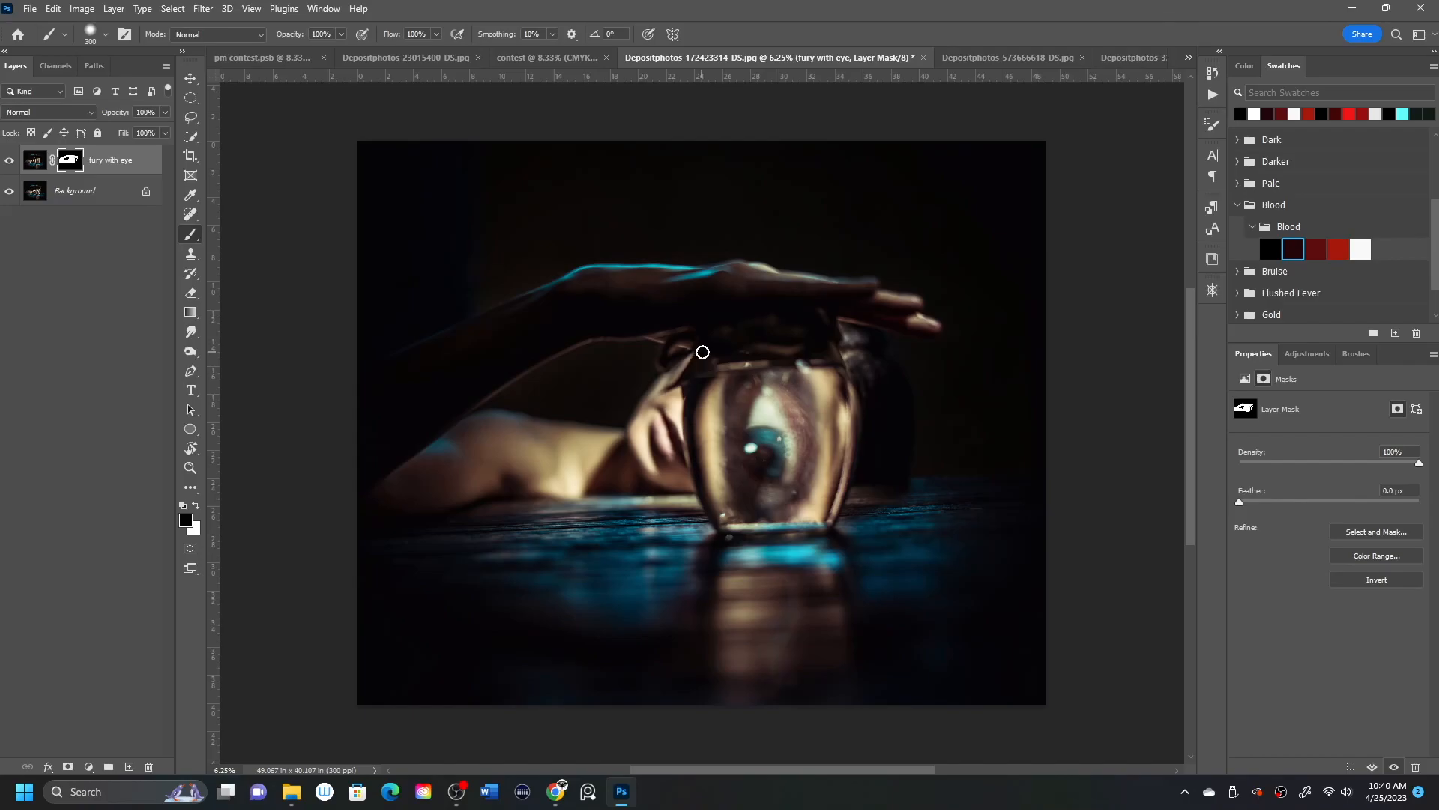
key("x")
left_click(9, 191)
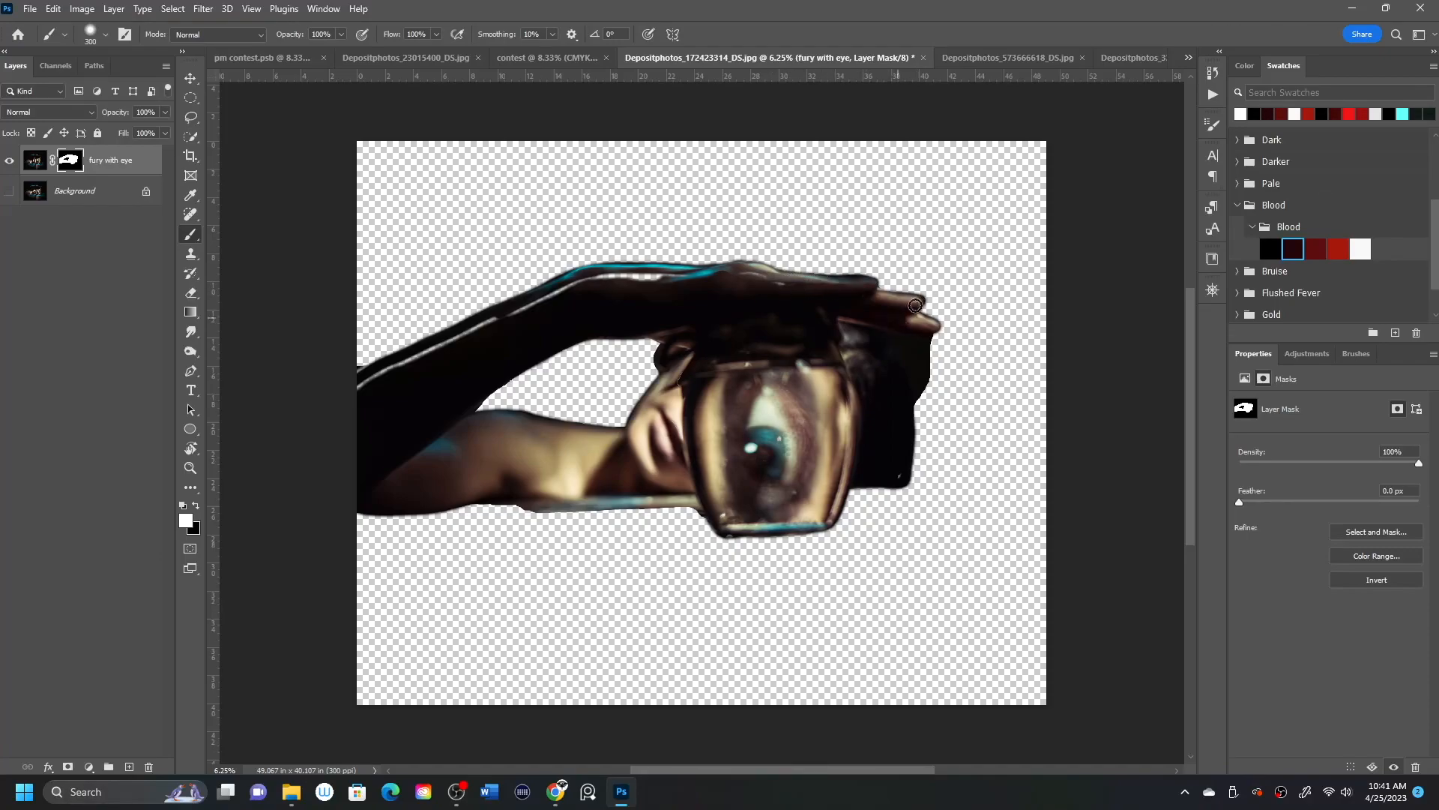
mouse_move(354, 378)
left_mouse_down()
mouse_move(595, 284)
mouse_move(745, 277)
left_mouse_up()
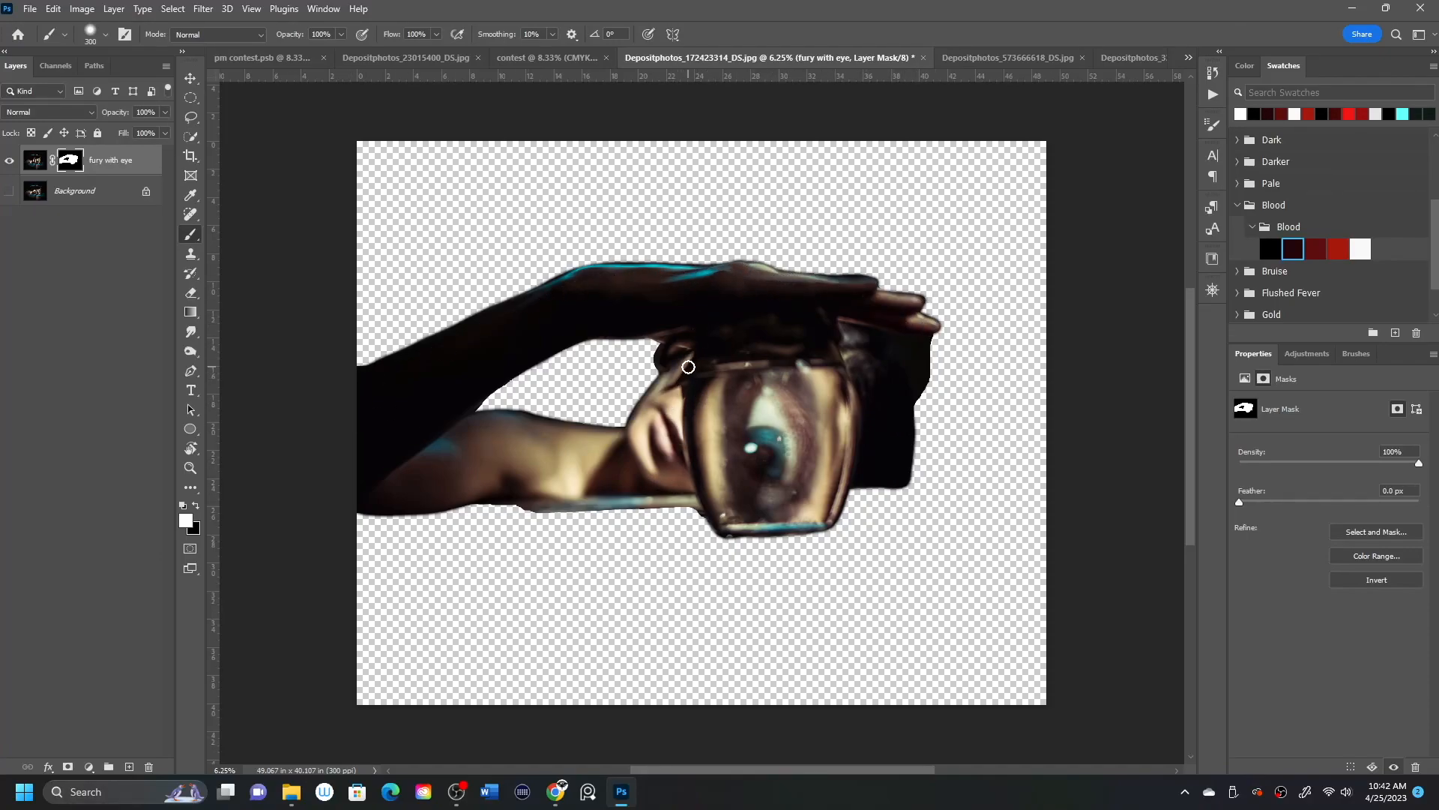
Check the mask on its own and clean its lower edge beneath the forearm with black and white brush strokes.
left_click(70, 161, "alt")
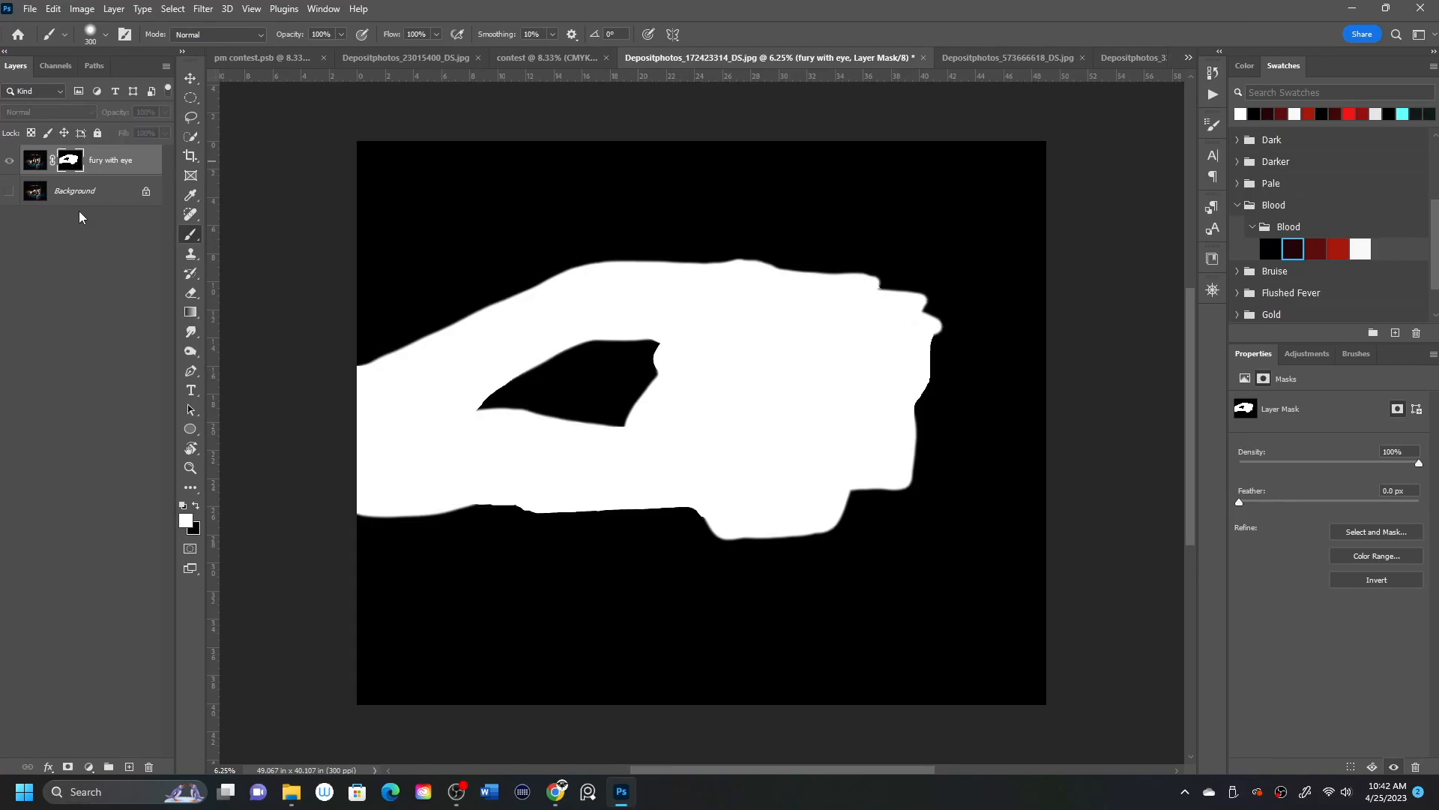
left_click(71, 161, "alt")
left_click(183, 506)
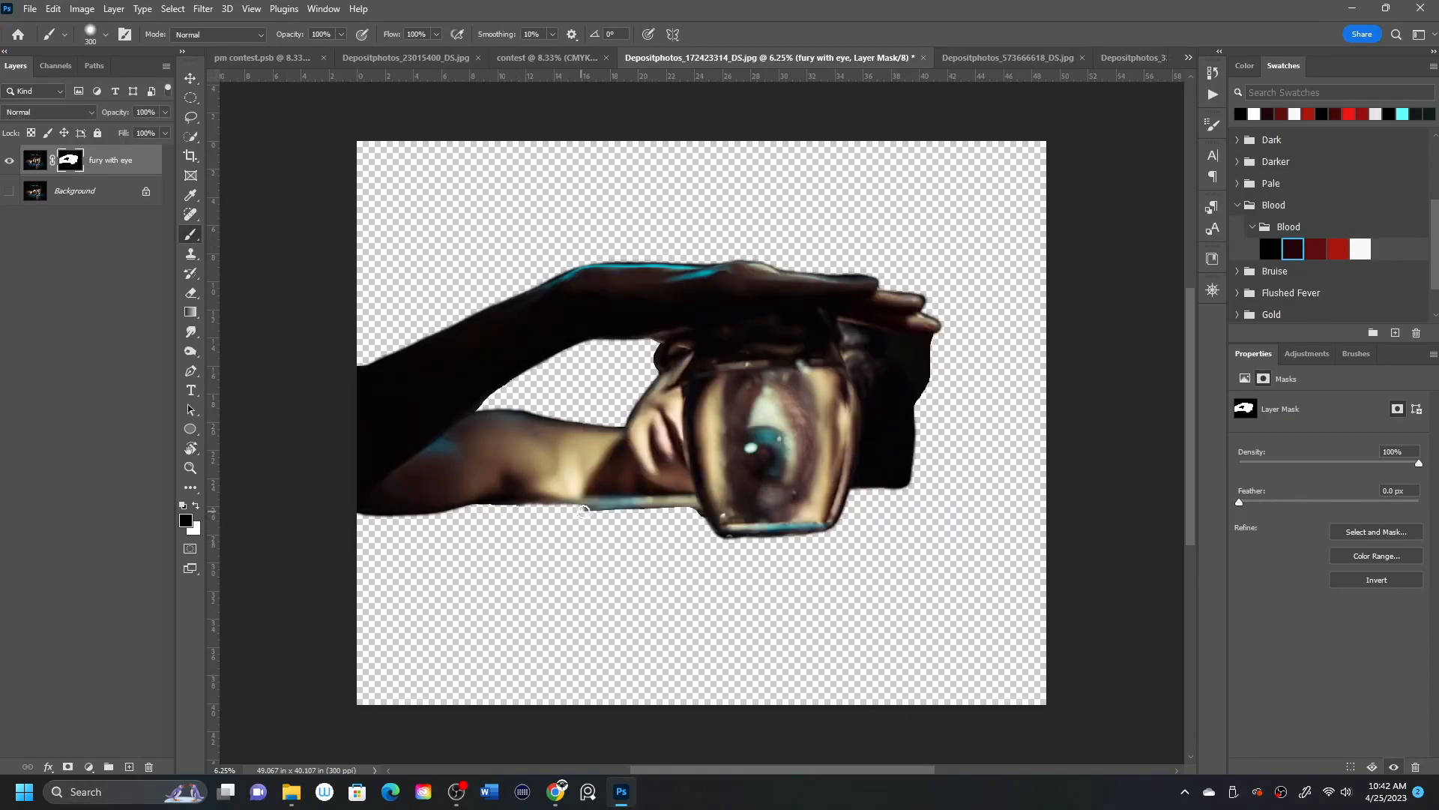
key("x")
mouse_move(476, 502)
left_mouse_down()
mouse_move(628, 501)
mouse_move(461, 511)
mouse_move(491, 502)
left_mouse_up()
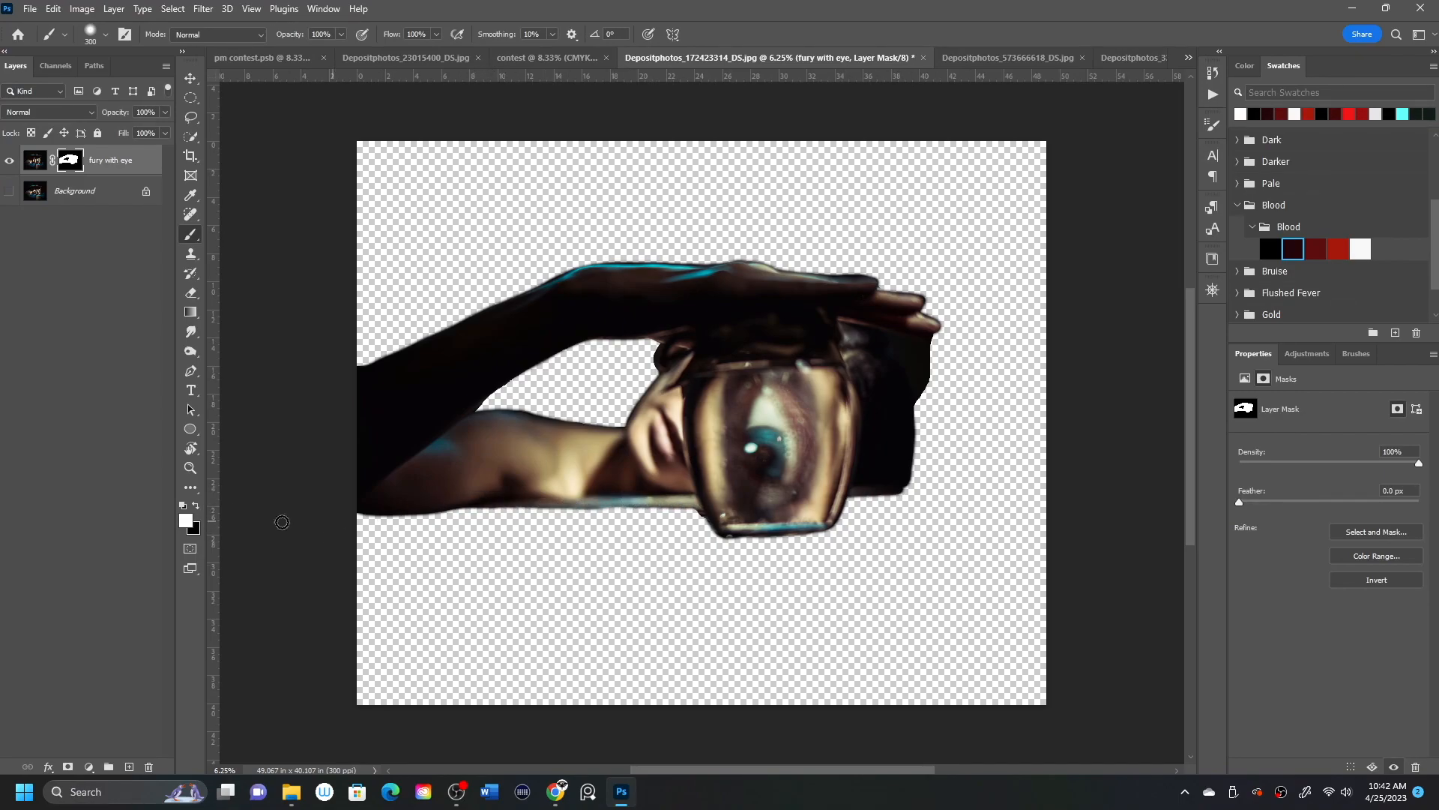
Paint black on the mask to remove the dark backdrop beside the hair below the fingers, and trim the hand's outer edges.
left_click(195, 507)
mouse_move(897, 347)
left_mouse_down()
mouse_move(920, 347)
mouse_move(922, 379)
left_mouse_up()
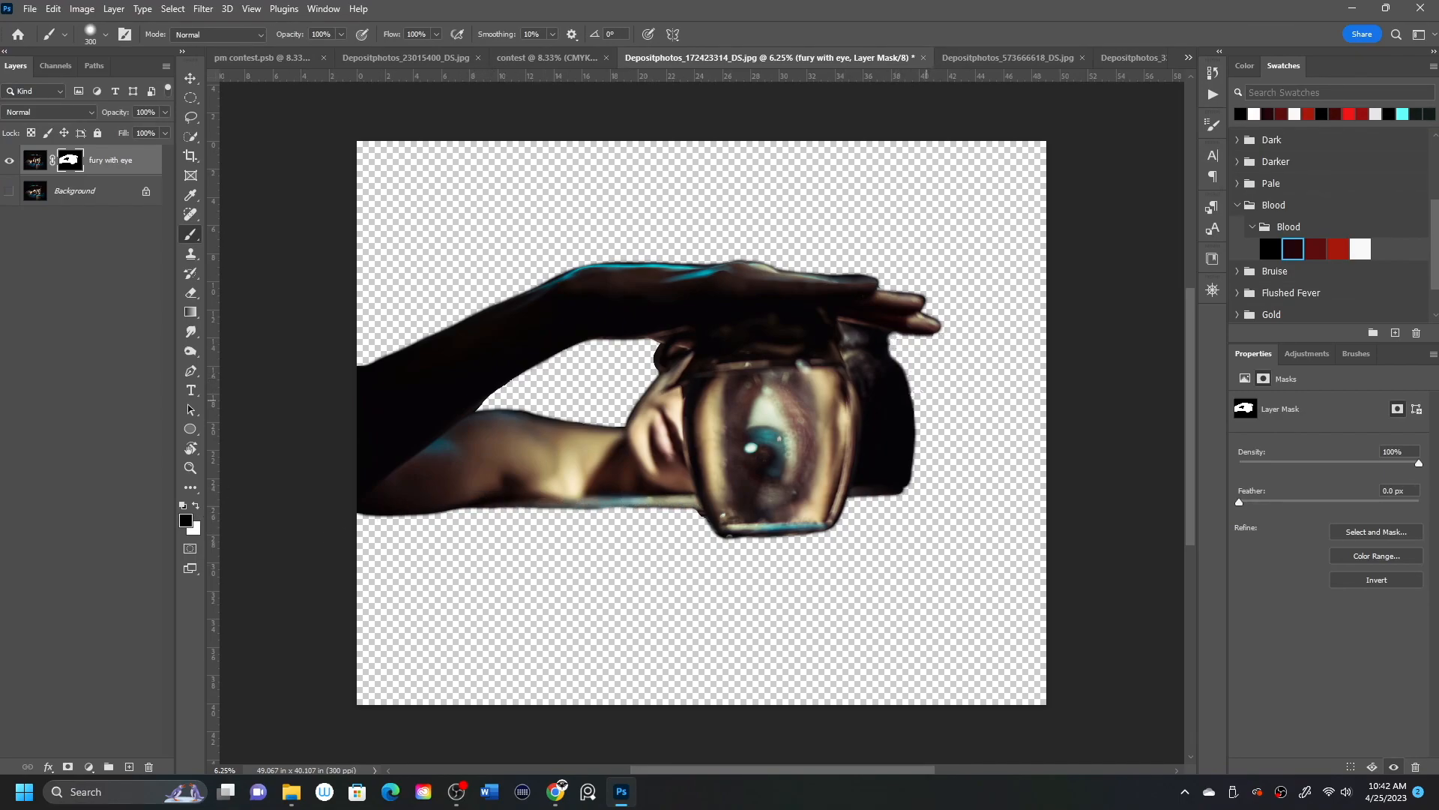
key("x")
left_click(198, 508)
key("x")
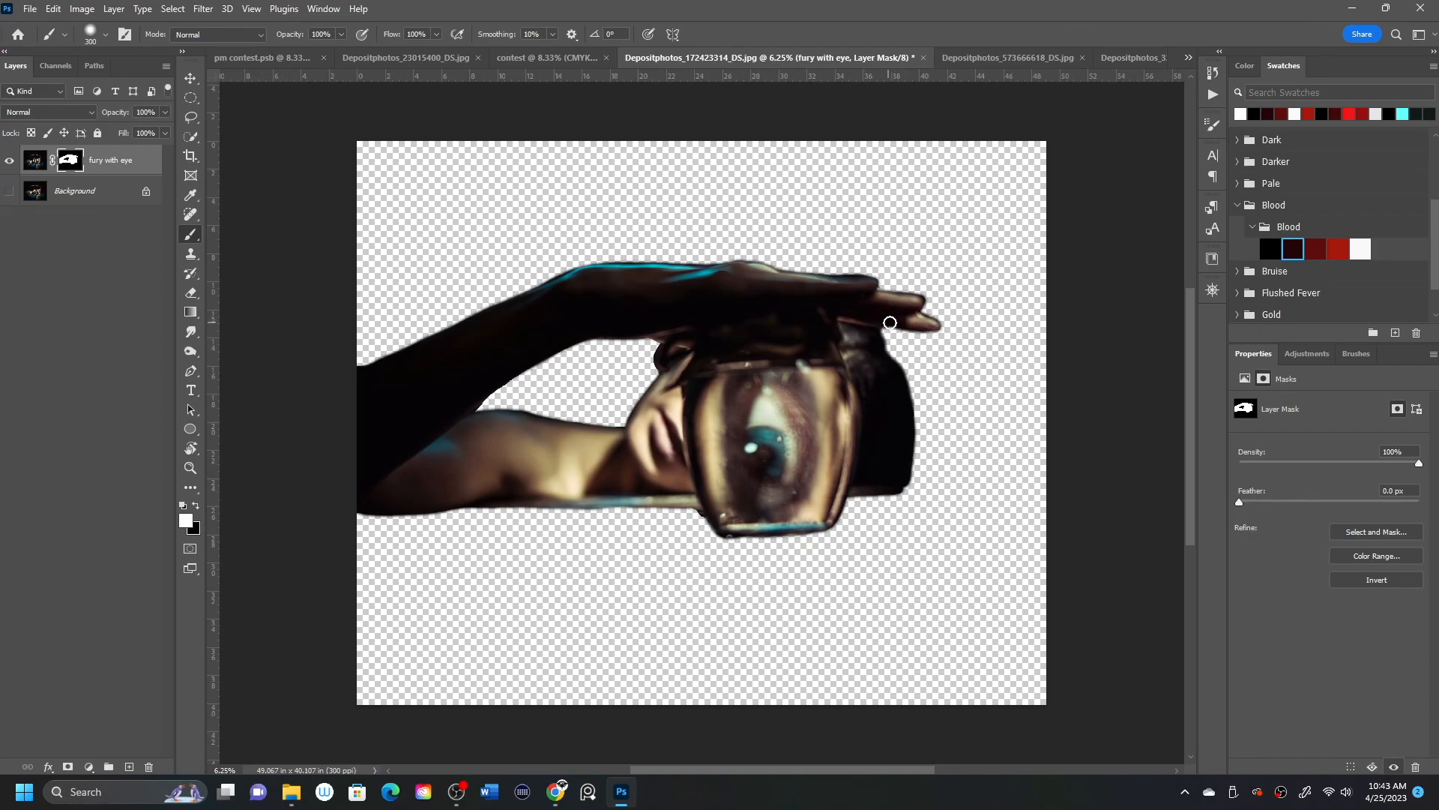
left_click(198, 509)
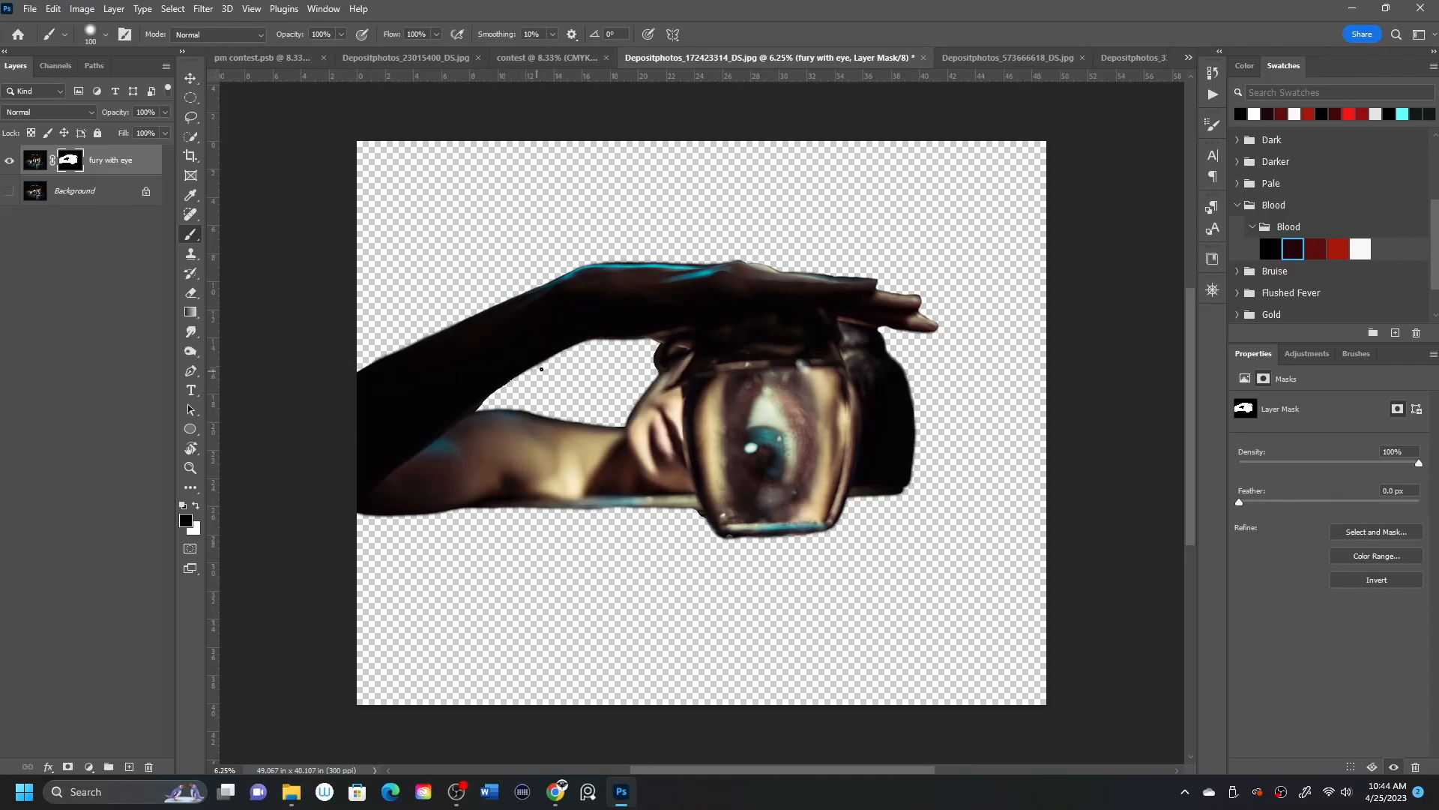
Touch up the mask near the elbow and paint white to restore a thin strip of tabletop across the full canvas width.
key("x")
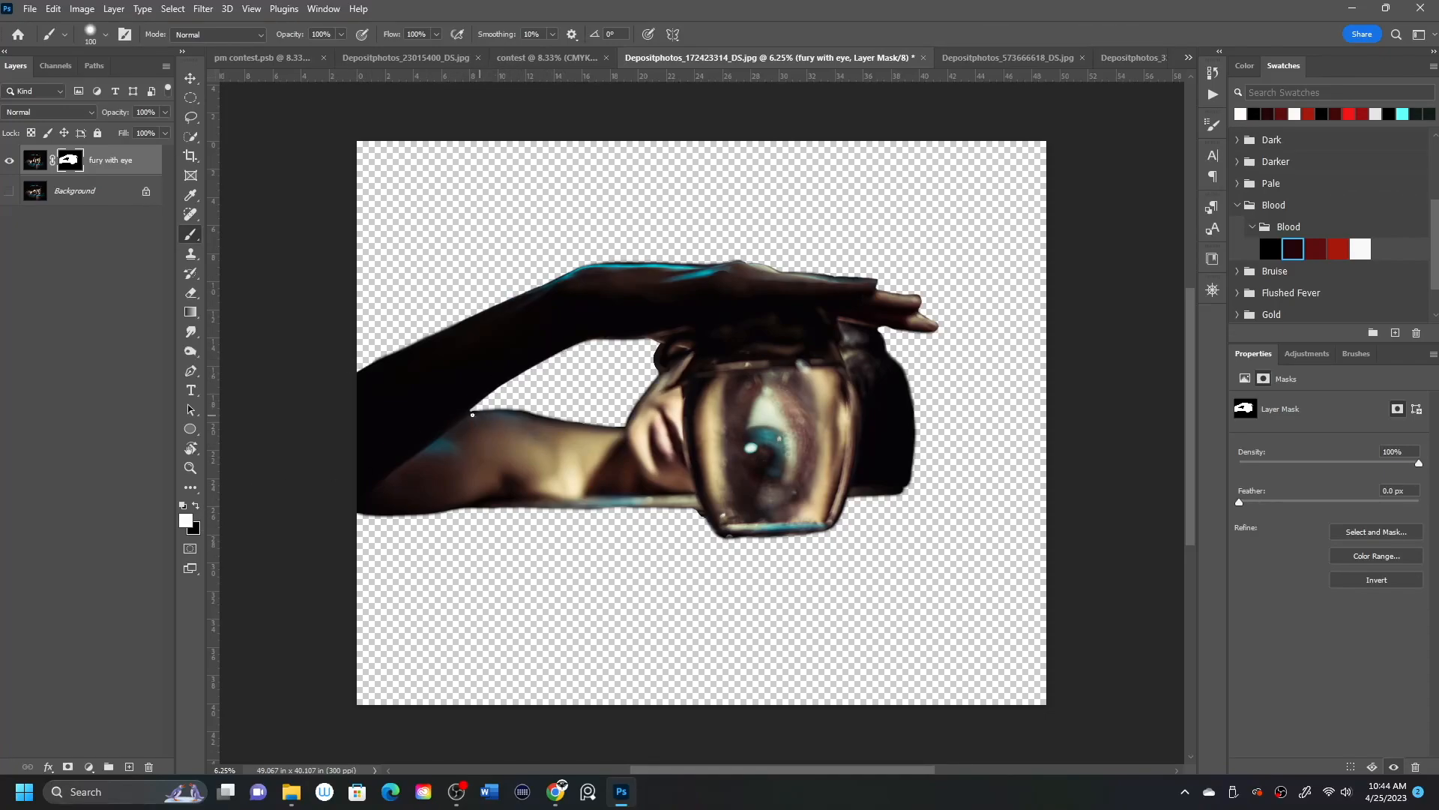
left_click(196, 506)
key("x")
key("x")
key("x")
mouse_move(446, 509)
left_mouse_down()
mouse_move(724, 501)
mouse_move(390, 510)
mouse_move(852, 507)
mouse_move(885, 494)
mouse_move(843, 498)
mouse_move(1091, 473)
left_mouse_up()
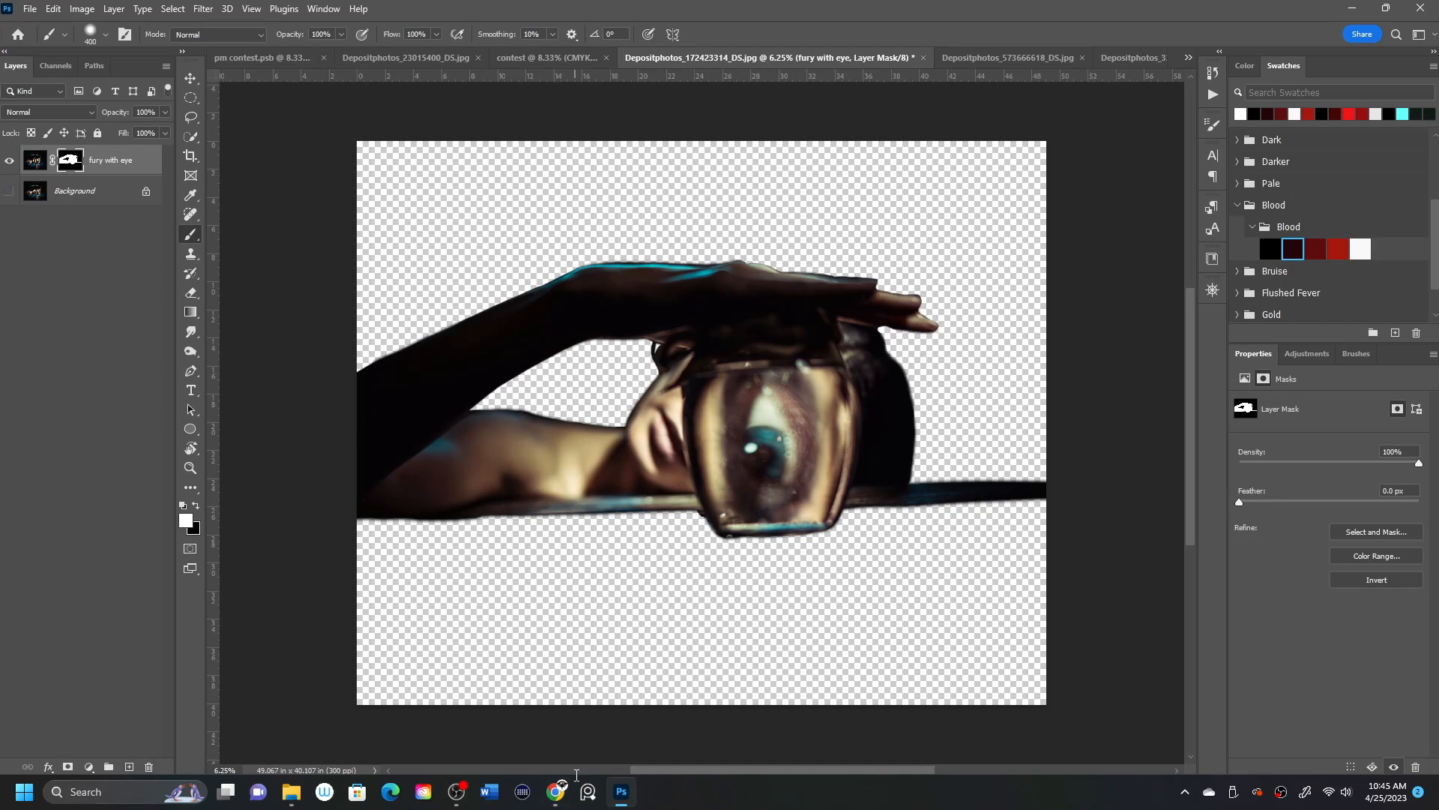
Rework the mask at the crook of the elbow with black and white strokes to clean up the gap's corner.
left_click(191, 488)
left_click(196, 505)
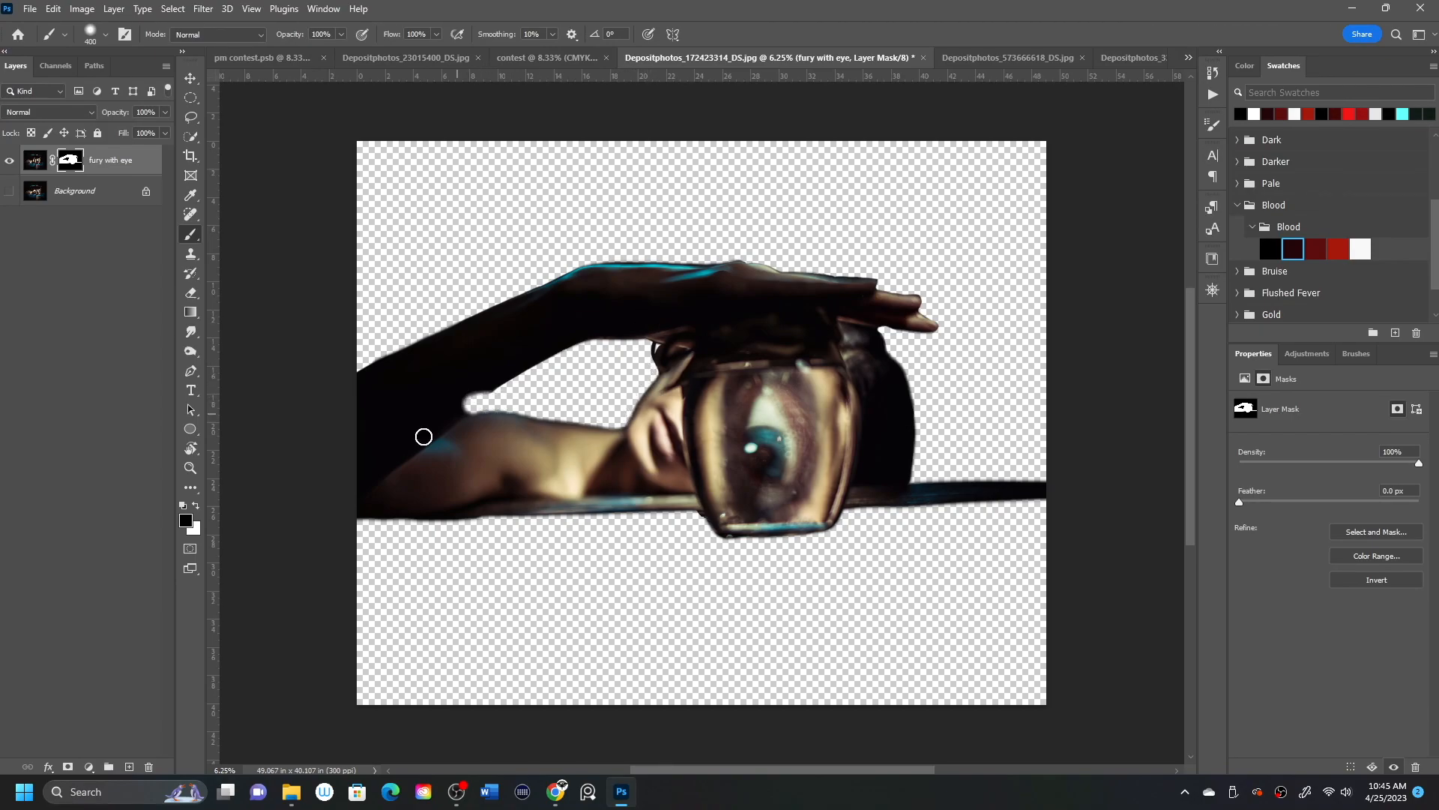
key("x")
left_click_drag(452, 419, 517, 346)
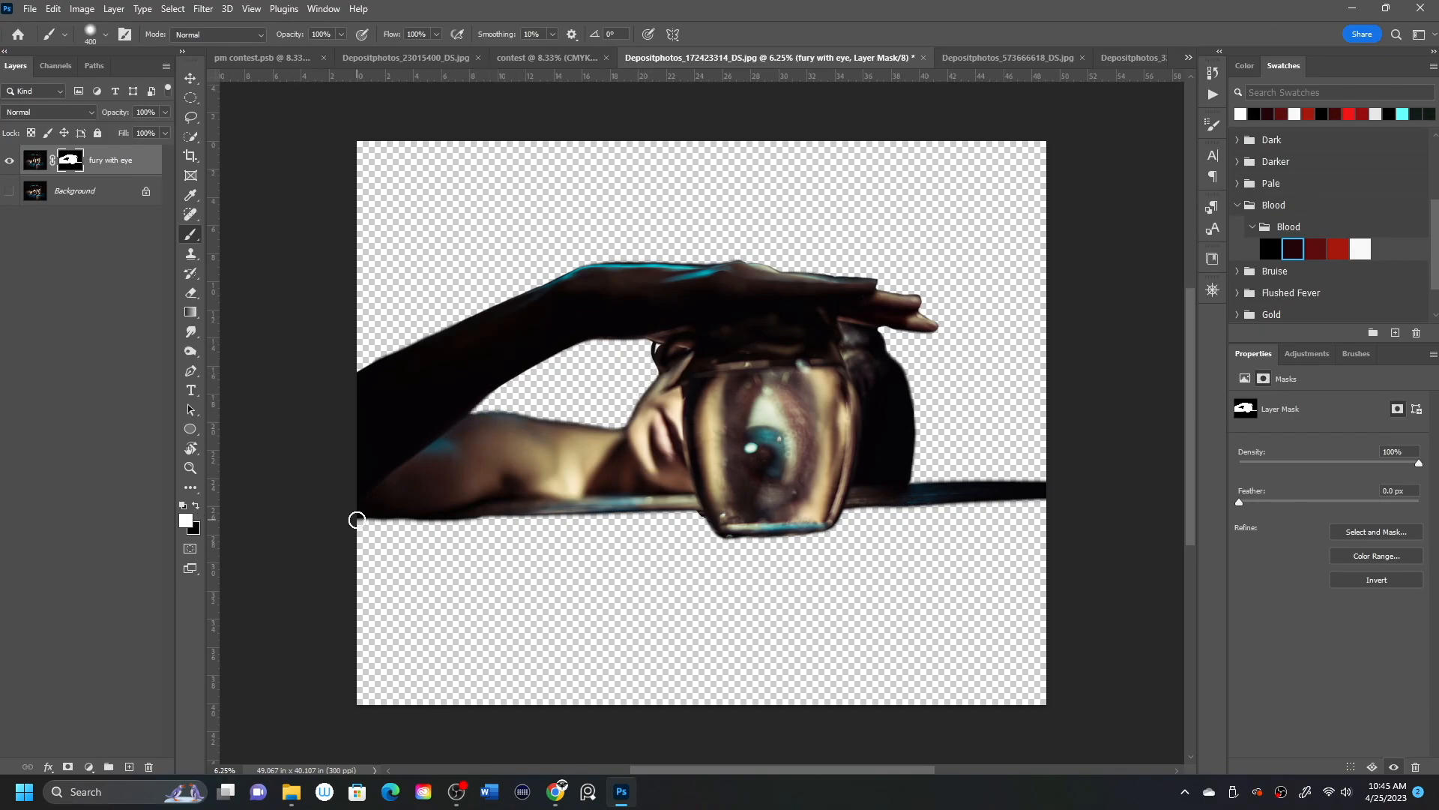
Soften the mask along the raised arm's upper edge with black, and compare the cutout with the Background layer shown and hidden.
key("x")
left_click_drag(538, 275, 367, 371)
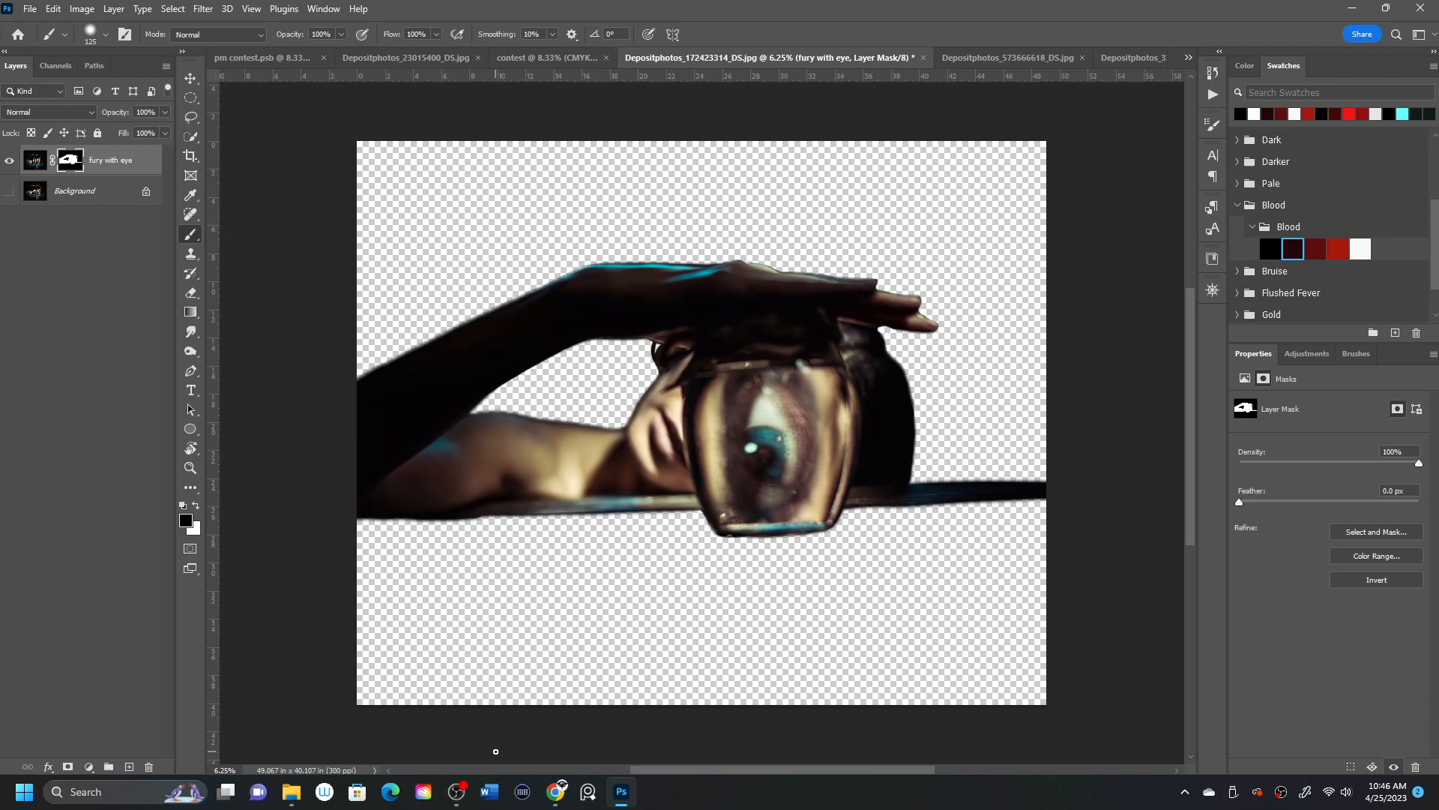
left_click(9, 191)
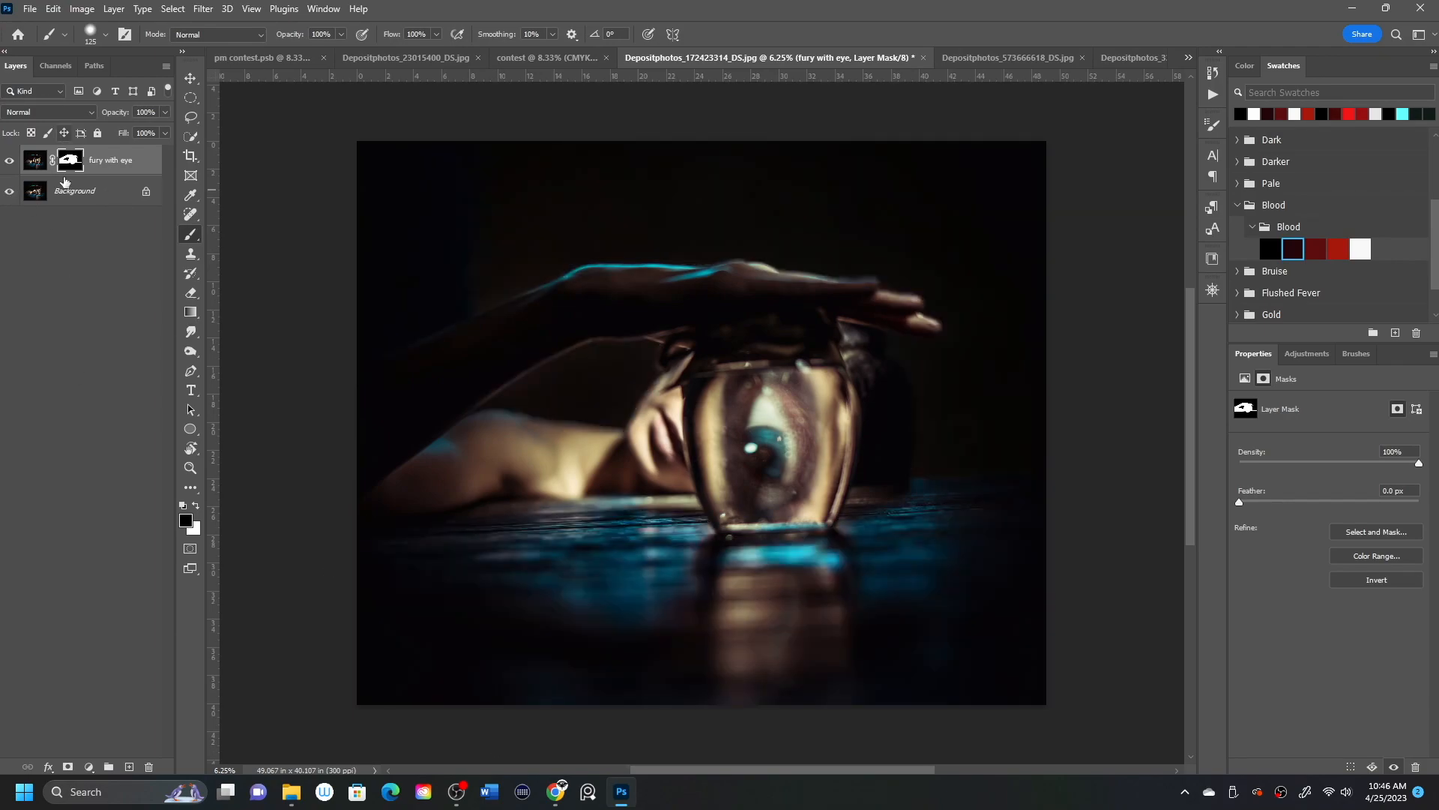
left_click(9, 192)
Convert the fury with eye layer to a smart object and bring it into the contest document.
right_click(136, 161)
left_click(141, 164)
left_click(142, 165)
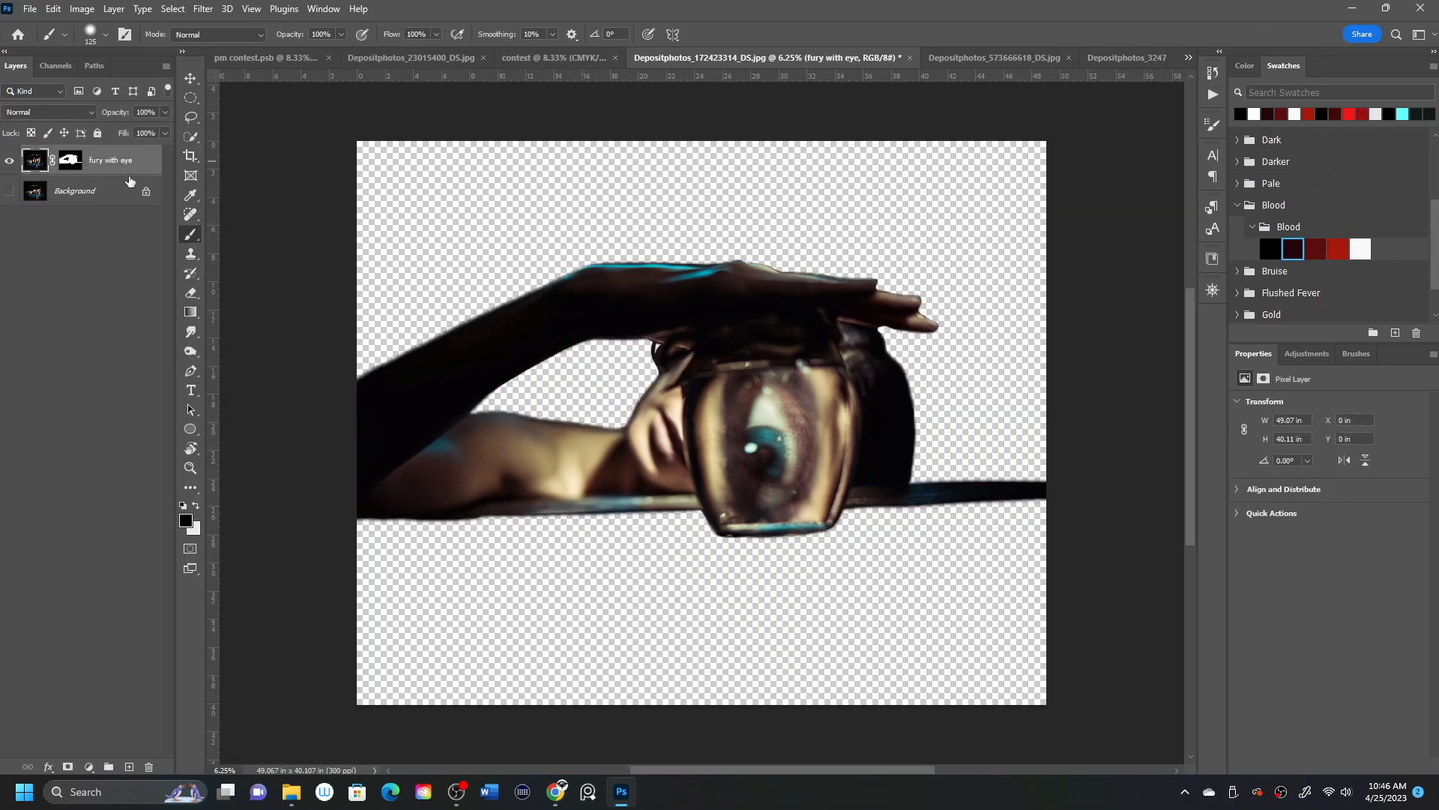
key("ctrl+j")
right_click(109, 162)
left_click(124, 347)
left_click_drag(124, 171, 722, 371)
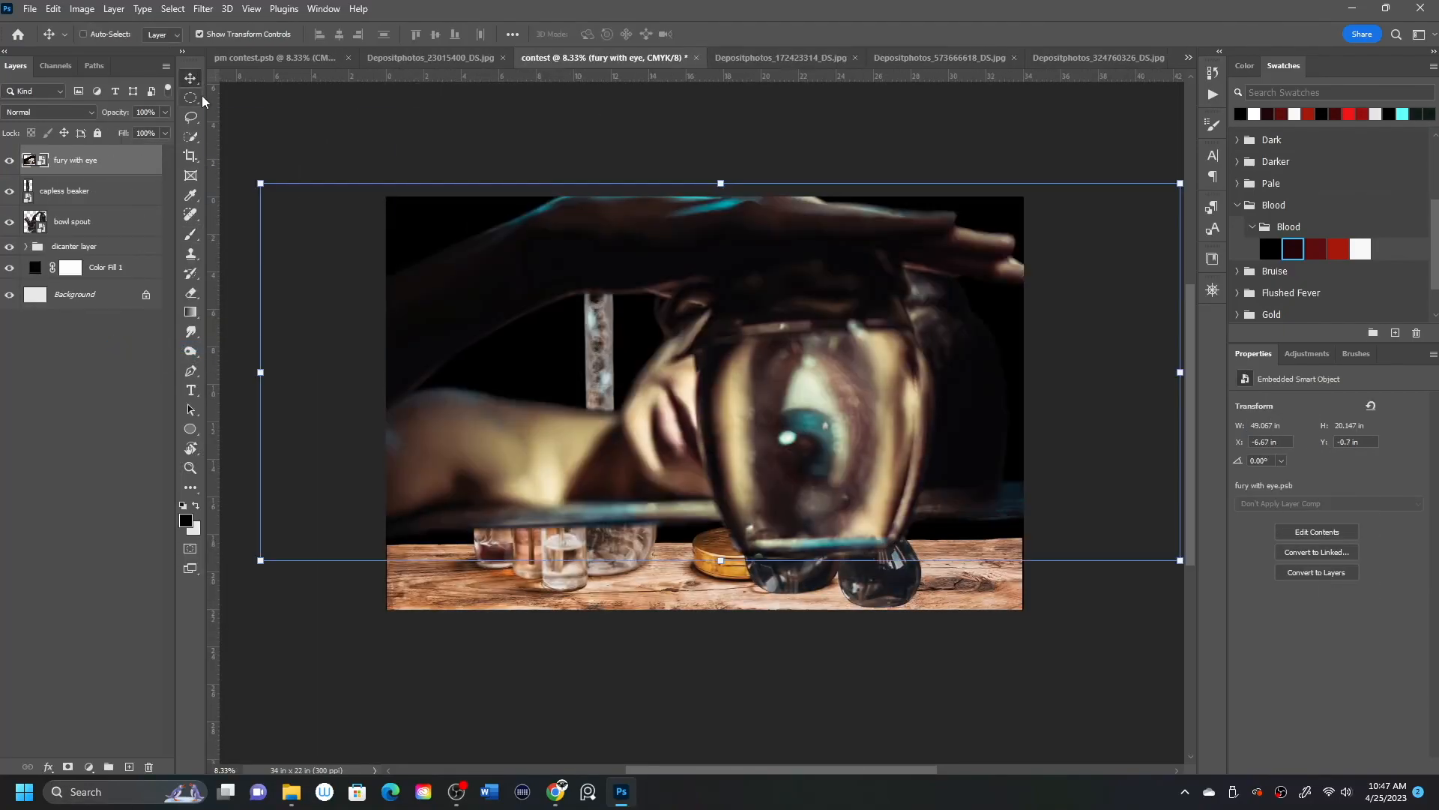
Scale the fury with eye layer down to about 75% and move it below the dicanter layer group.
left_click_drag(789, 312, 869, 319)
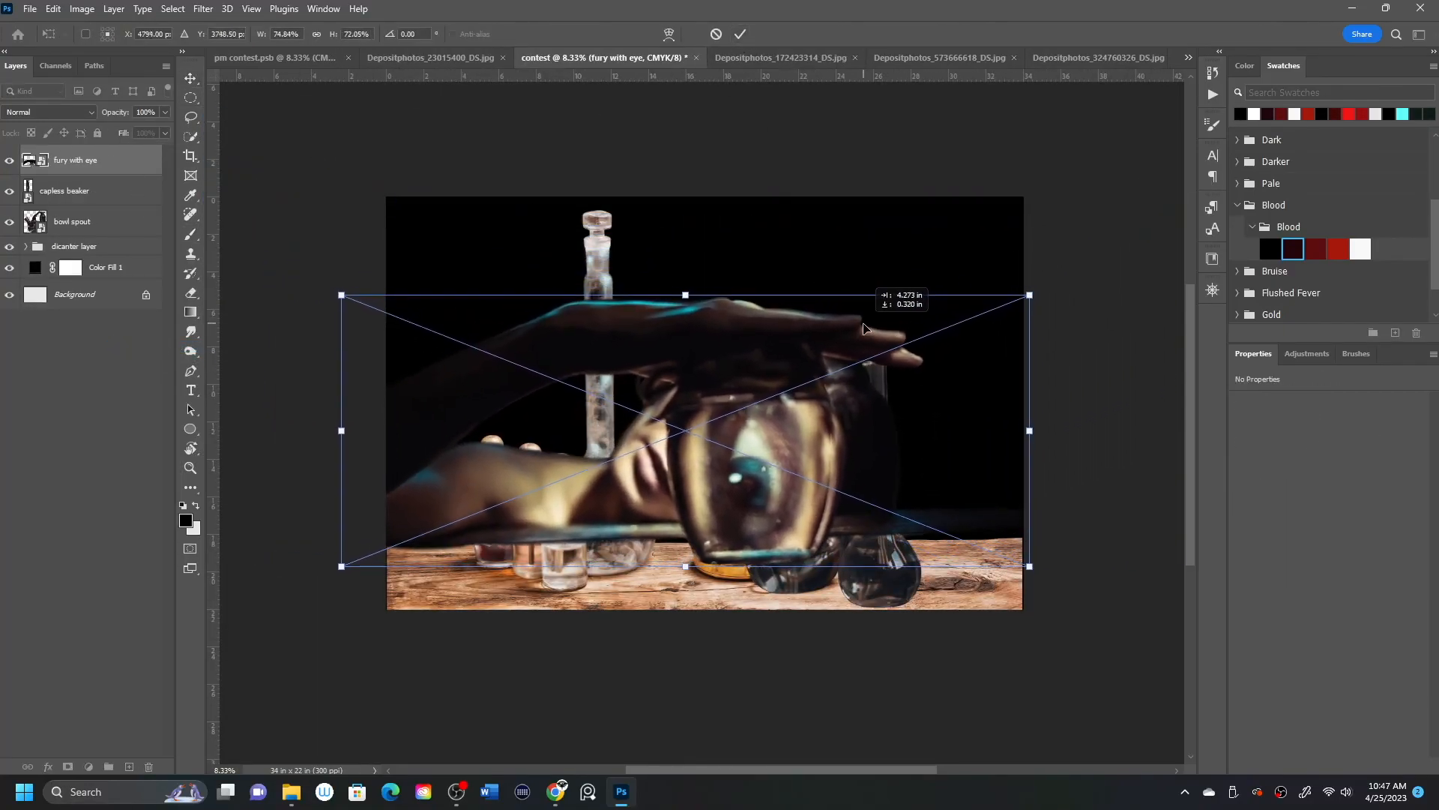
left_click(741, 34)
left_click(112, 455)
left_click_drag(125, 162, 122, 244)
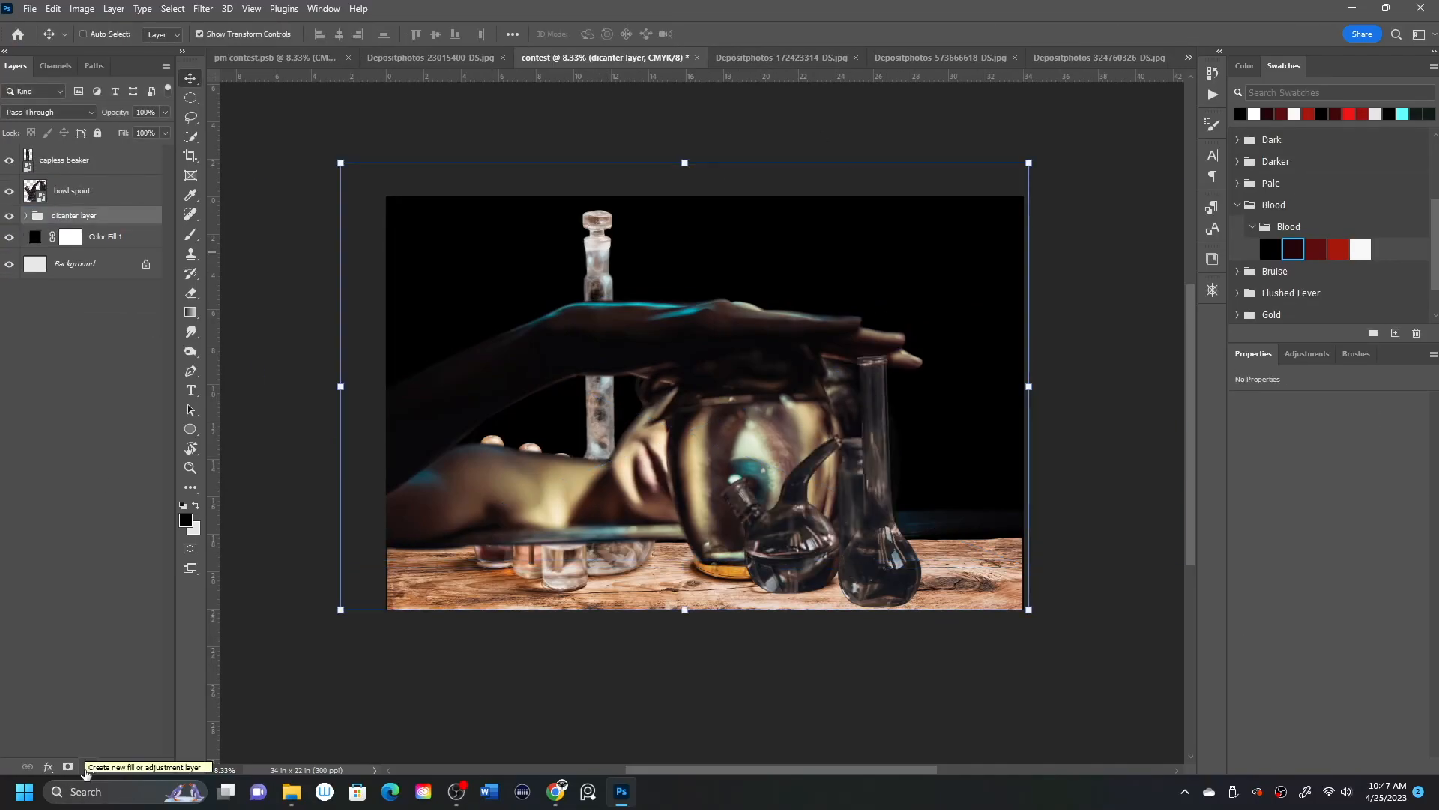
key("ctrl+z")
left_click_drag(109, 166, 105, 256)
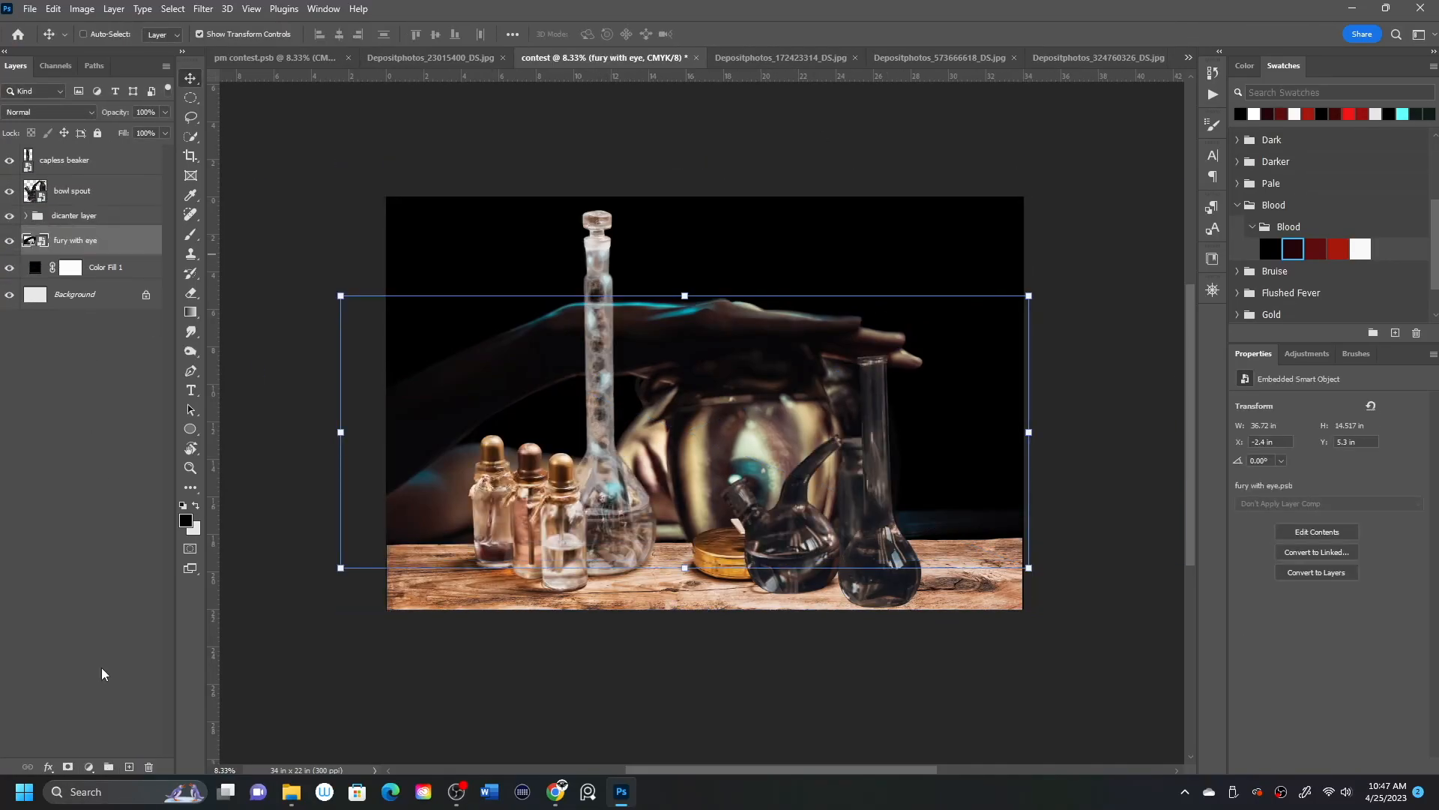
Scale the fury with eye layer to about 60% and position it centrally behind the glassware at the table's back edge.
left_click_drag(341, 567, 473, 521)
left_click_drag(985, 417, 929, 466)
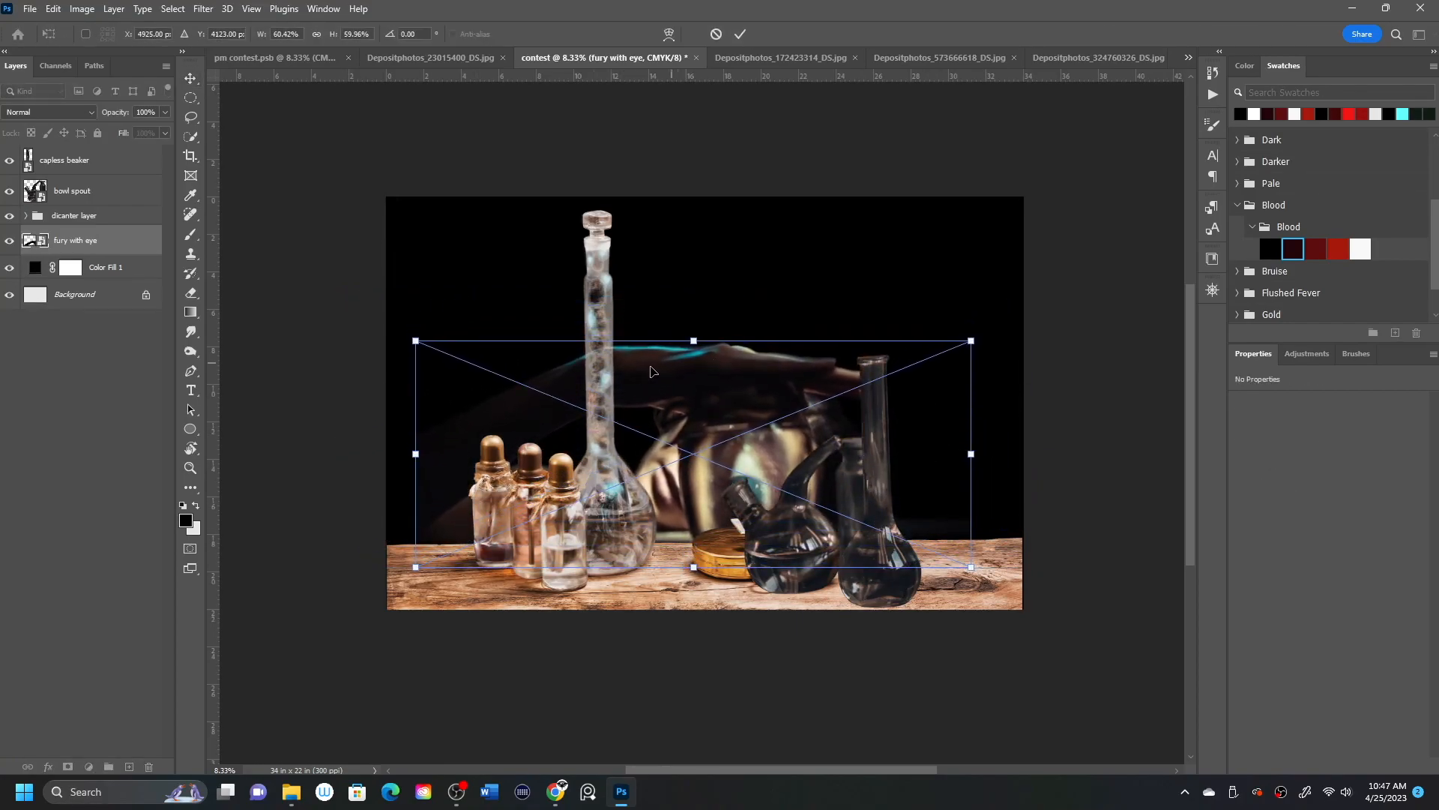
left_click(741, 34)
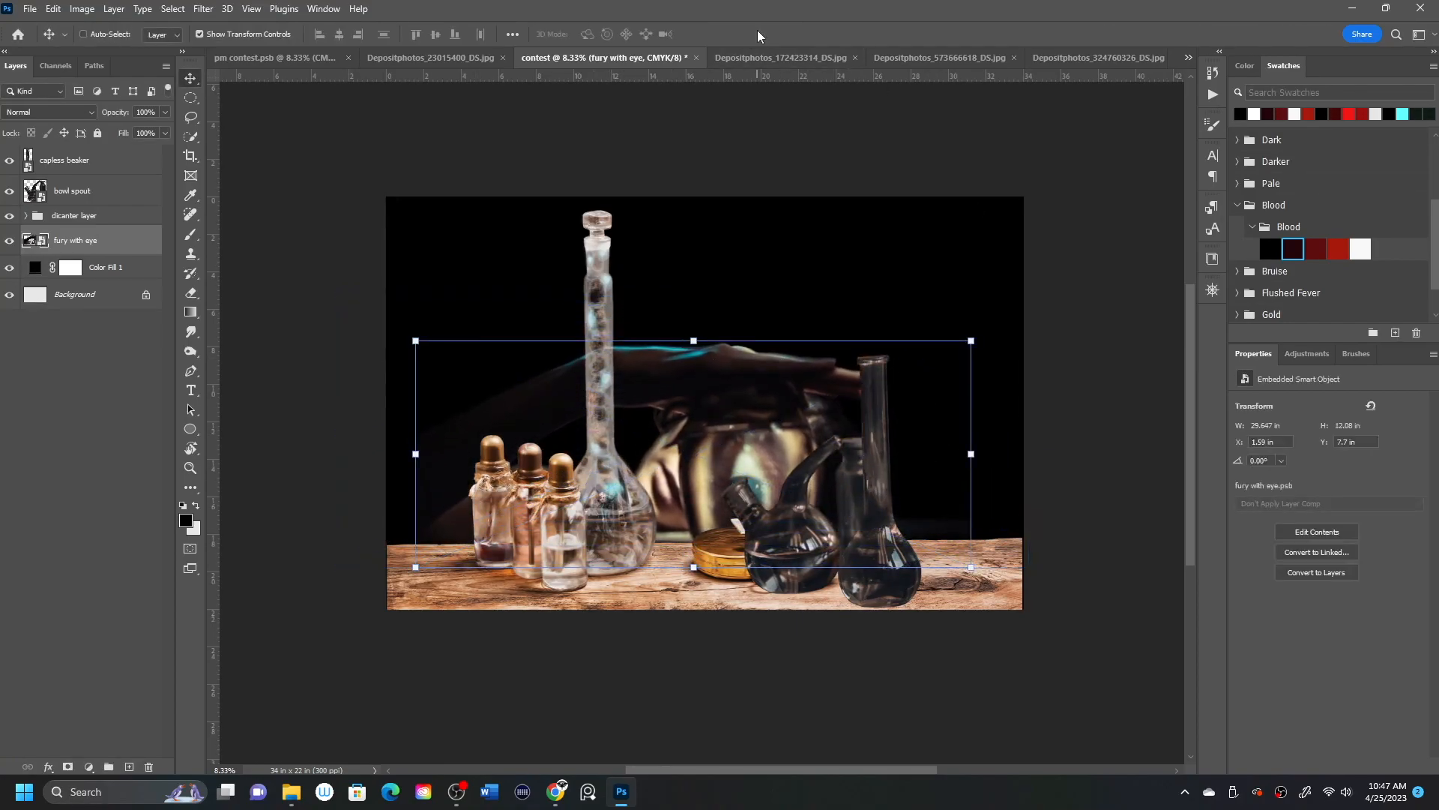
Move the bowl spout and capless beaker layers to the right end of the table, clear of the eye jar.
left_click(104, 212)
left_click(126, 186)
left_click_drag(858, 510, 993, 516)
left_click(140, 164)
left_click(111, 193)
left_click_drag(896, 533, 908, 517)
left_click_drag(984, 423, 972, 437)
Open the table smart object's contents and mask out the parts of the tin and pocket watch above the table edge.
left_click(96, 168)
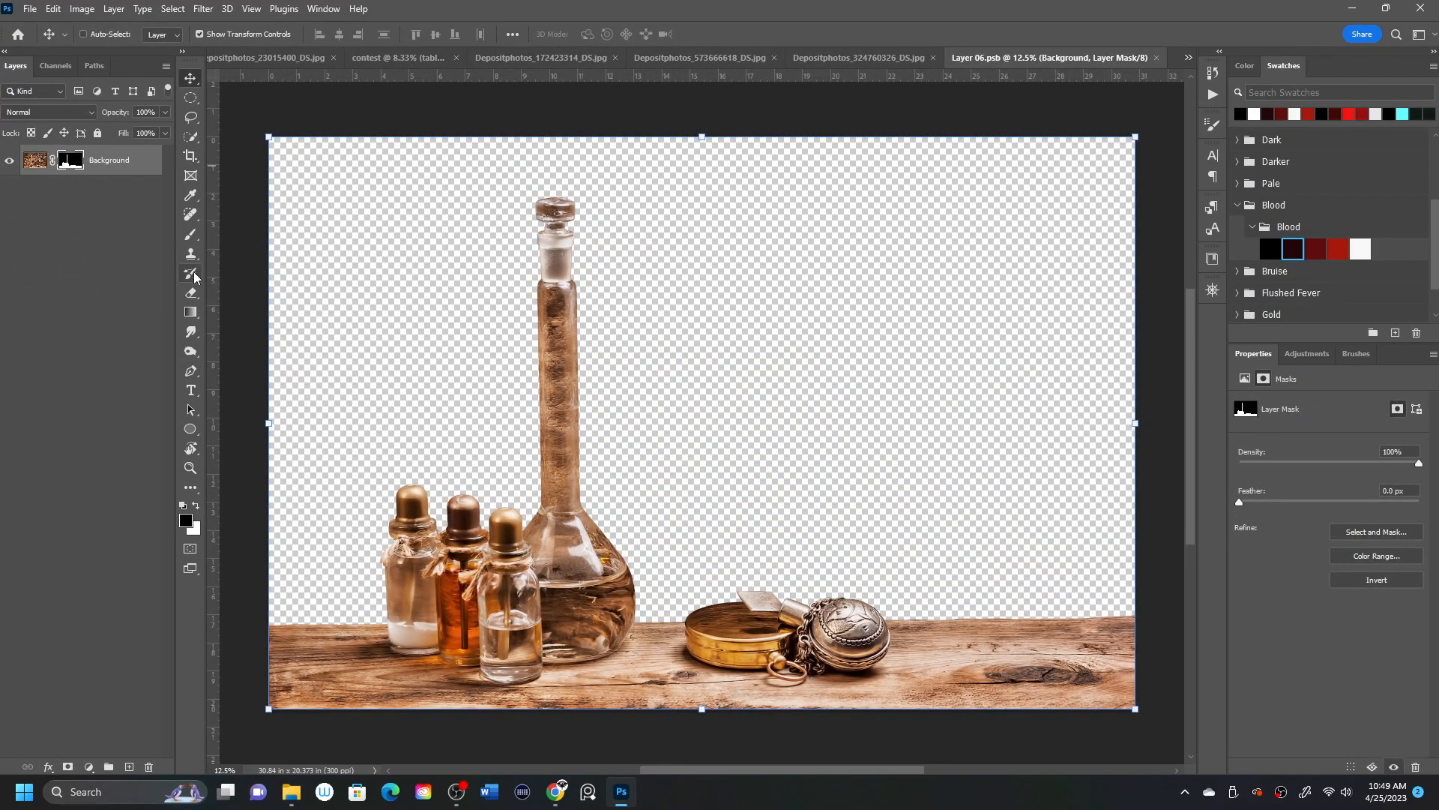
mouse_move(680, 616)
left_mouse_down()
mouse_move(884, 614)
mouse_move(684, 604)
left_mouse_up()
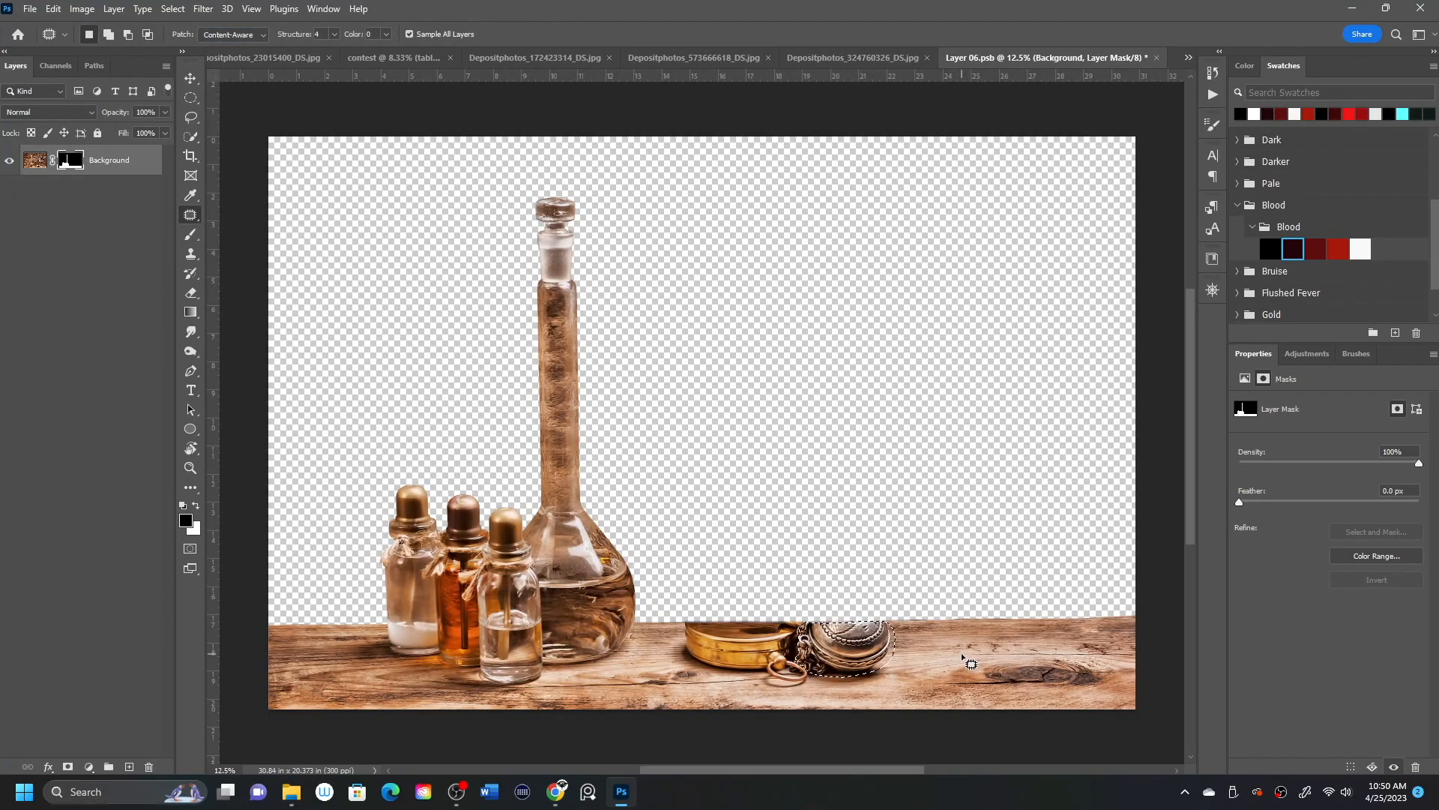
Remove the pocket watch from the table image by patching it with clean wood from its right.
left_click(37, 164)
left_click_drag(857, 651, 996, 646)
mouse_move(815, 684)
left_mouse_down()
mouse_move(863, 659)
mouse_move(813, 664)
mouse_move(875, 676)
mouse_move(861, 643)
mouse_move(927, 646)
mouse_move(926, 693)
left_mouse_up()
key("ctrl+d")
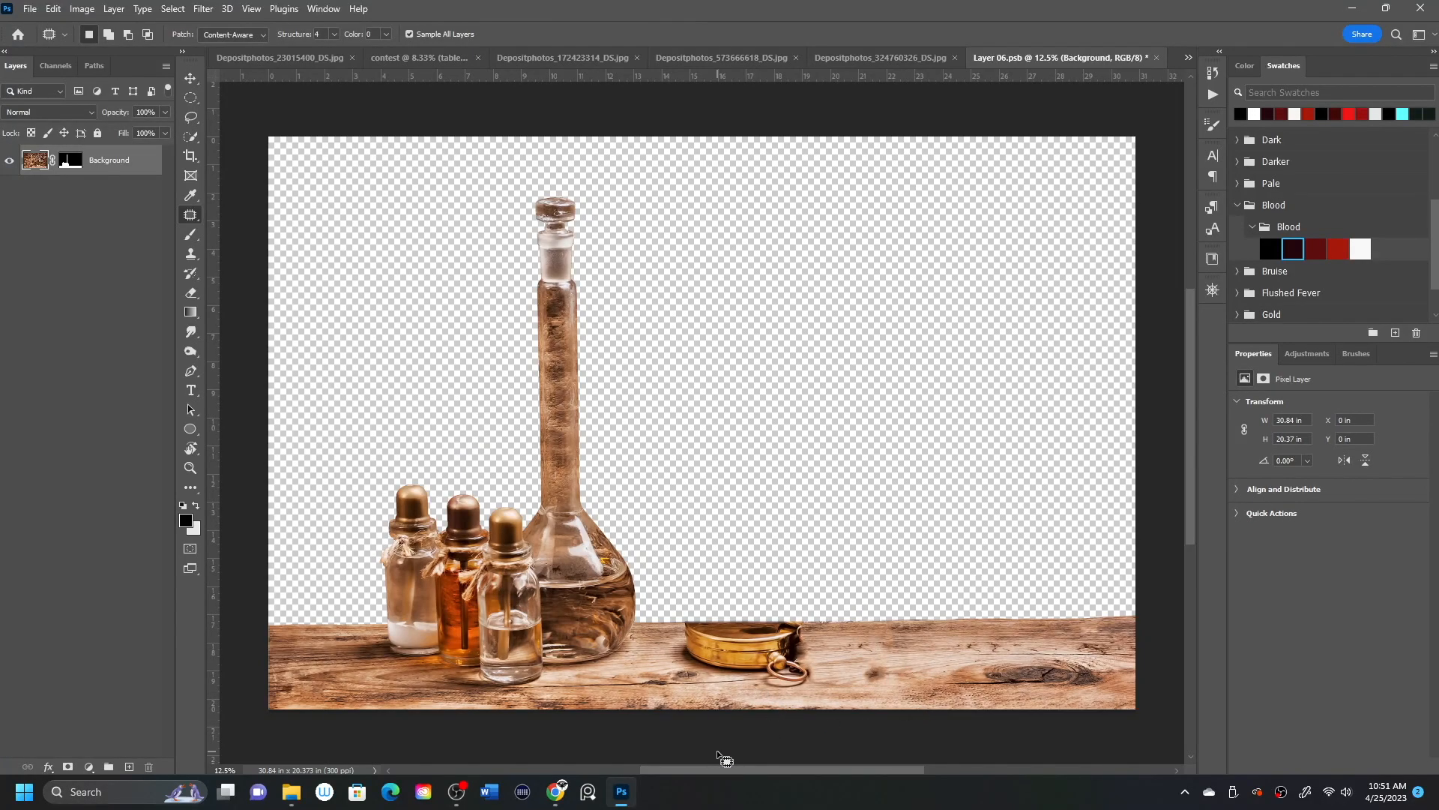
Patch the gold tin and its ring with nearby clean wood using the content-aware Patch tool.
mouse_move(766, 673)
left_mouse_down()
mouse_move(693, 637)
mouse_move(719, 619)
mouse_move(794, 645)
mouse_move(768, 670)
left_mouse_up()
left_click_drag(768, 646, 882, 649)
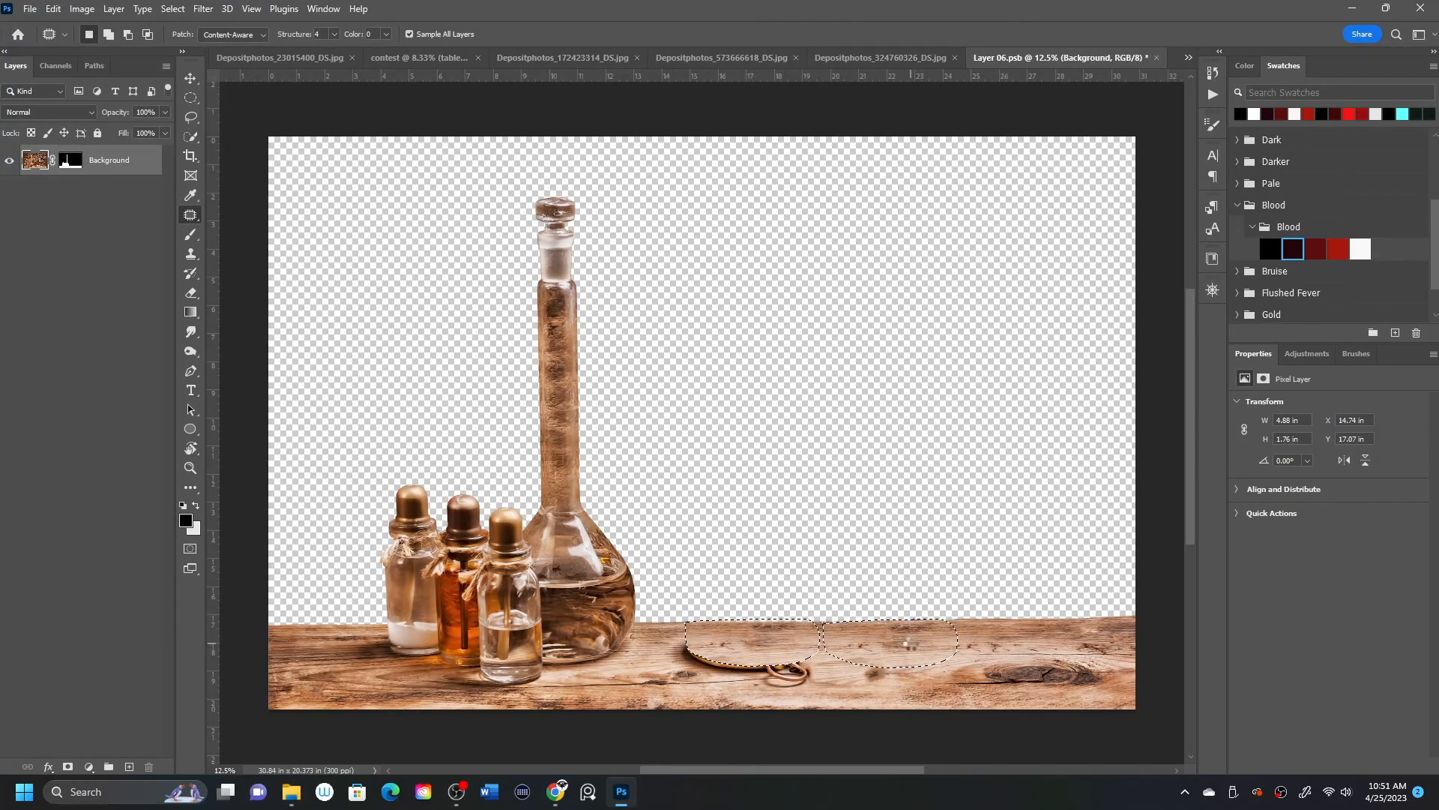
mouse_move(801, 682)
left_mouse_down()
mouse_move(772, 688)
mouse_move(776, 660)
mouse_move(806, 673)
left_mouse_up()
key("ctrl+d")
mouse_move(764, 677)
left_mouse_down()
mouse_move(809, 660)
mouse_move(767, 669)
left_mouse_up()
left_click_drag(787, 672, 846, 640)
key("ctrl+d")
Heal the leftover tin marks on the wood with the Spot Healing Brush, and close the table contents with the changes saved.
right_click(190, 215)
left_click(255, 219)
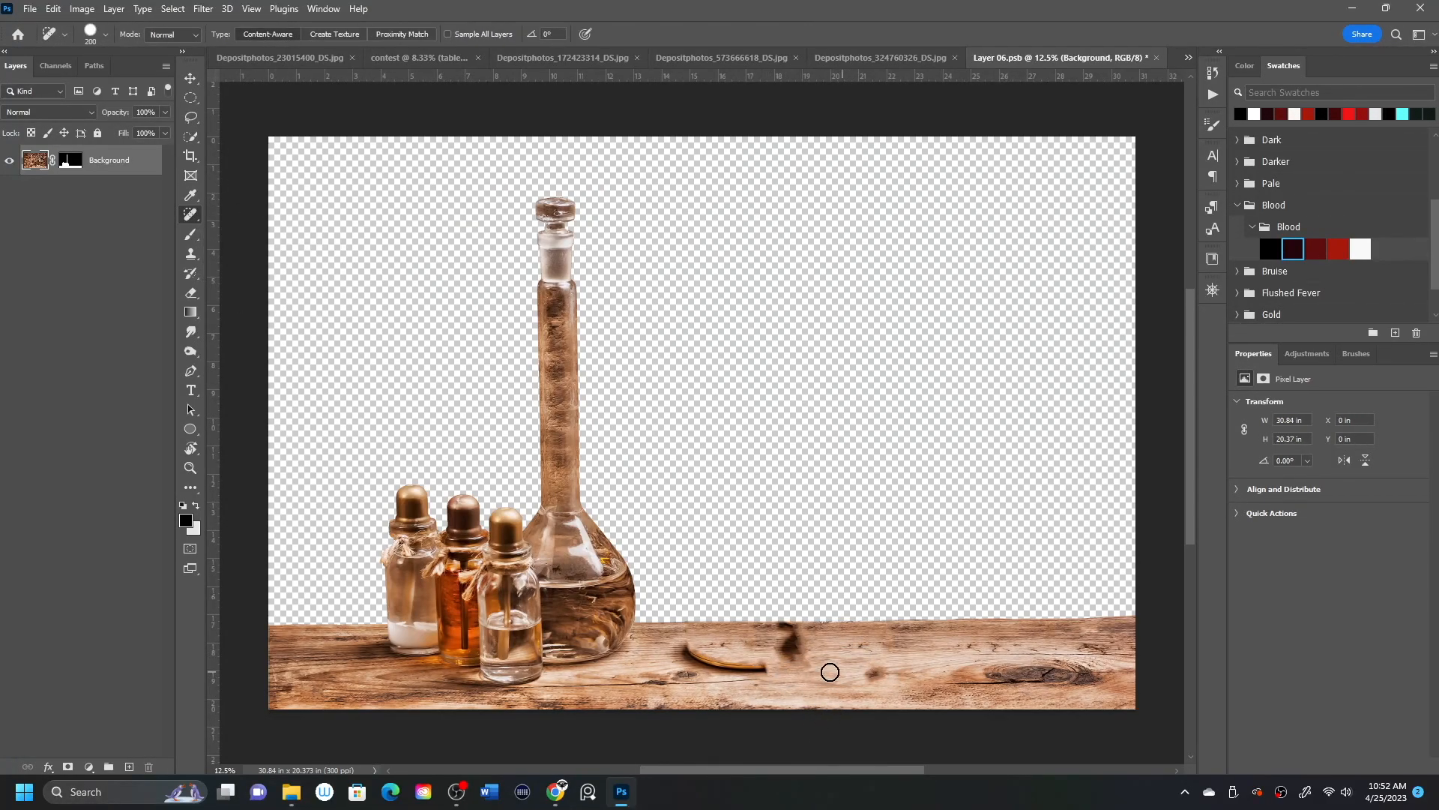
left_click(874, 674)
left_click_drag(696, 650, 786, 667)
mouse_move(687, 648)
left_mouse_down()
mouse_move(718, 668)
mouse_move(812, 645)
left_mouse_up()
left_click(691, 647)
mouse_move(810, 628)
left_mouse_down()
mouse_move(772, 658)
mouse_move(770, 627)
left_mouse_up()
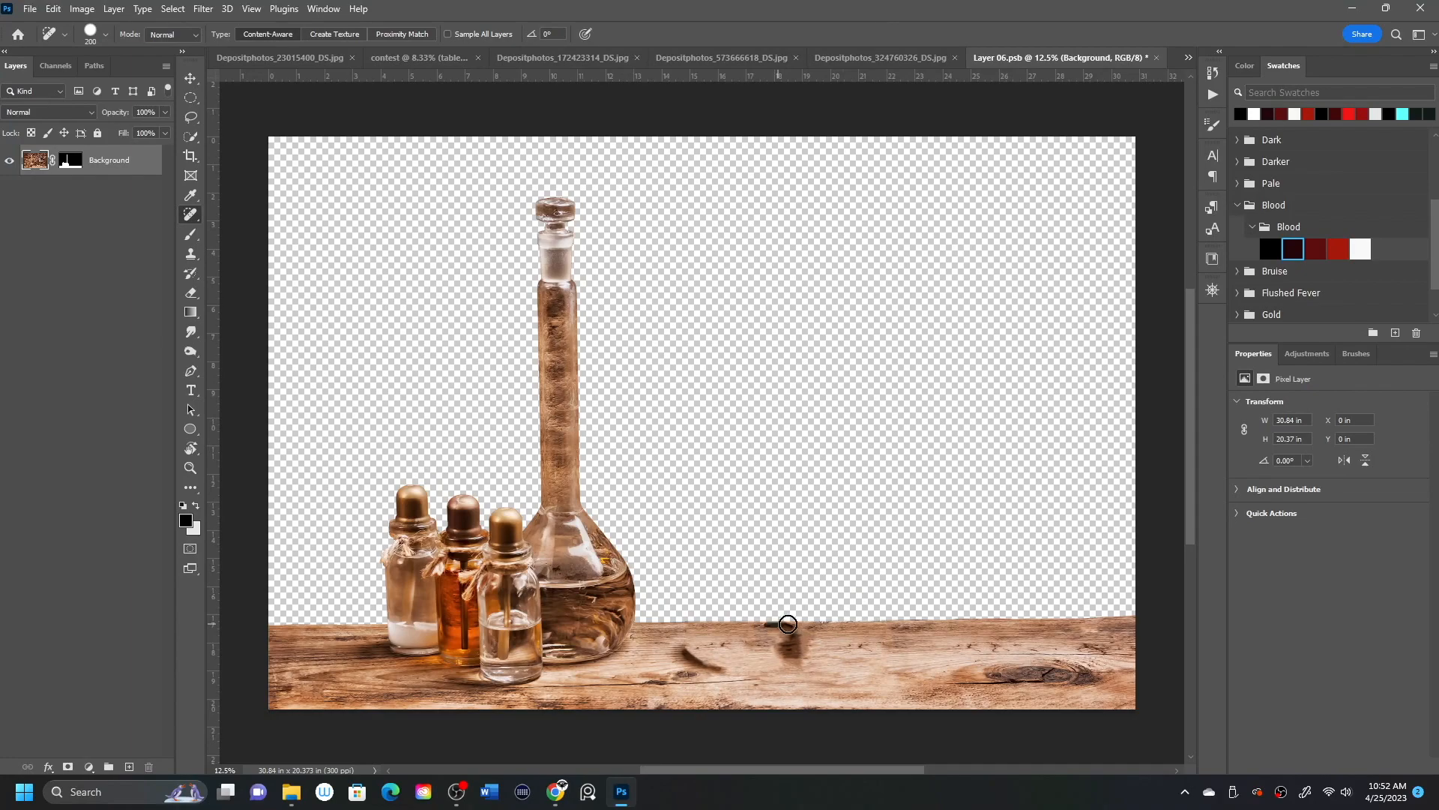
left_click_drag(680, 651, 731, 670)
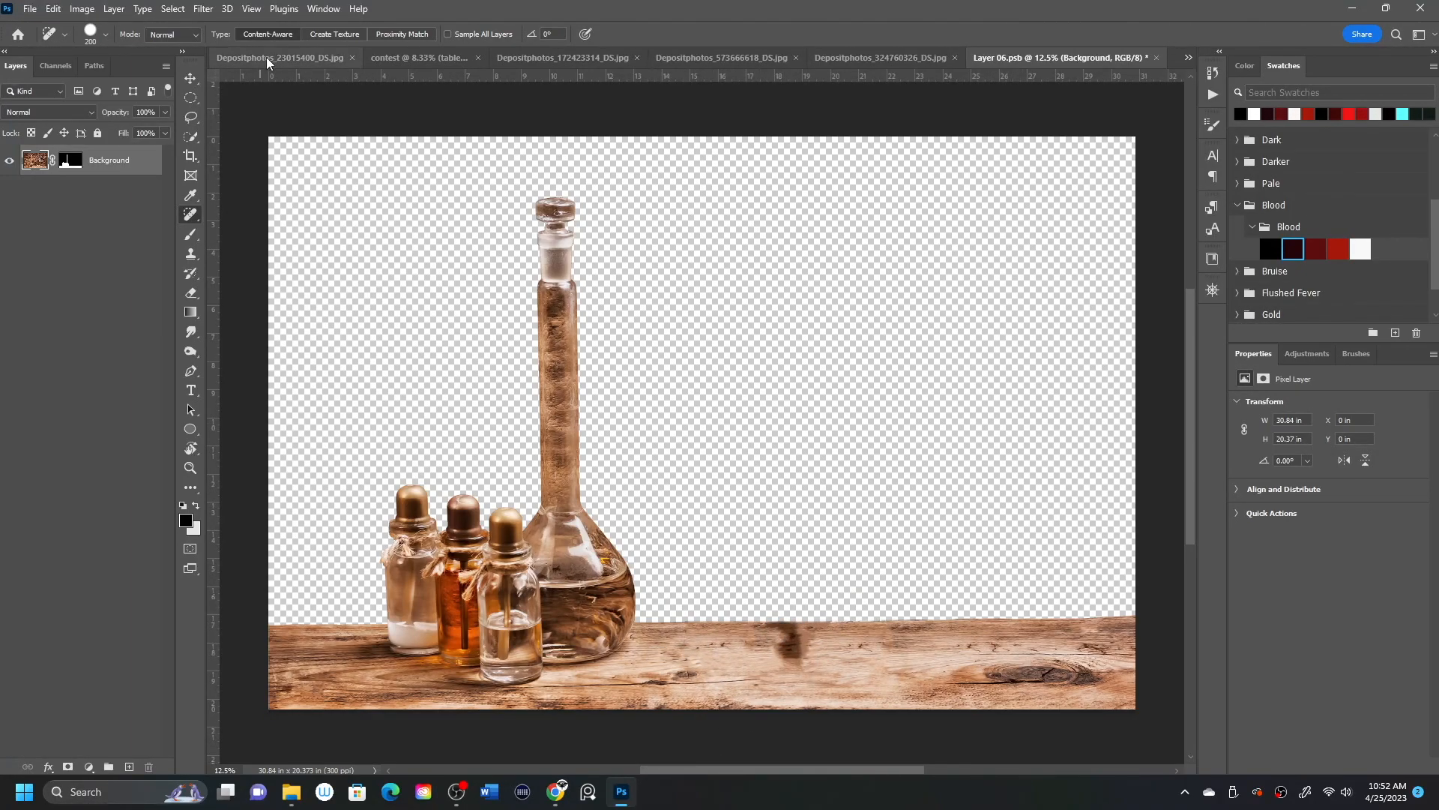
left_click(1157, 58)
left_click(678, 293)
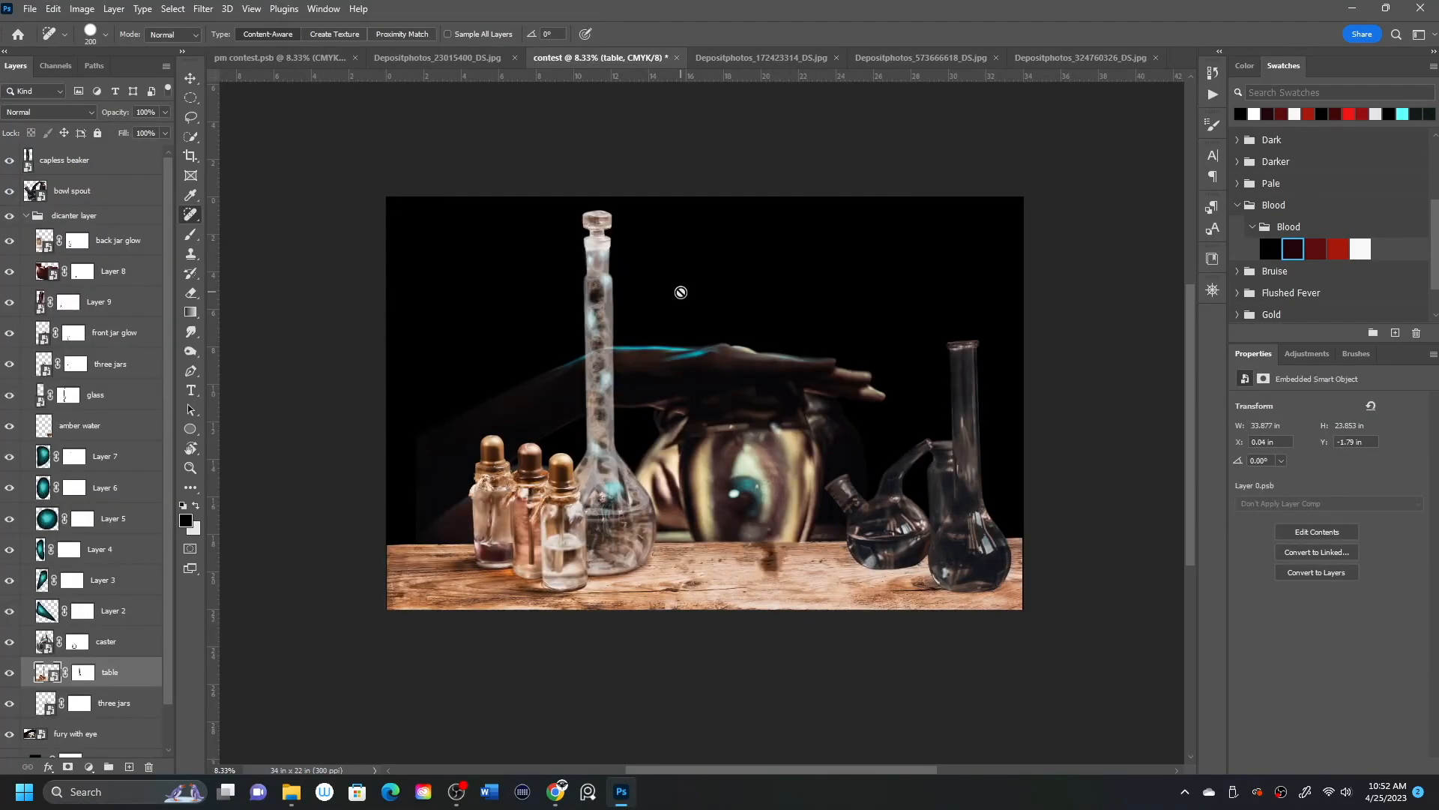
Collapse the dicanter layer group and move the fury with eye layer to about X 1.83 in, Y 7.78 in.
left_click(27, 215)
left_click(75, 240)
left_click(191, 78)
left_click_drag(869, 365, 871, 413)
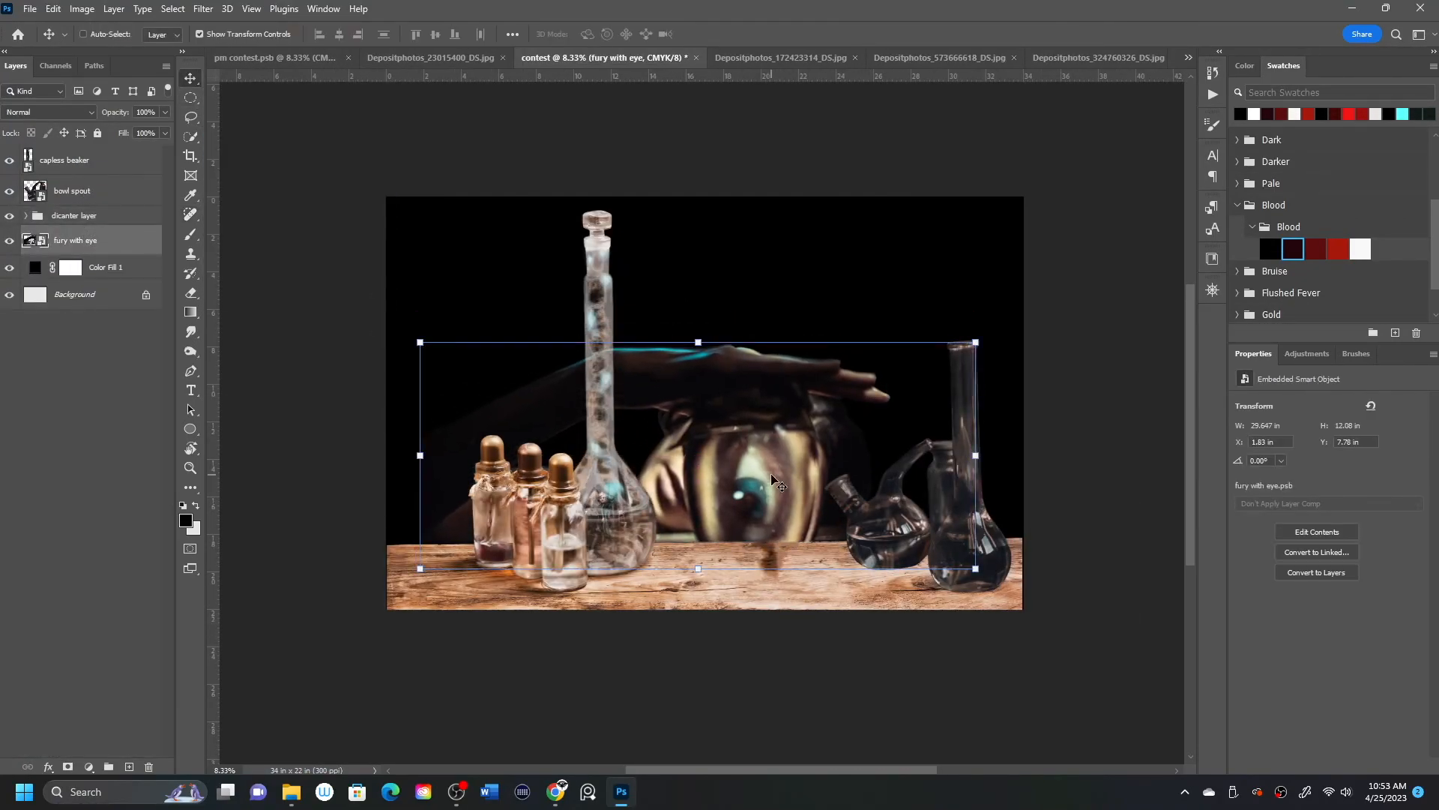
Open the fury with eye contents and subtract the eye jar from its mask with the Lasso in Select and Mask.
left_click(190, 235)
double_click(36, 241)
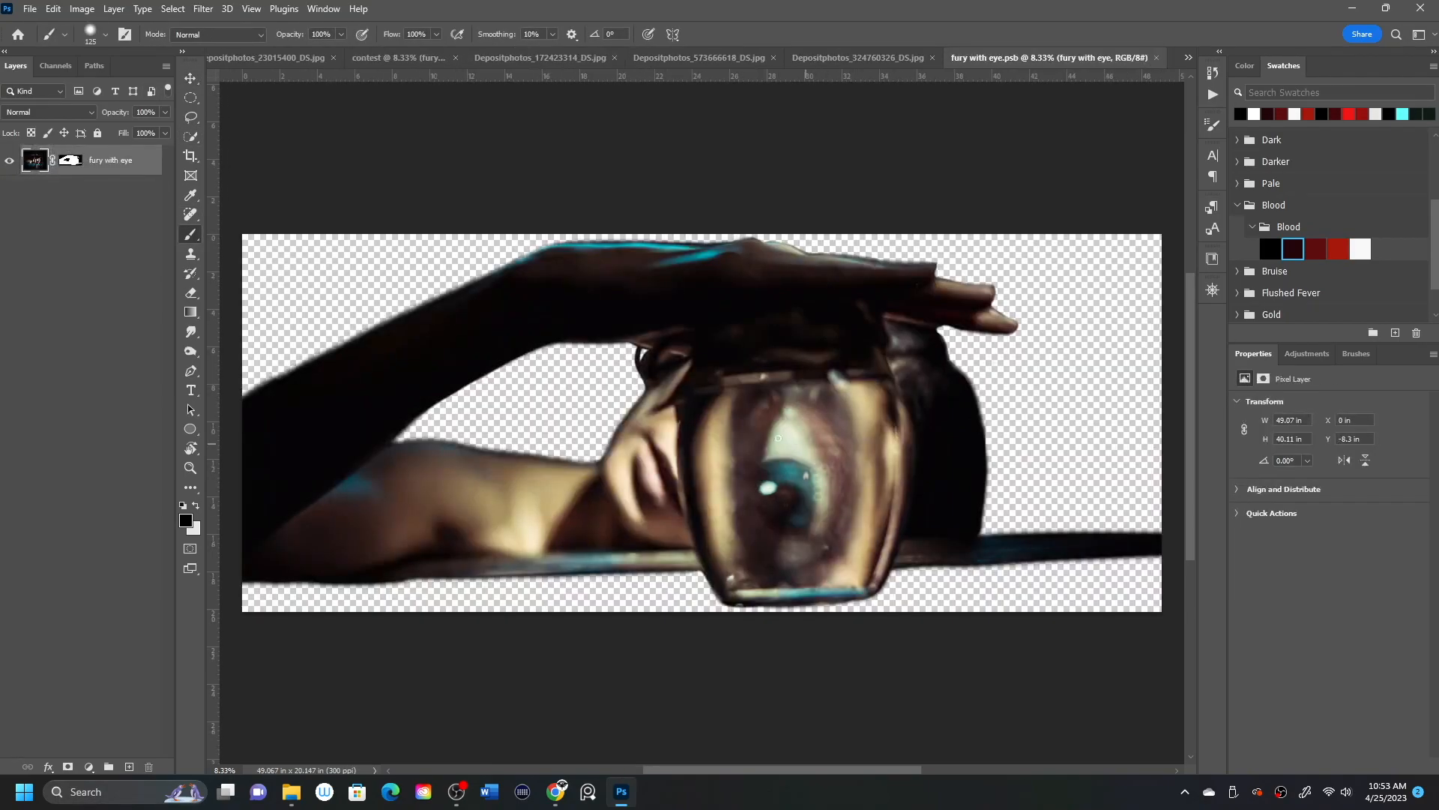
key("alt+ctrl+r")
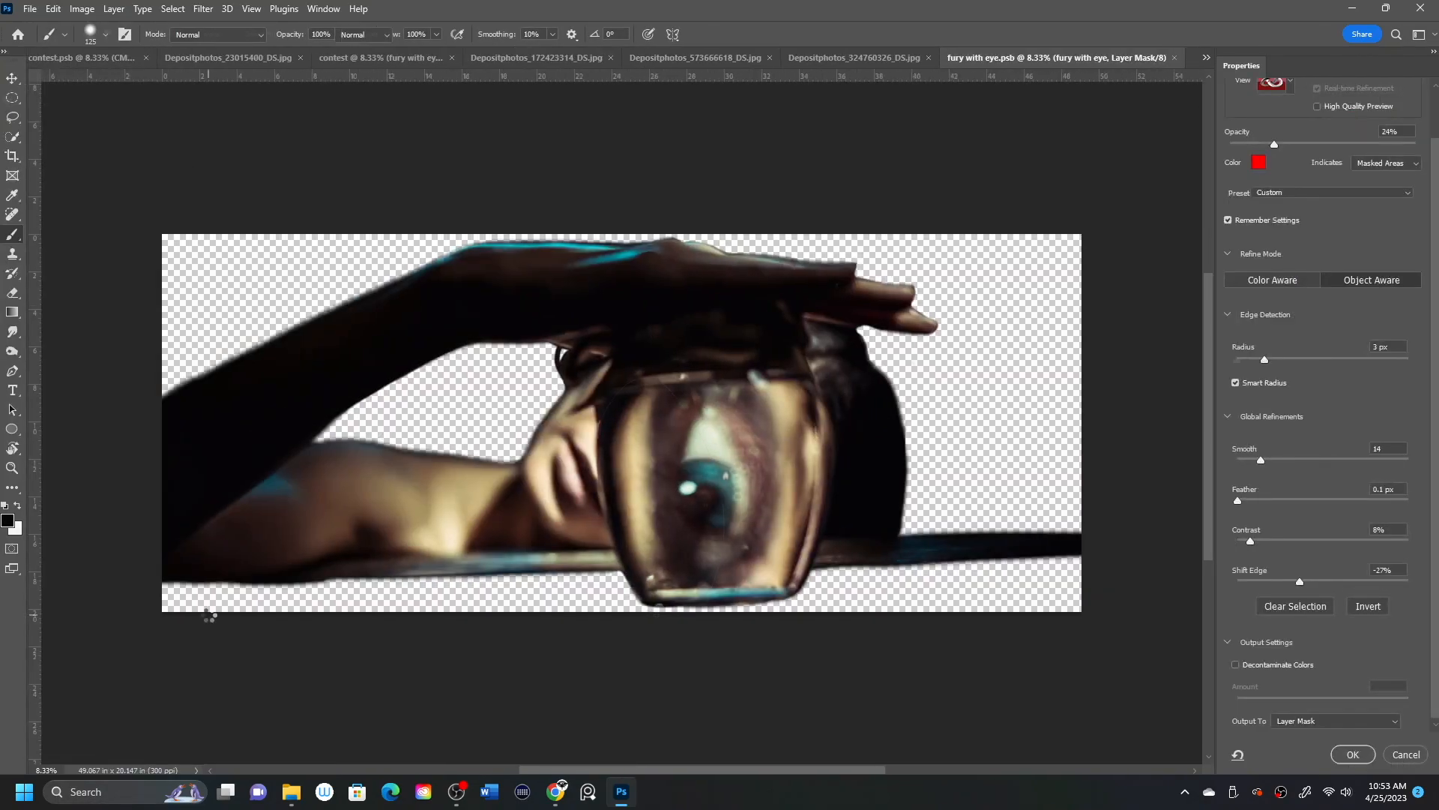
key("l")
mouse_move(701, 608)
left_mouse_down()
mouse_move(658, 619)
mouse_move(597, 461)
mouse_move(772, 533)
mouse_move(660, 611)
left_mouse_up()
mouse_move(779, 308)
left_mouse_down()
mouse_move(828, 447)
mouse_move(807, 569)
mouse_move(684, 479)
mouse_move(780, 311)
left_mouse_up()
mouse_move(788, 603)
left_mouse_down()
mouse_move(795, 540)
mouse_move(820, 518)
left_mouse_up()
mouse_move(620, 361)
left_mouse_down()
mouse_move(765, 314)
mouse_move(626, 411)
mouse_move(621, 366)
left_mouse_up()
left_click(1353, 754)
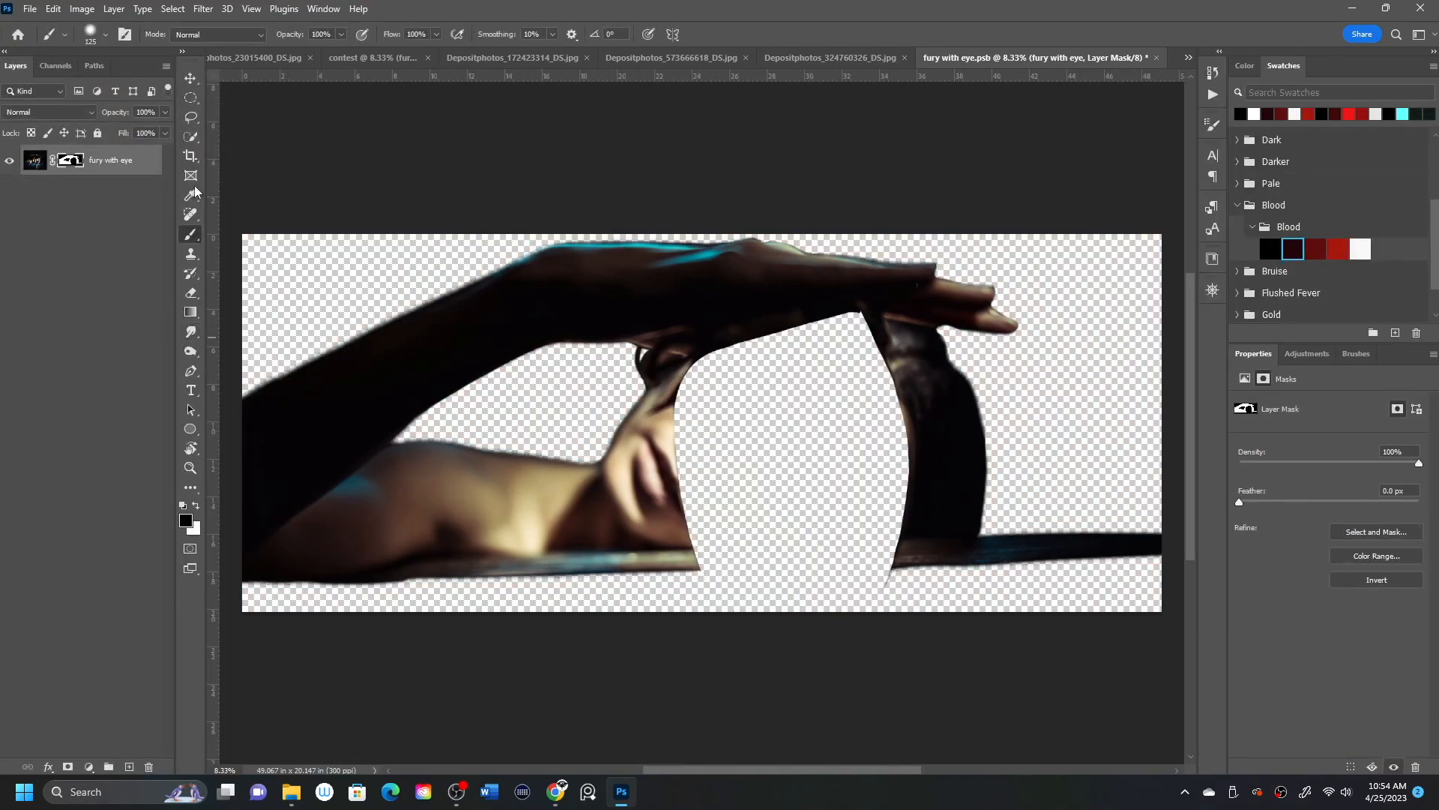
Brush the leftover jar edges out of the mask, and move the fury with eye layer to about X 1.91 in, Y 7.84 in.
key("bracketright")
mouse_move(700, 372)
left_mouse_down()
mouse_move(693, 508)
mouse_move(686, 478)
left_mouse_up()
mouse_move(862, 330)
left_mouse_down()
mouse_move(899, 488)
mouse_move(898, 573)
left_mouse_up()
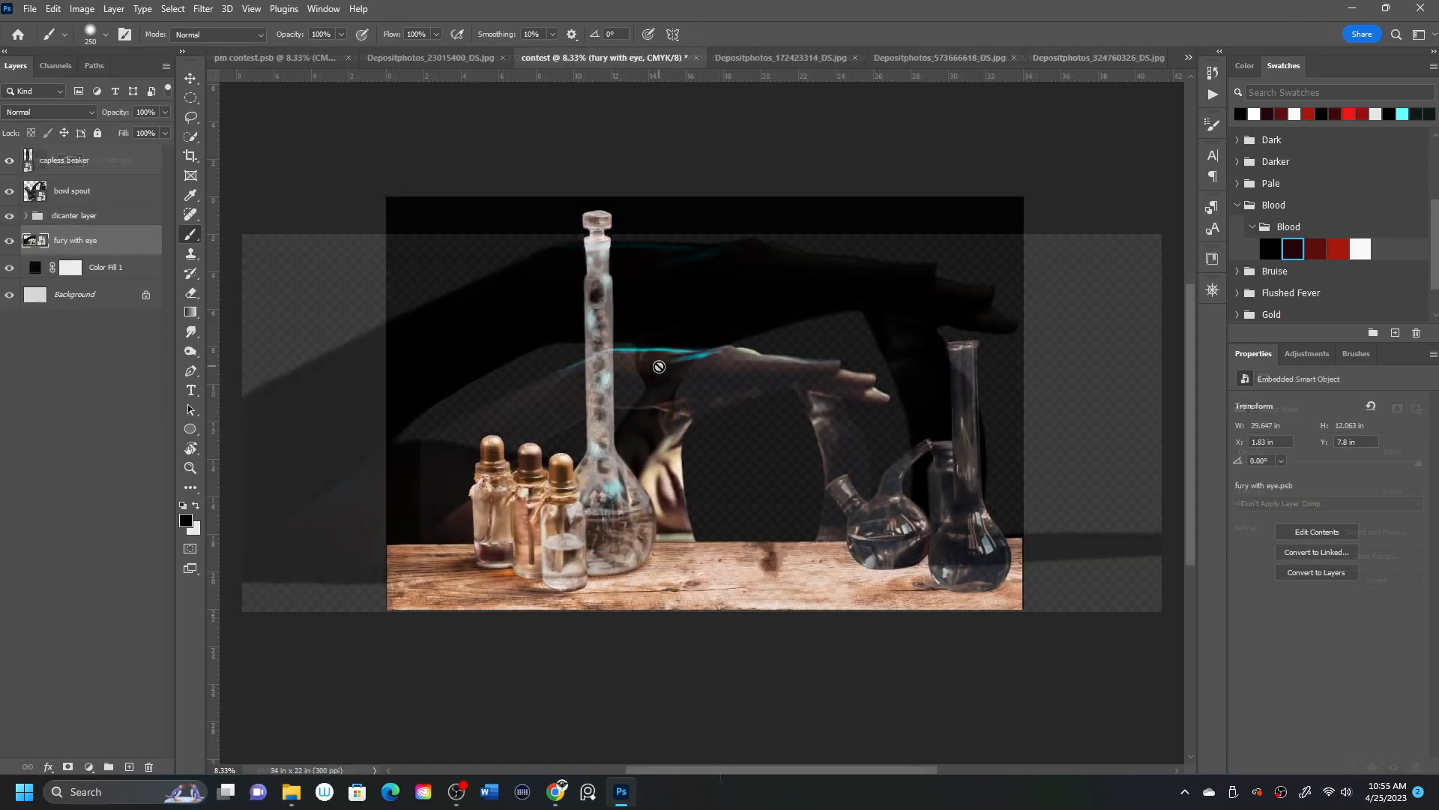
left_click(191, 78)
left_click_drag(889, 391, 891, 392)
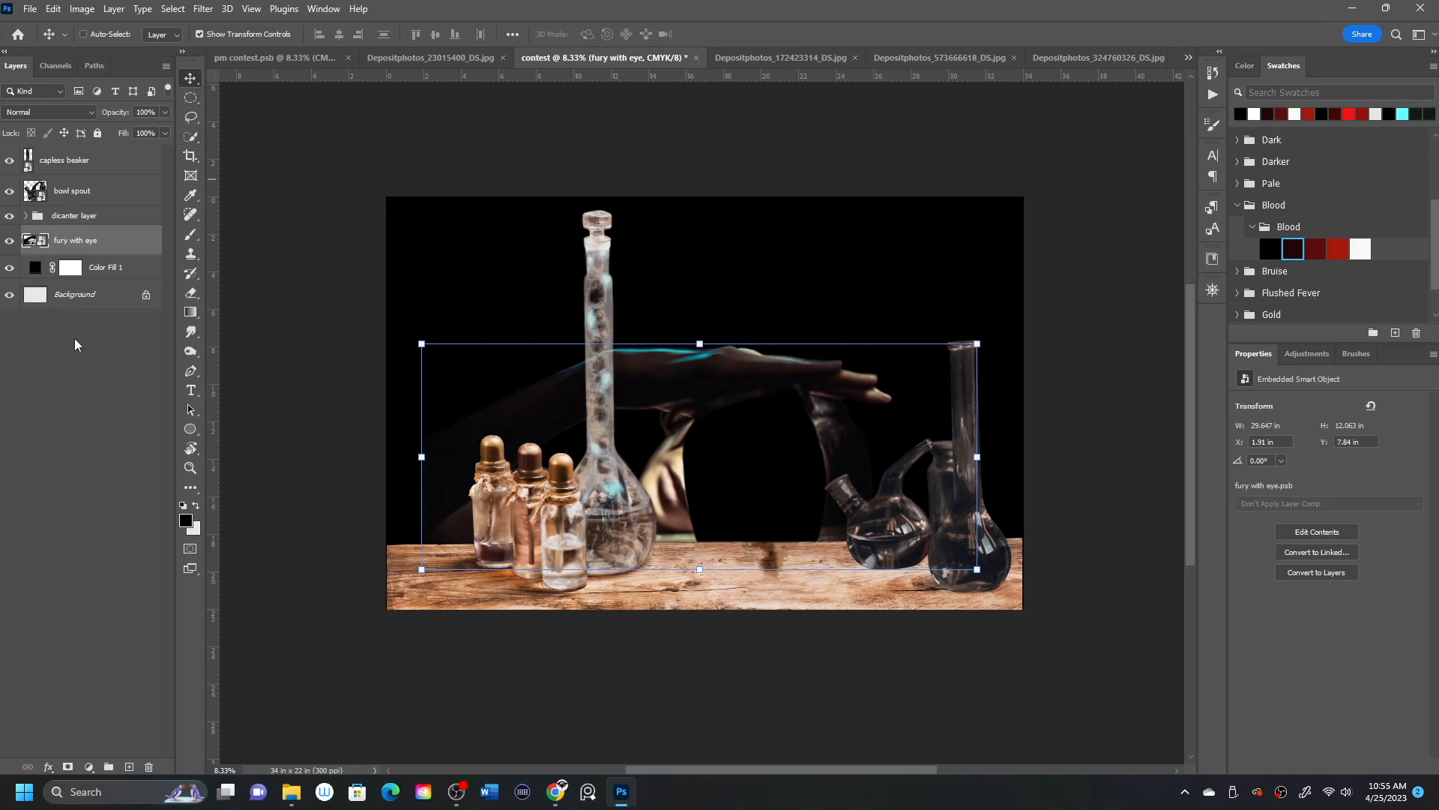
In Depositphotos_172423314_DS.jpg, refine the fury with eye layer's mask in Select and Mask, adding the whole table surface with the Lasso.
left_click(70, 397)
left_click(745, 58)
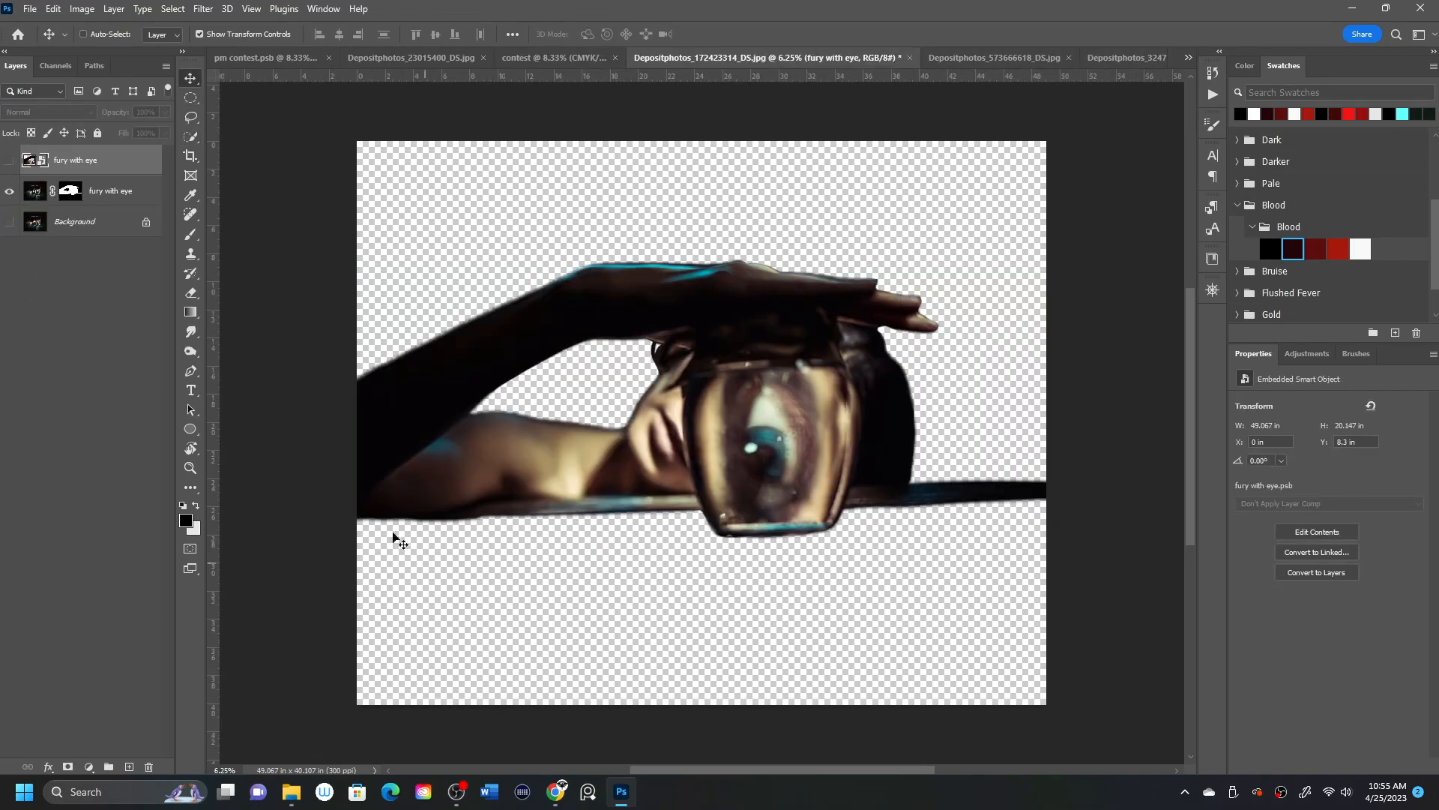
left_click(70, 191)
double_click(71, 193)
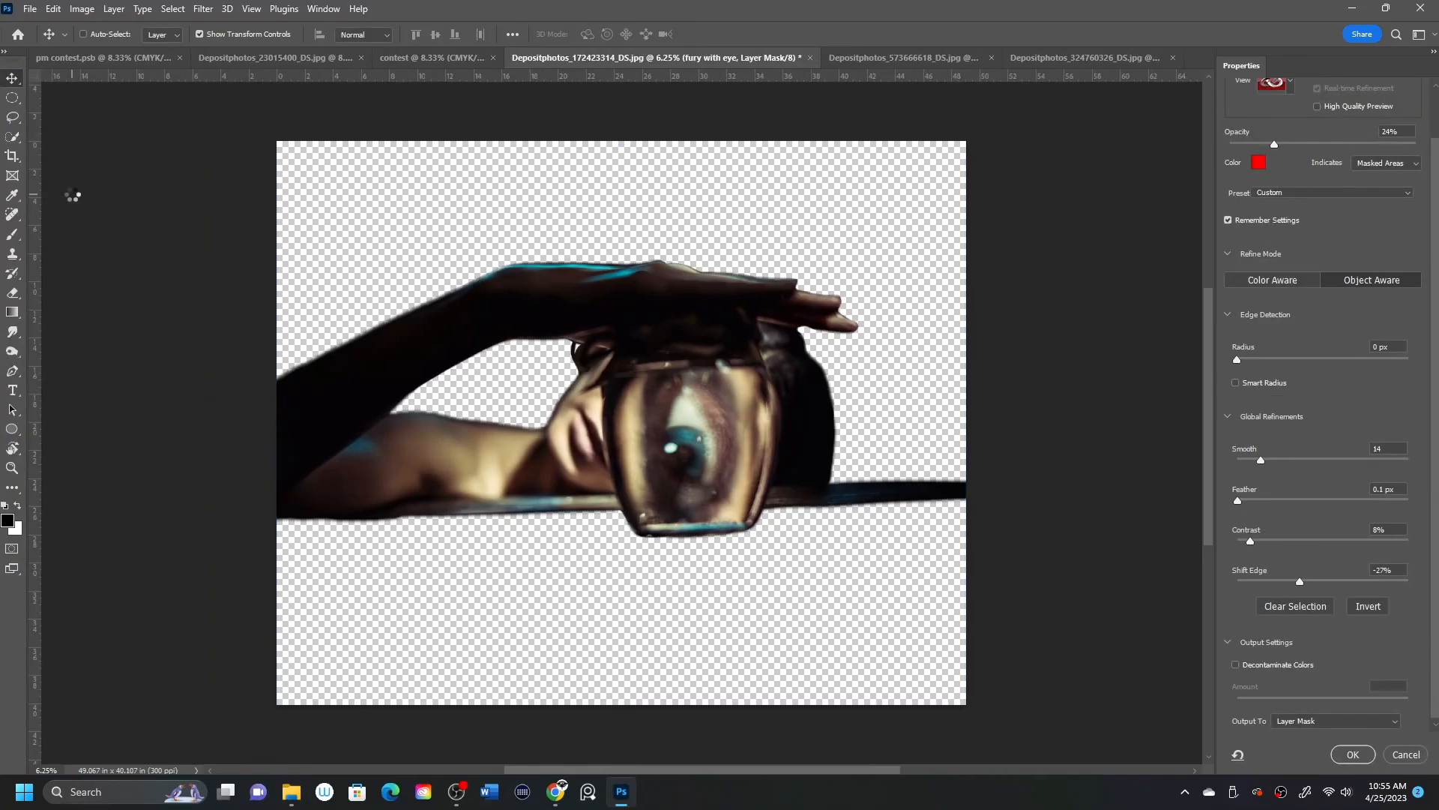
mouse_move(269, 715)
left_mouse_down()
mouse_move(461, 504)
mouse_move(248, 723)
left_mouse_up()
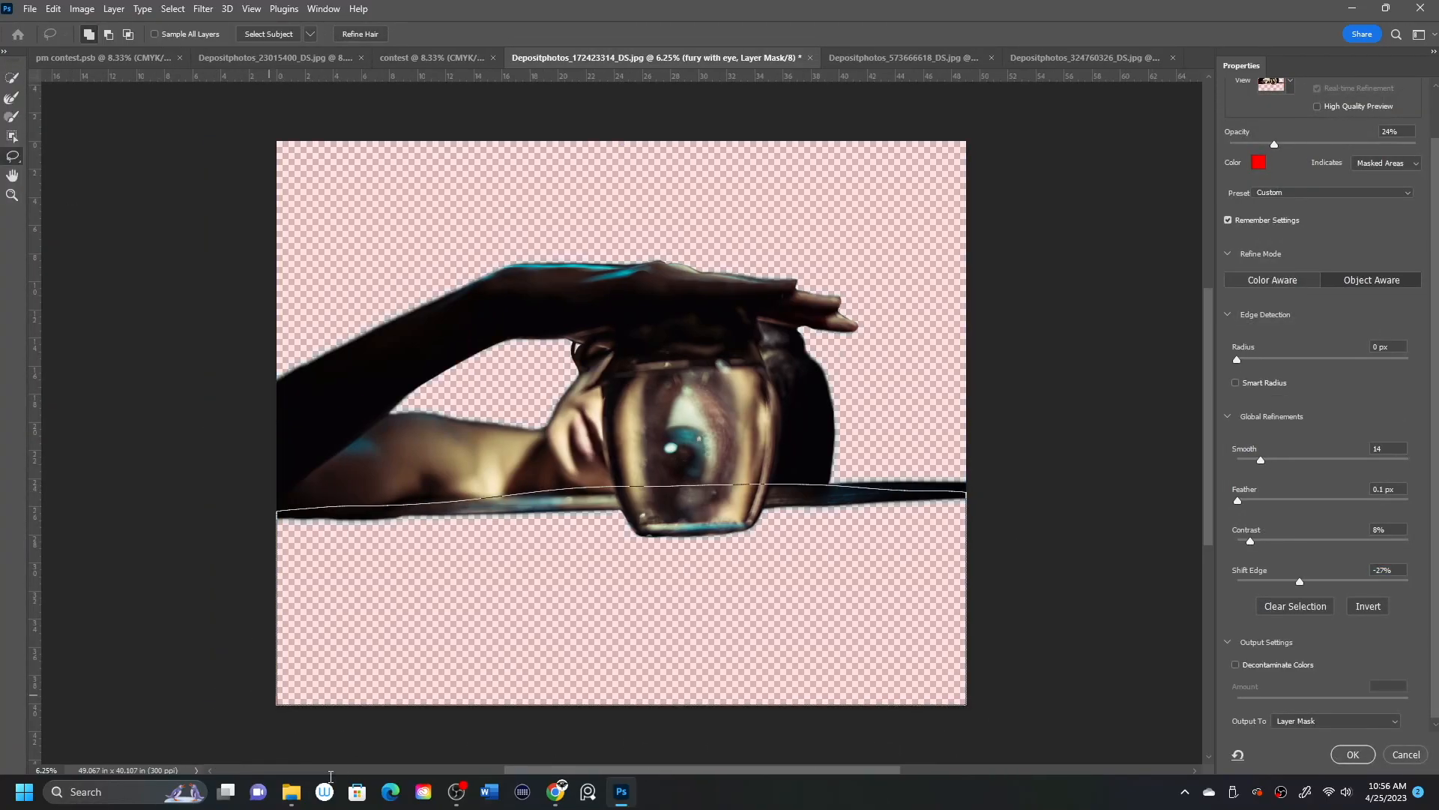
left_click_drag(330, 776, 330, 776)
Subtract the hand, arm, face and hair around the eye jar from the mask selection with the Lasso.
key("alt")
mouse_move(759, 322)
left_mouse_down()
mouse_move(776, 487)
mouse_move(761, 299)
left_mouse_up()
left_click_drag(618, 350, 611, 382)
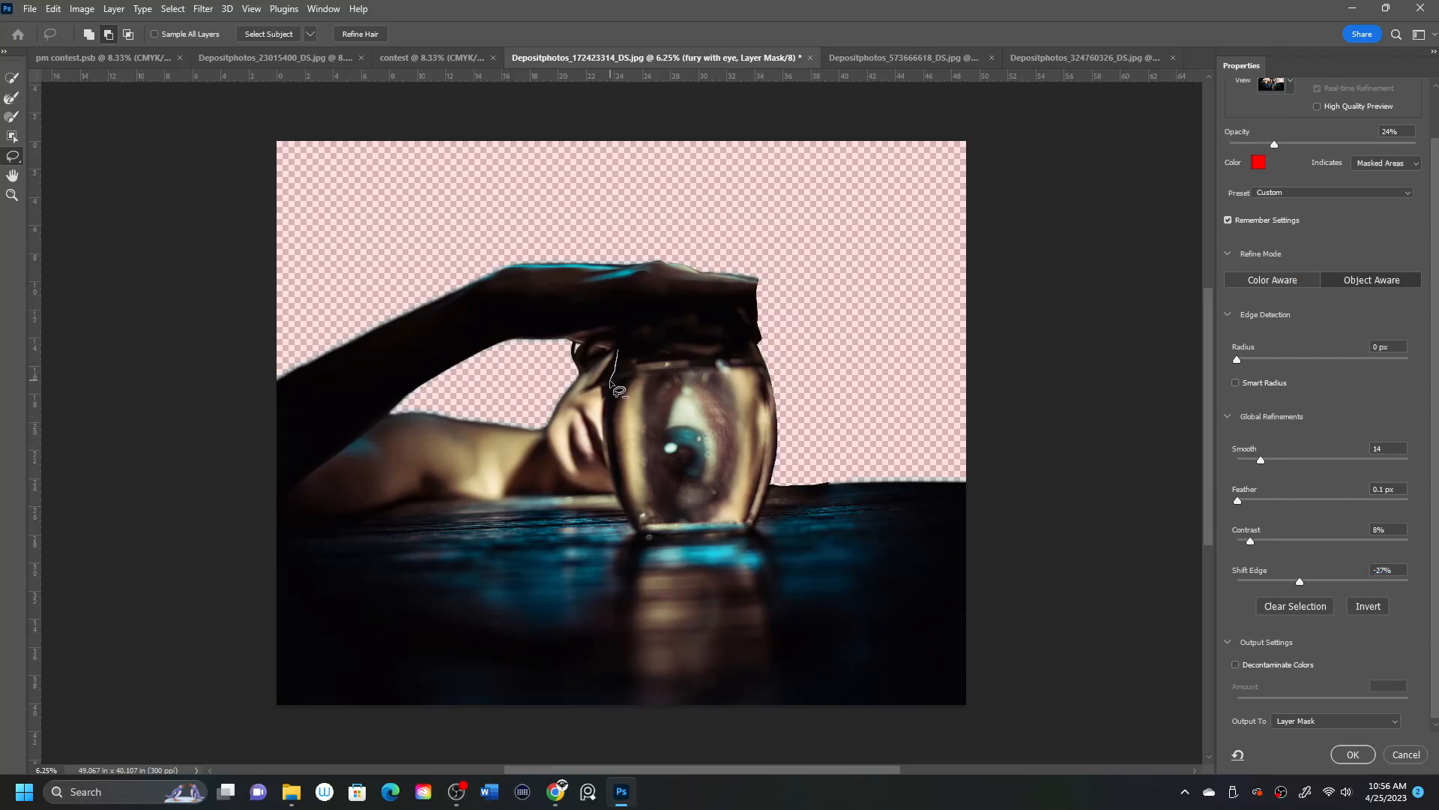
mouse_move(553, 486)
left_mouse_down()
mouse_move(700, 318)
mouse_move(617, 352)
mouse_move(662, 272)
mouse_move(283, 321)
mouse_move(289, 521)
mouse_move(480, 501)
mouse_move(421, 372)
mouse_move(258, 420)
left_mouse_up()
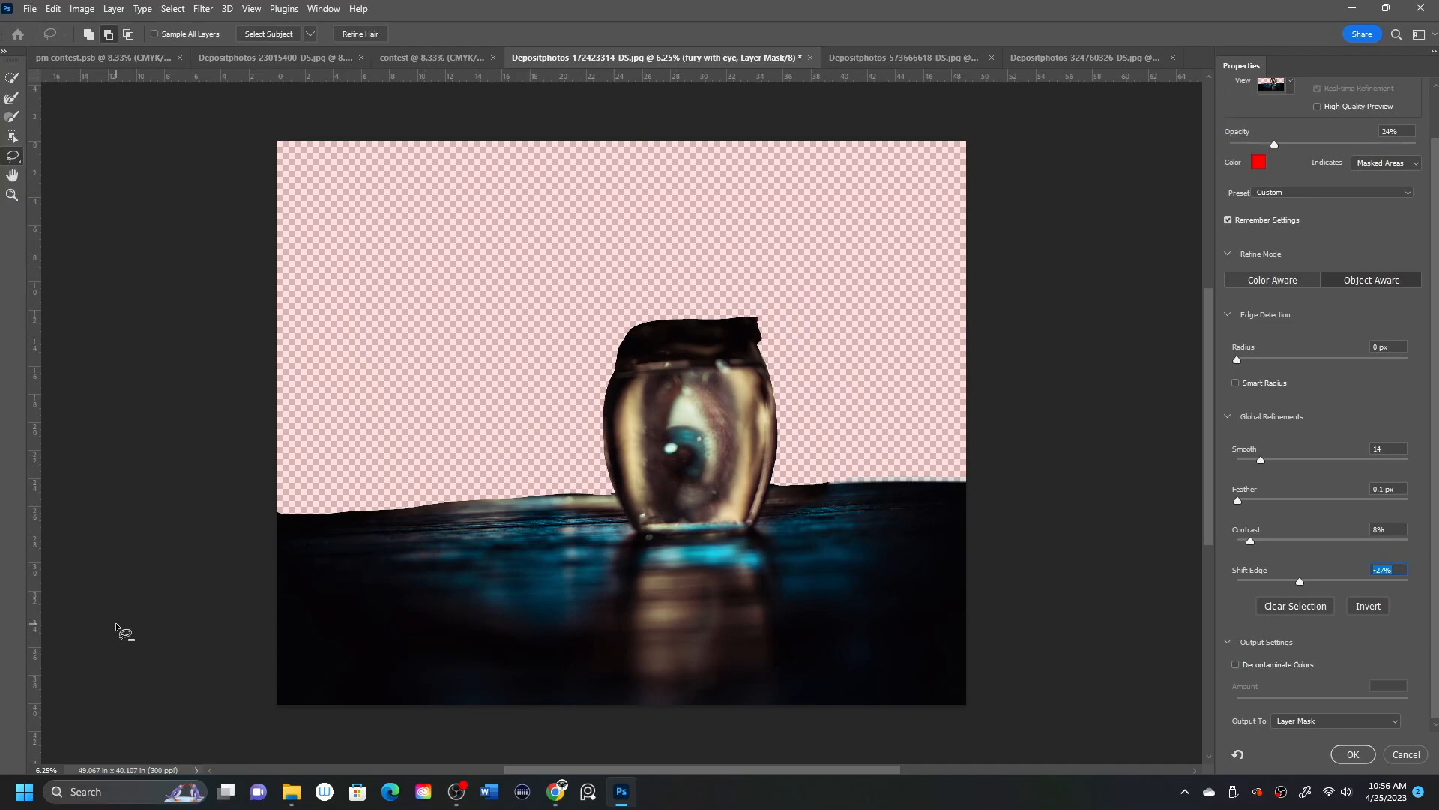
Trim the selection above the jar's lid, increase the edge radius with Smart Radius on, and output the result to the layer mask.
mouse_move(736, 311)
left_mouse_down()
mouse_move(760, 347)
mouse_move(767, 325)
left_mouse_up()
left_click_drag(1259, 360, 1264, 360)
left_click(1266, 382)
key("Return")
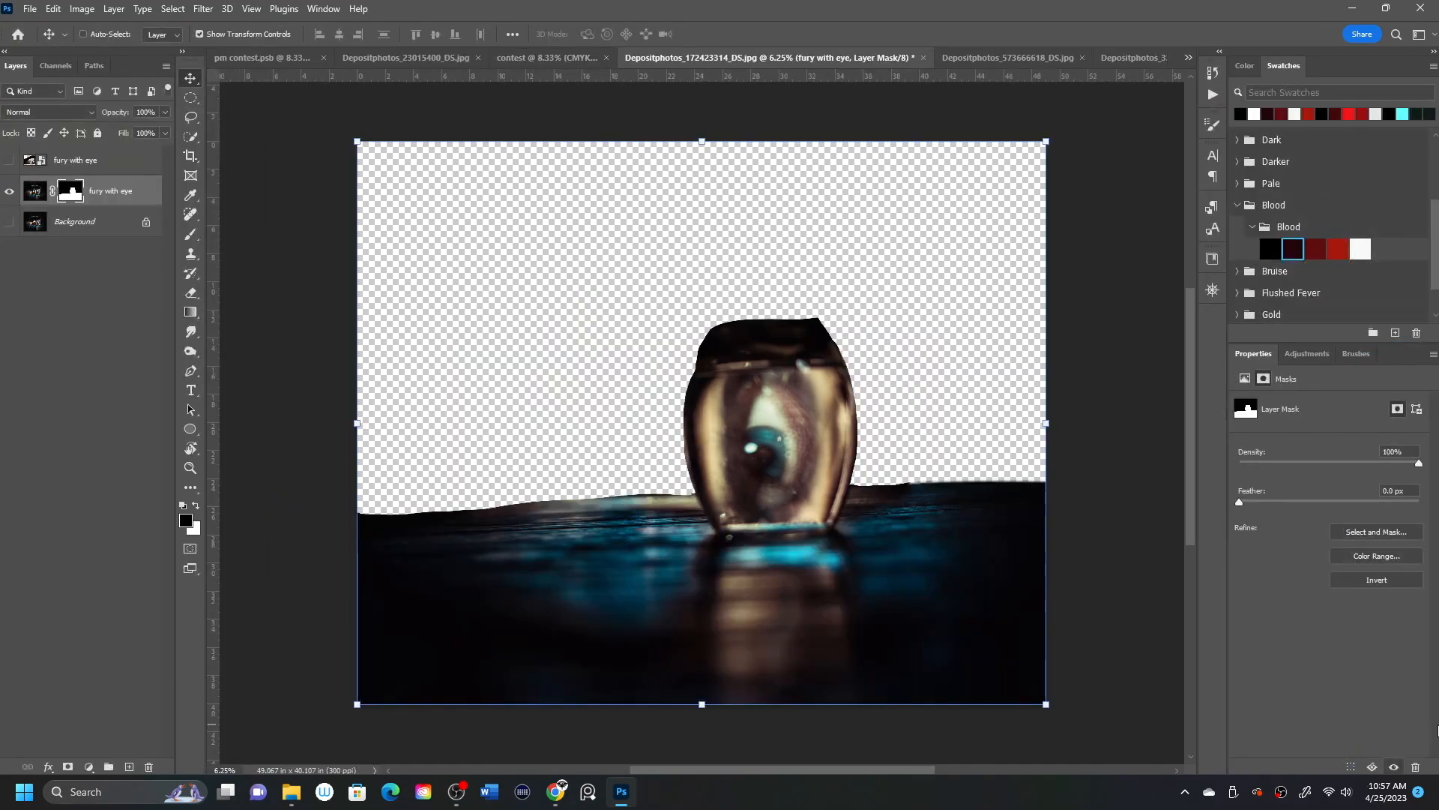
Paint the layer mask with a 250 px brush to clean up the table's far edge and the sides of the jar.
key("b")
mouse_move(685, 489)
left_mouse_down()
mouse_move(354, 510)
mouse_move(690, 492)
mouse_move(662, 505)
mouse_move(324, 514)
mouse_move(290, 533)
left_mouse_up()
left_click_drag(855, 488, 1104, 481)
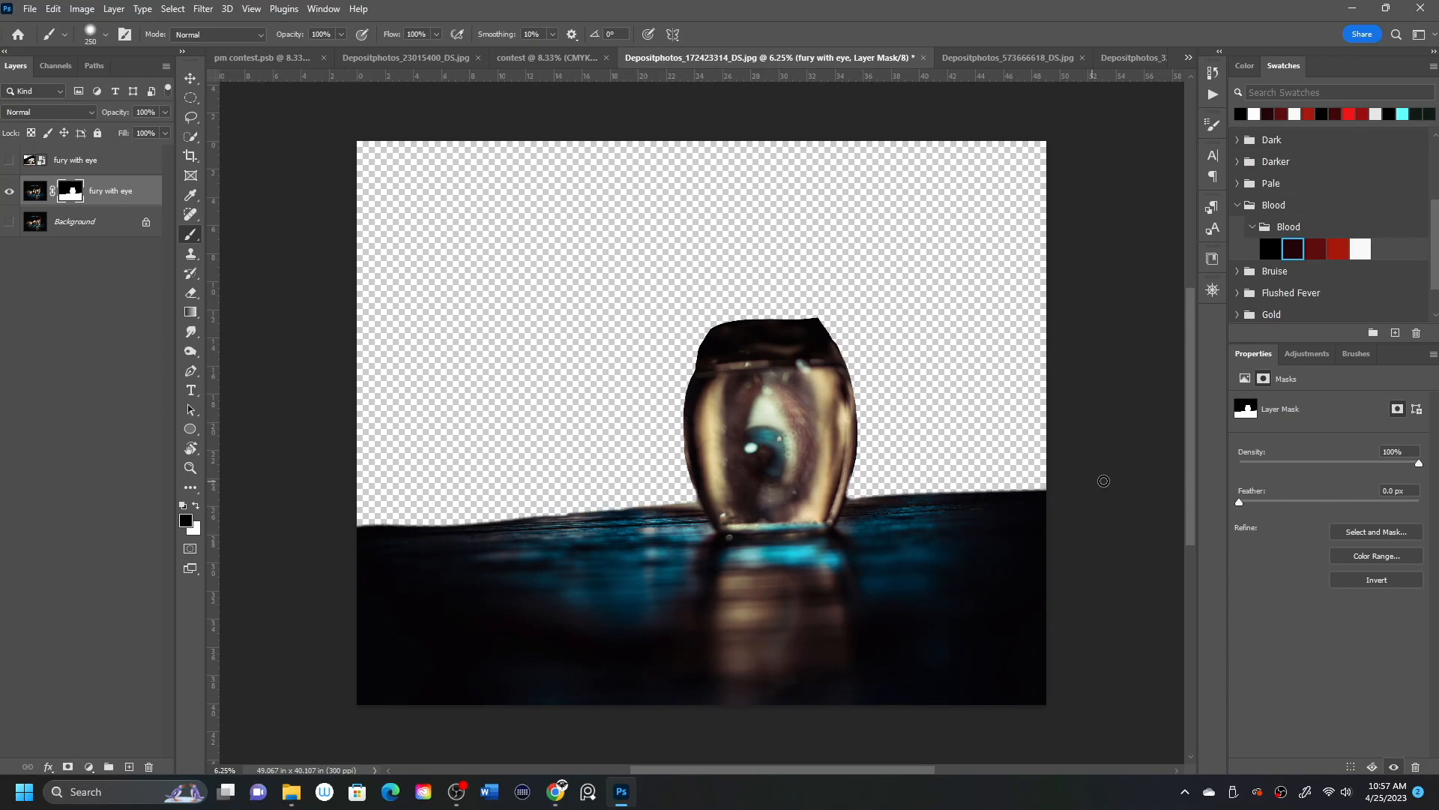
mouse_move(841, 339)
left_mouse_down()
mouse_move(861, 403)
mouse_move(854, 484)
left_mouse_up()
mouse_move(680, 408)
left_mouse_down()
mouse_move(700, 519)
mouse_move(548, 507)
mouse_move(688, 507)
left_mouse_up()
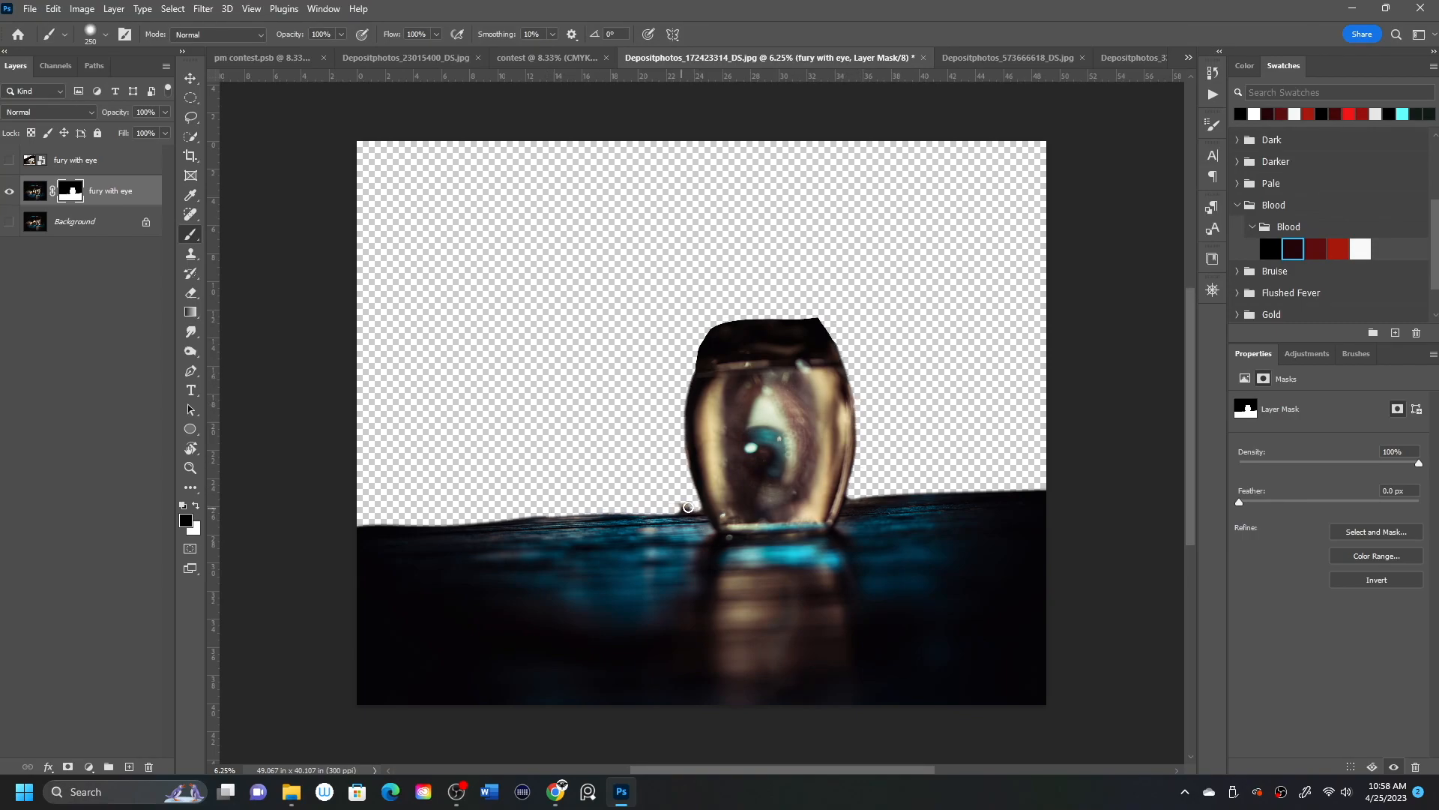
key("x")
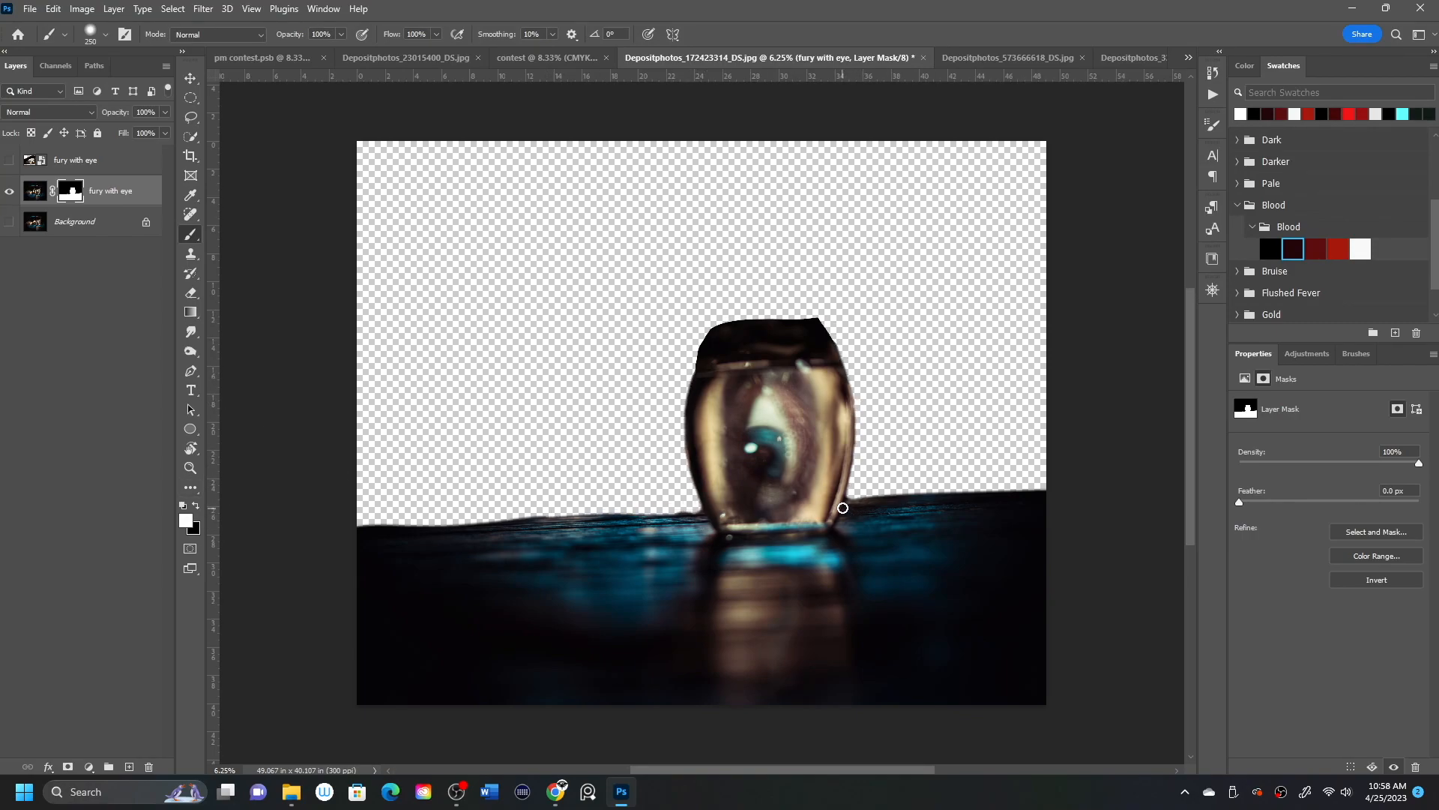
mouse_move(706, 514)
left_mouse_down()
mouse_move(404, 524)
mouse_move(702, 515)
left_mouse_up()
key("x")
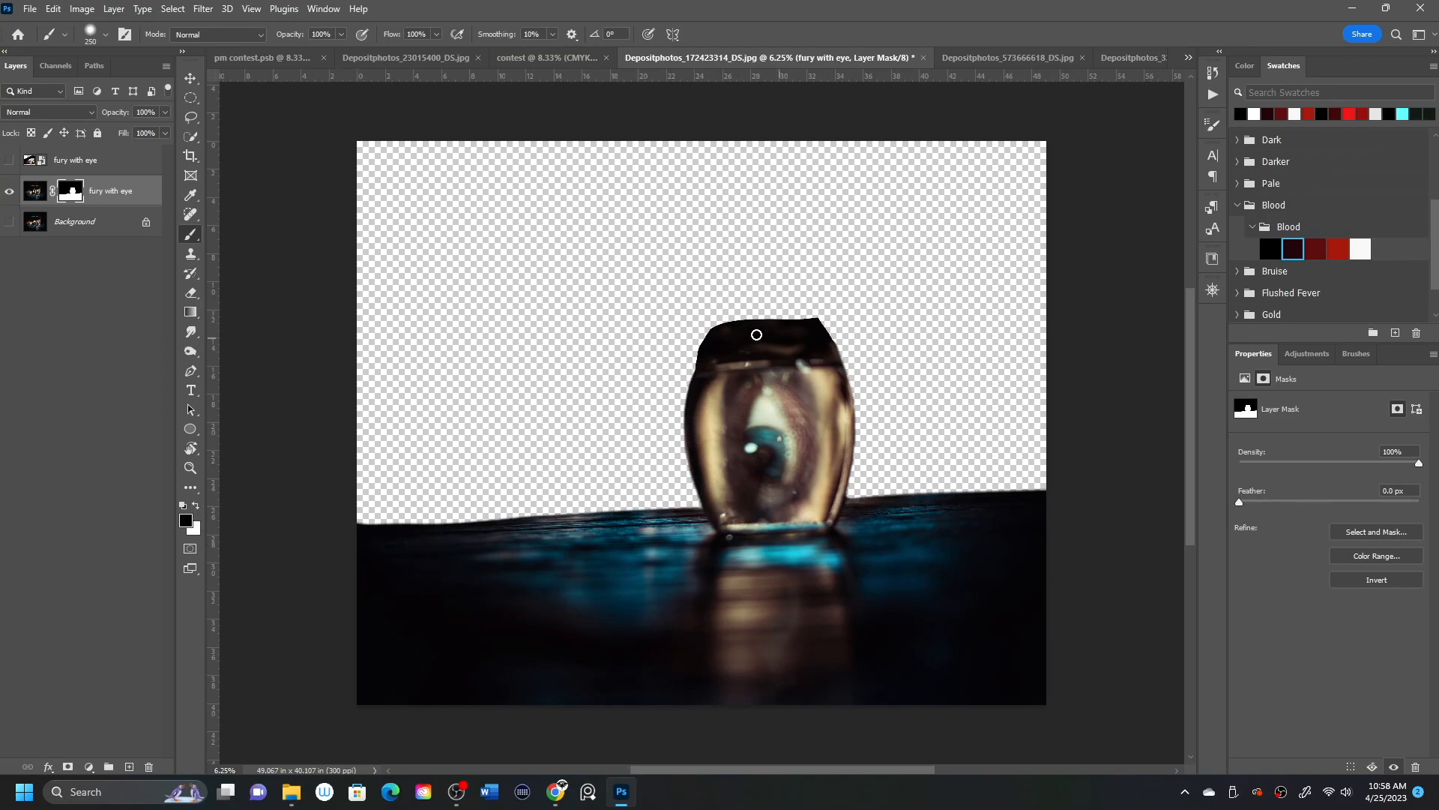
Mask out the dark lid above the jar's rim with the Brush and tidy the rim's edge.
mouse_move(681, 370)
left_mouse_down()
mouse_move(922, 342)
mouse_move(679, 351)
mouse_move(790, 312)
left_mouse_up()
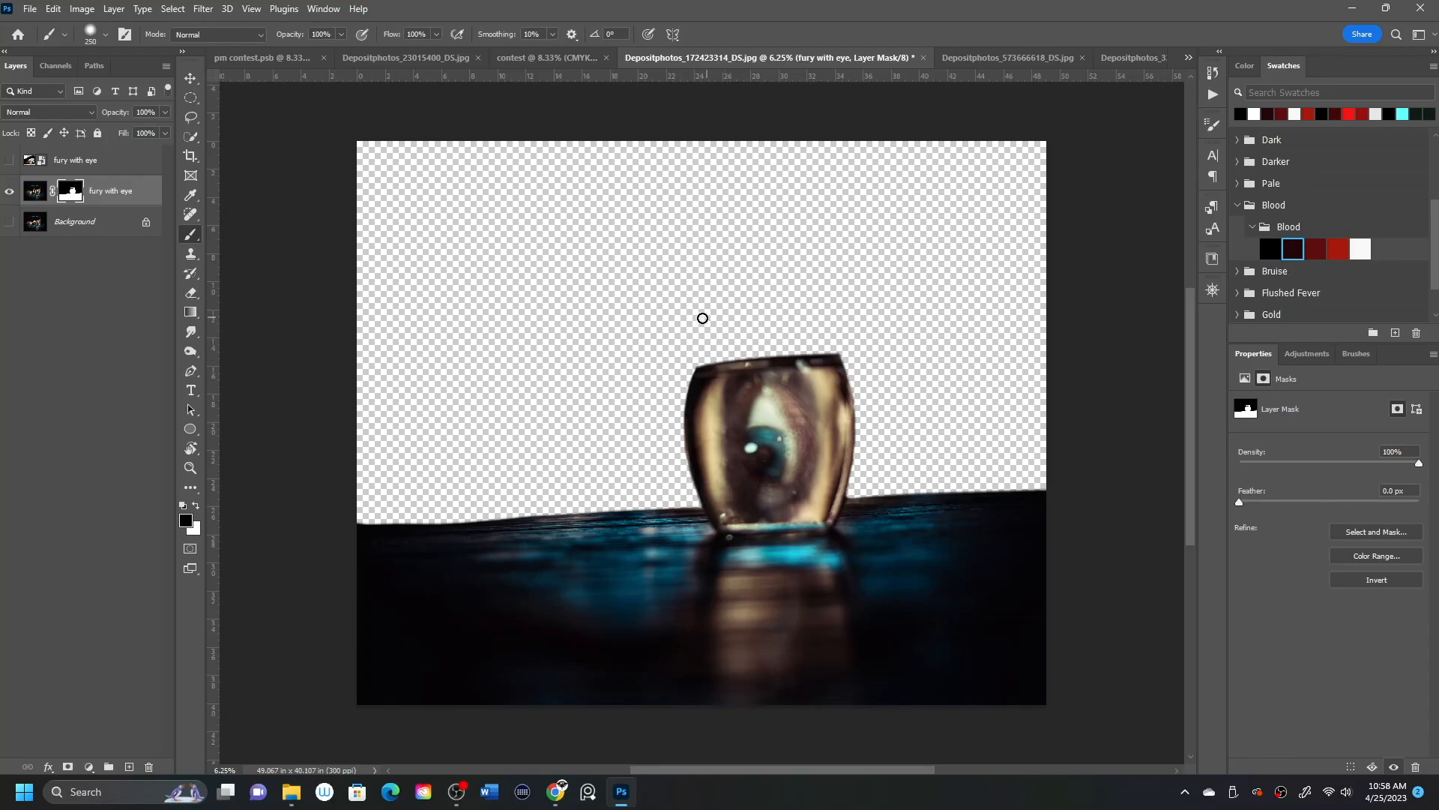
left_click_drag(748, 359, 989, 357)
left_click(197, 507)
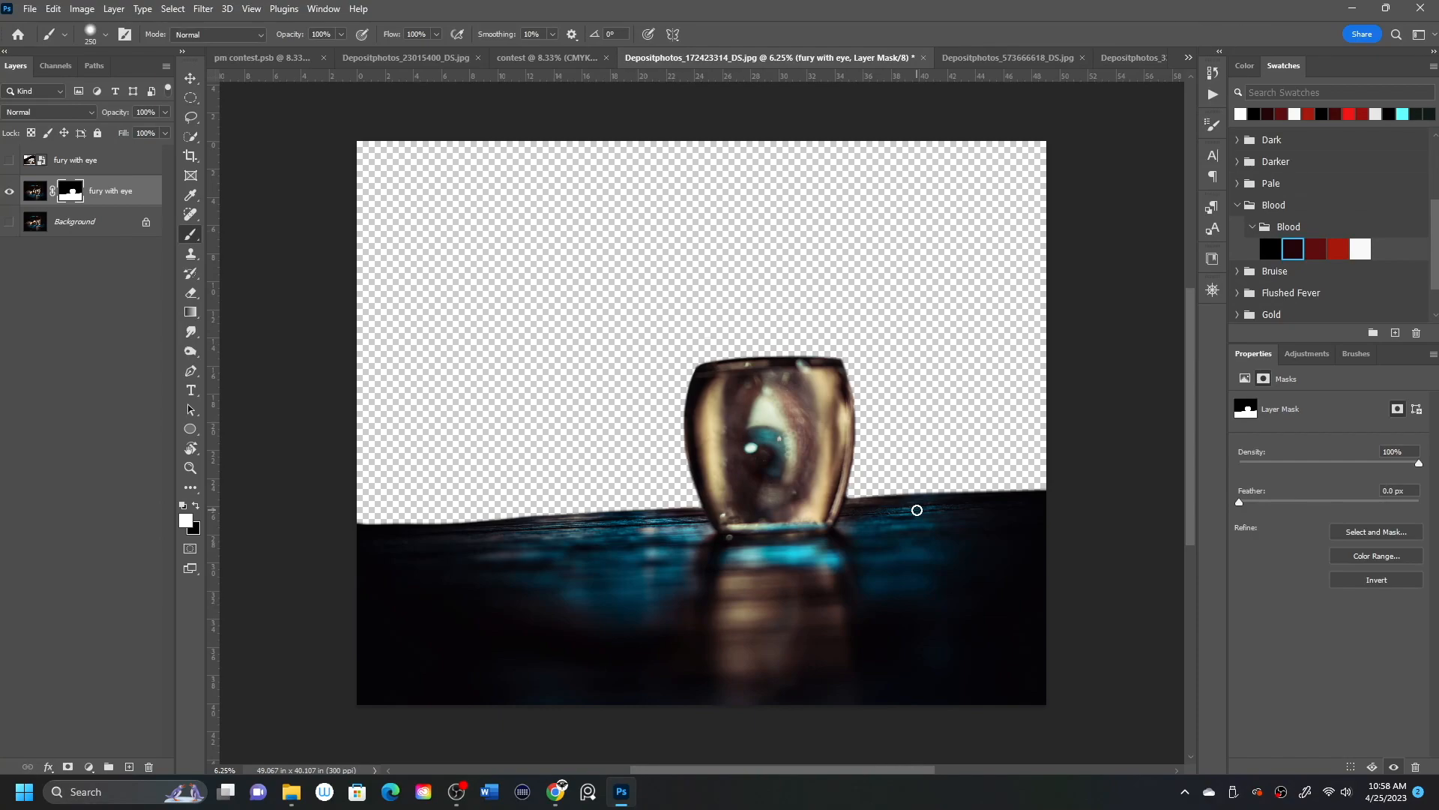
Duplicate the masked layer, name the copy eye, and convert it to a smart object.
key("ctrl+j")
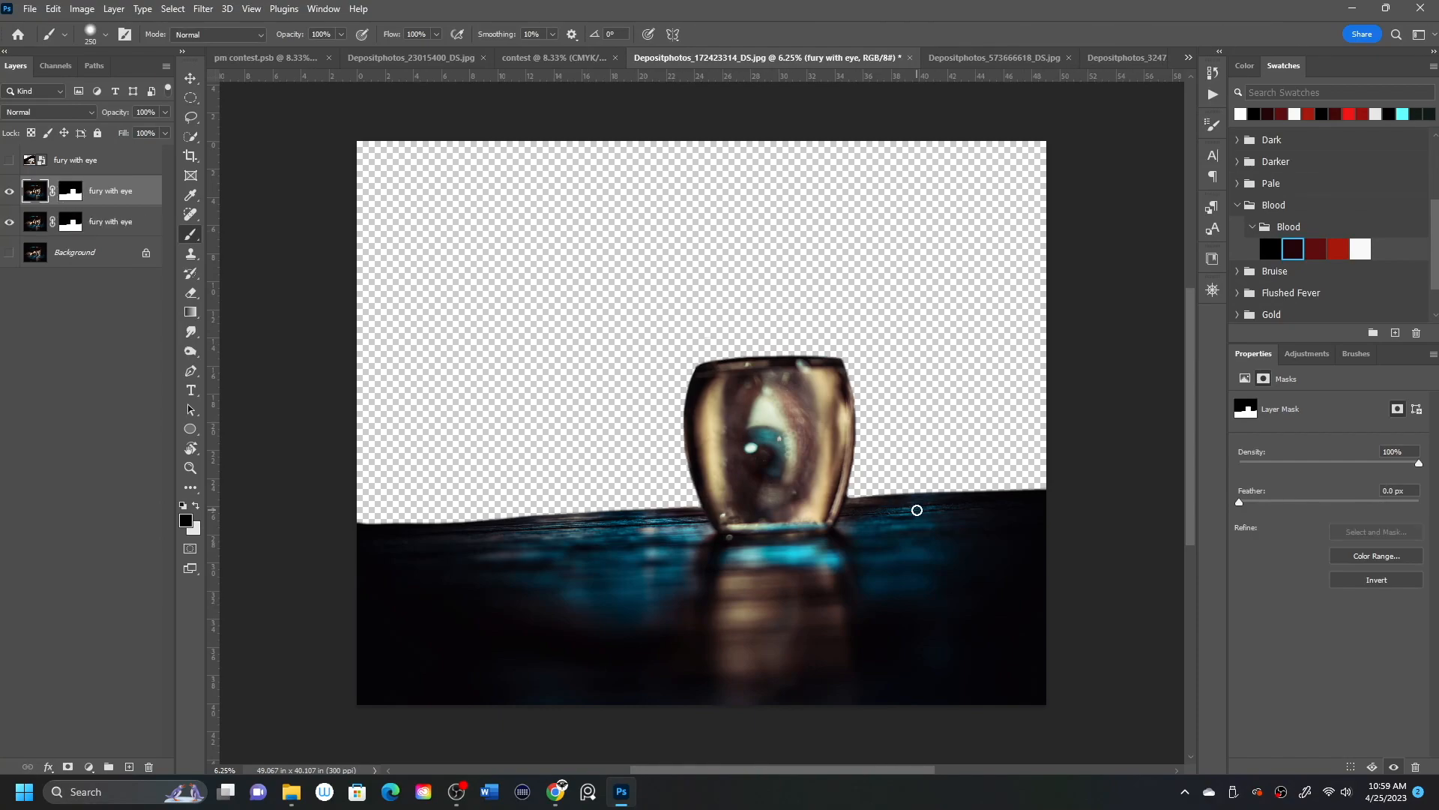
double_click(109, 193)
type("eye")
key("Return")
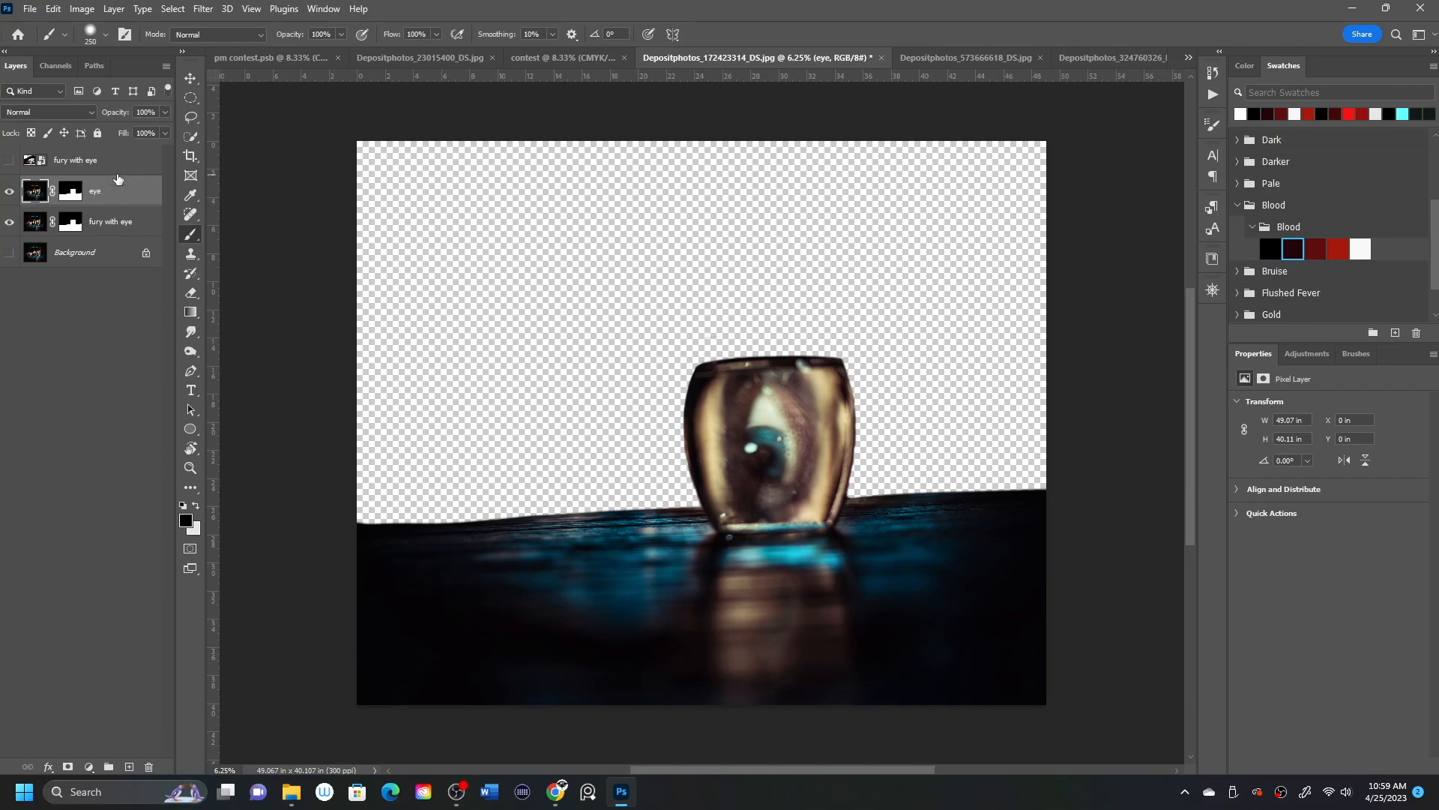
right_click(113, 189)
left_click(147, 347)
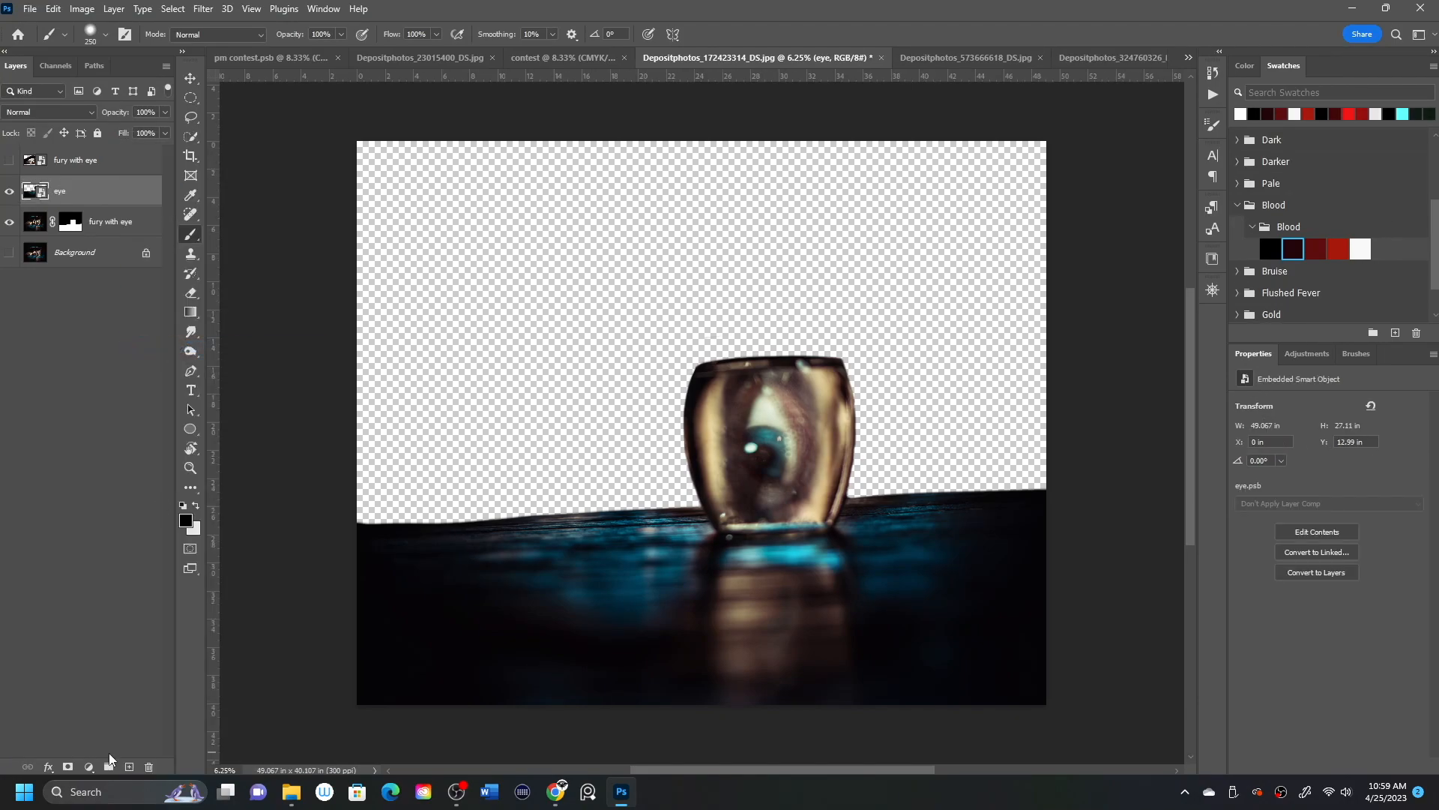
Bring the eye layer into the contest document, scale it to about 68.07% by 72.33%, and rotate it about 2.28° beneath the hand.
left_click_drag(117, 203, 807, 470)
key("ctrl+t")
left_click_drag(1136, 285, 962, 383)
left_click_drag(890, 438, 934, 404)
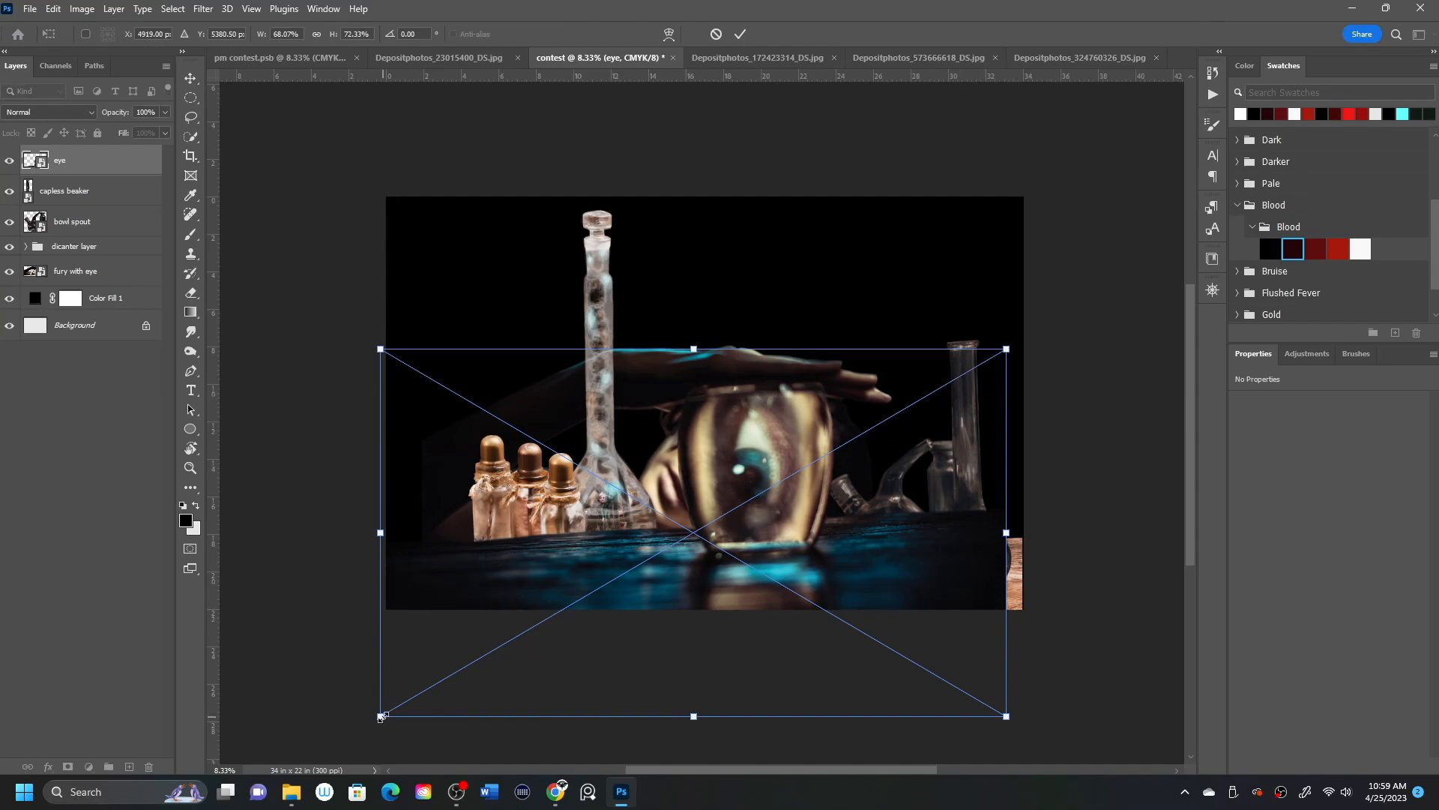
left_click_drag(1019, 341, 1025, 352)
left_click_drag(925, 581, 979, 546)
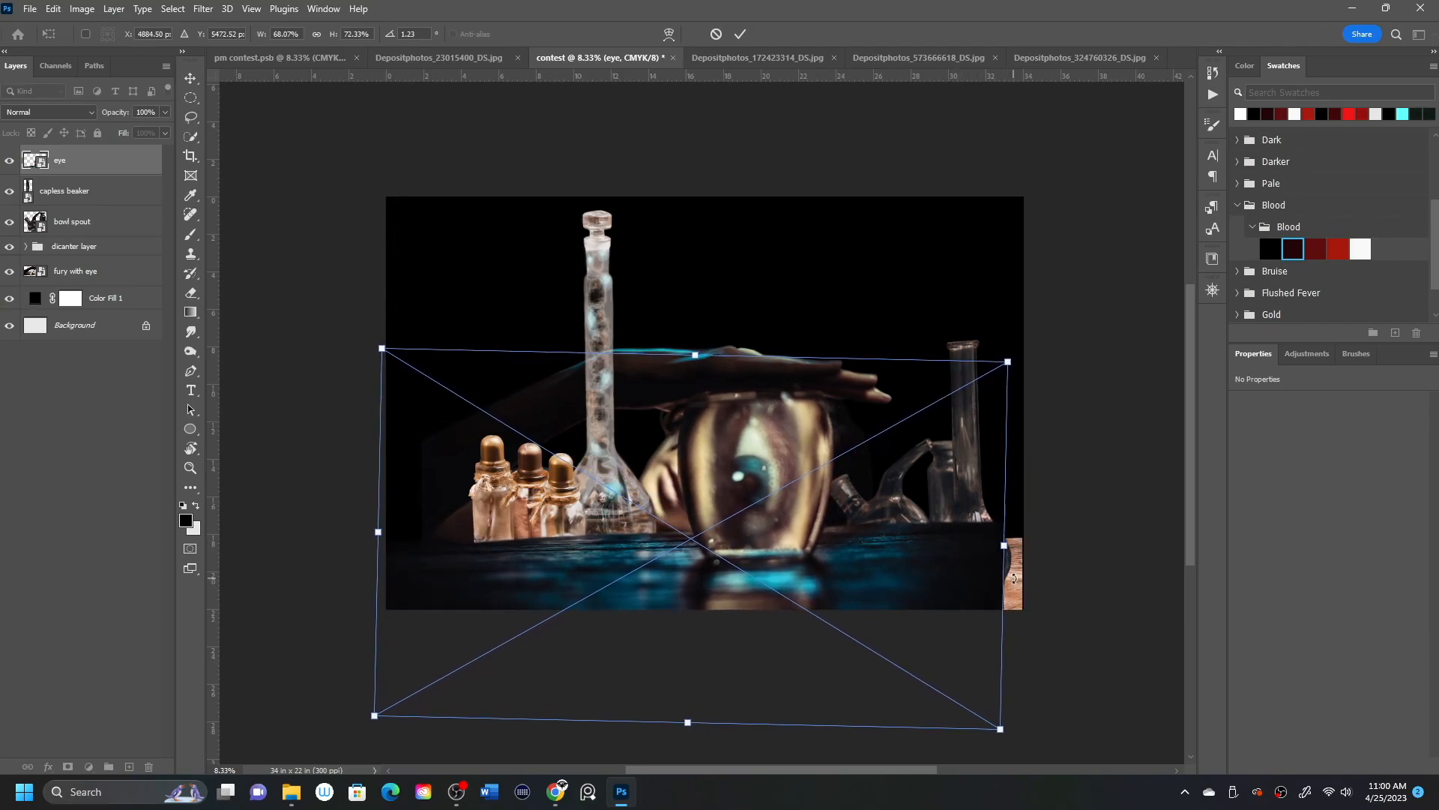
left_click_drag(1021, 346, 1025, 351)
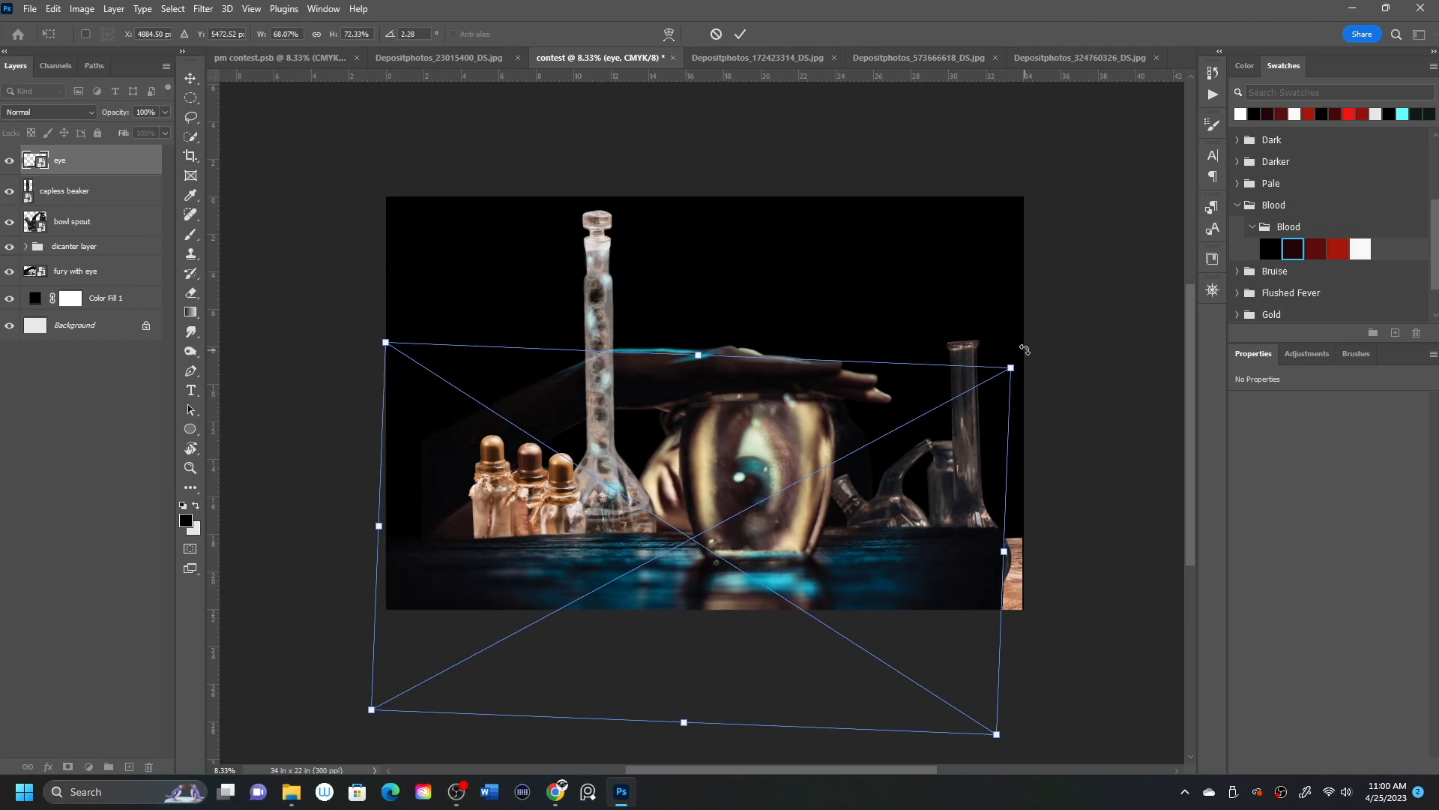
left_click(741, 34)
Open the eye layer's contents and level the table's far edge on both sides of the jar by painting its mask.
double_click(41, 162)
left_click(70, 160)
key("b")
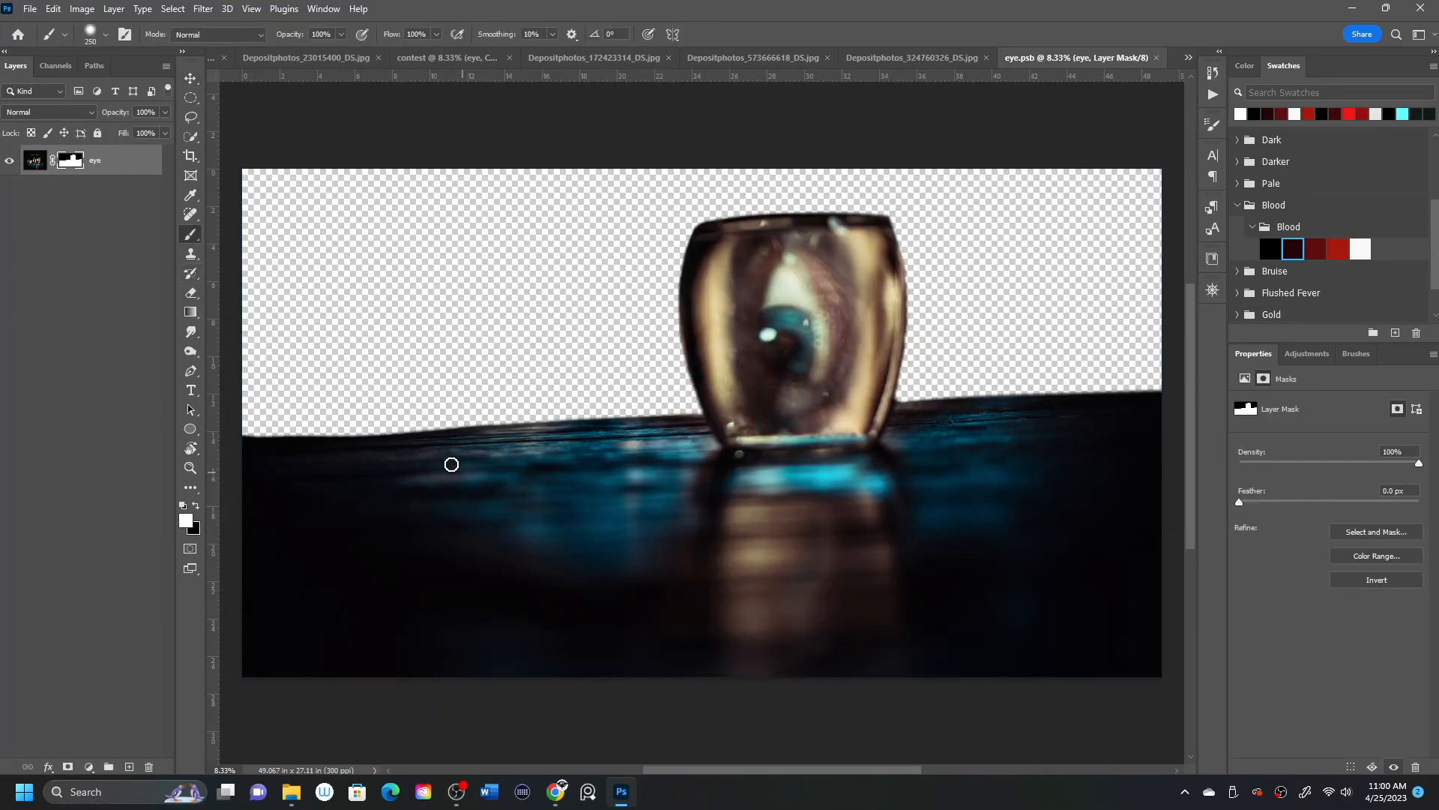
mouse_move(241, 435)
left_mouse_down()
mouse_move(514, 427)
mouse_move(263, 432)
left_mouse_up()
key("x")
mouse_move(902, 398)
left_mouse_down()
mouse_move(932, 376)
mouse_move(1162, 402)
mouse_move(1044, 407)
mouse_move(889, 441)
mouse_move(911, 418)
mouse_move(1124, 409)
left_mouse_up()
left_click(198, 507)
Rotate the eye layer about 1.49° within its contents so the table edge runs level.
key("ctrl+t")
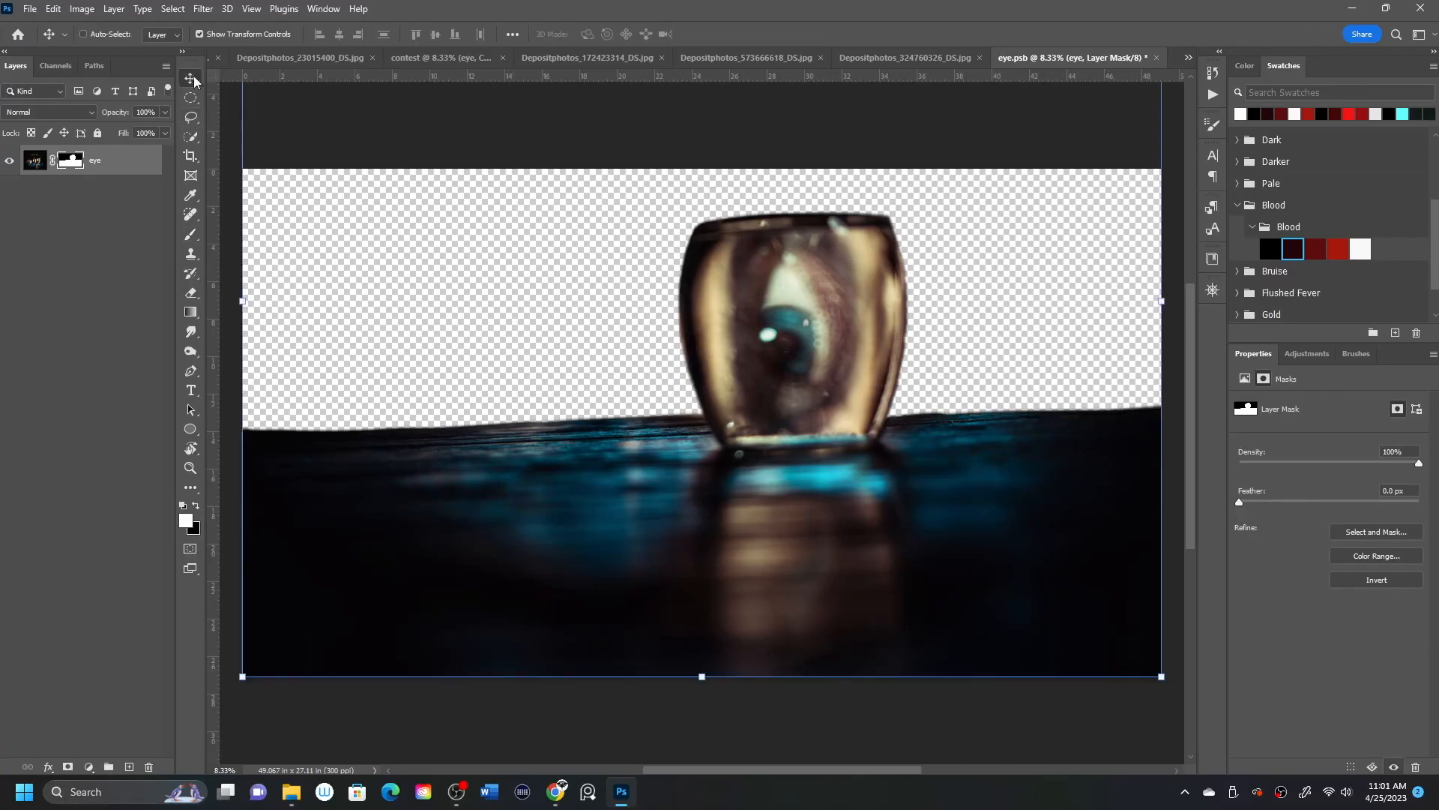
key("ctrl+minus")
key("ctrl+minus")
left_click_drag(997, 150, 998, 161)
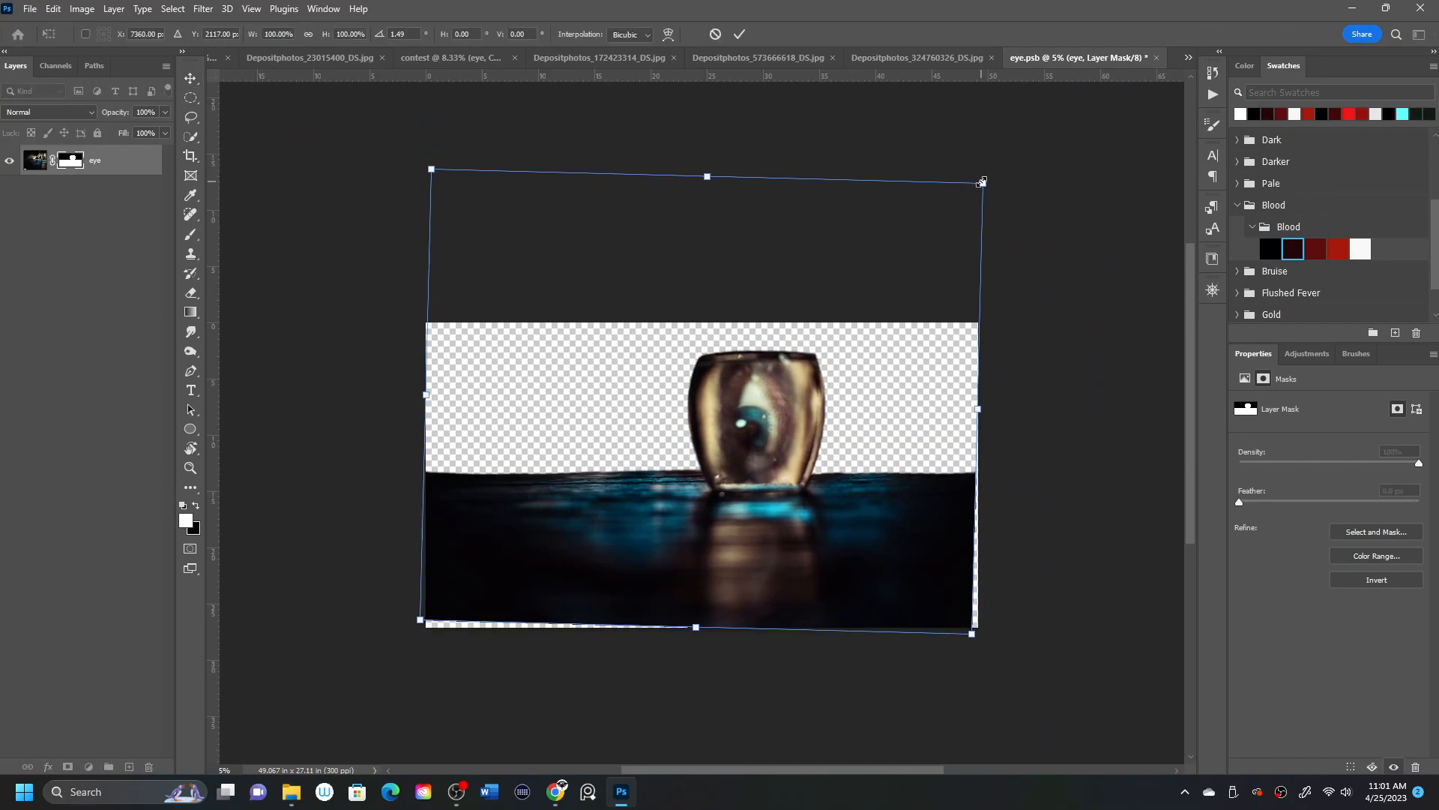
Add a solid colour fill layer beneath the eye layer and match it to the dark table with colour #09080e.
left_click(88, 766)
left_click(105, 501)
left_click(564, 476)
left_click_drag(131, 159, 133, 205)
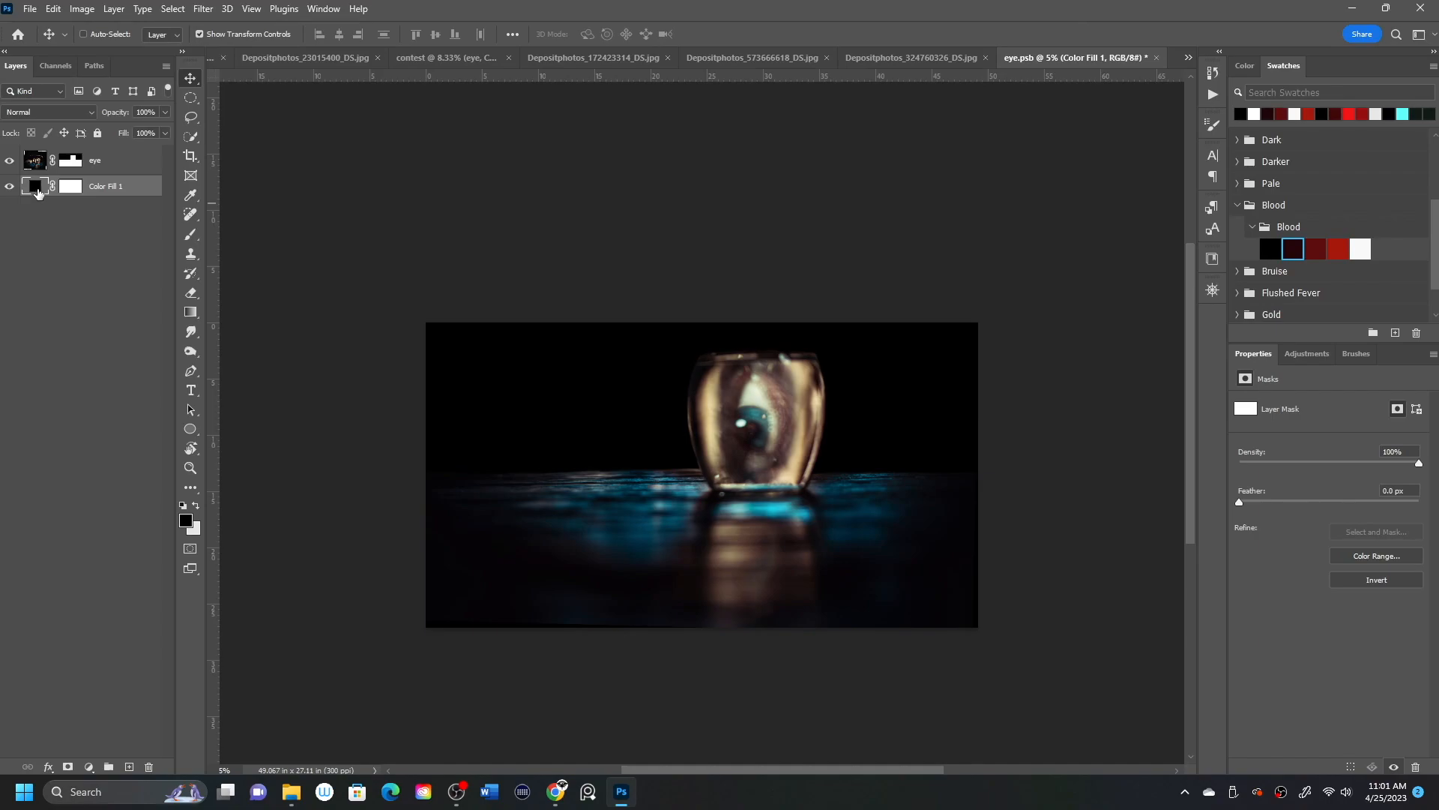
double_click(35, 188)
left_click(942, 481)
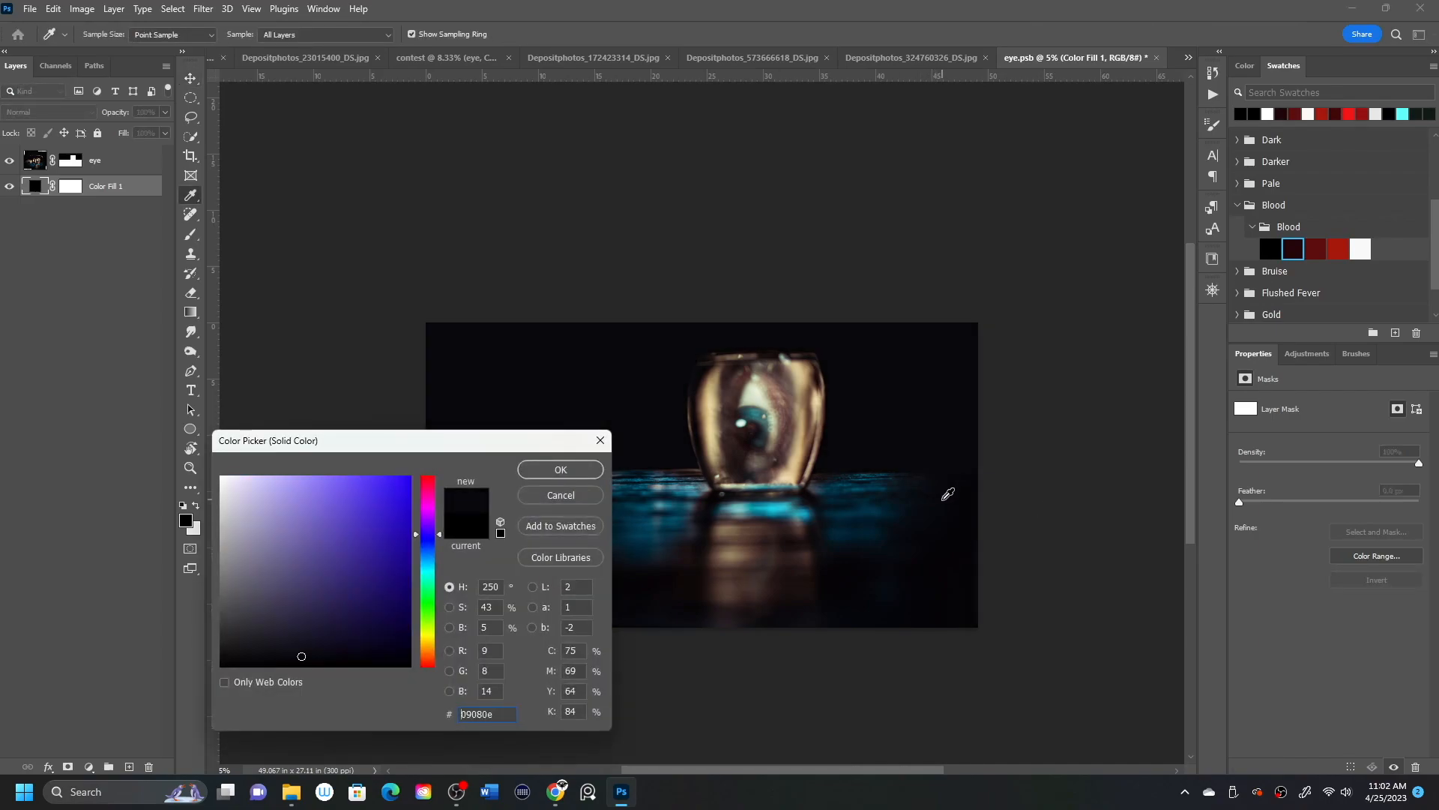
key("Return")
Mask the colour fill above the table's far edge with a soft 1400 px brush.
key("x")
left_click(191, 236)
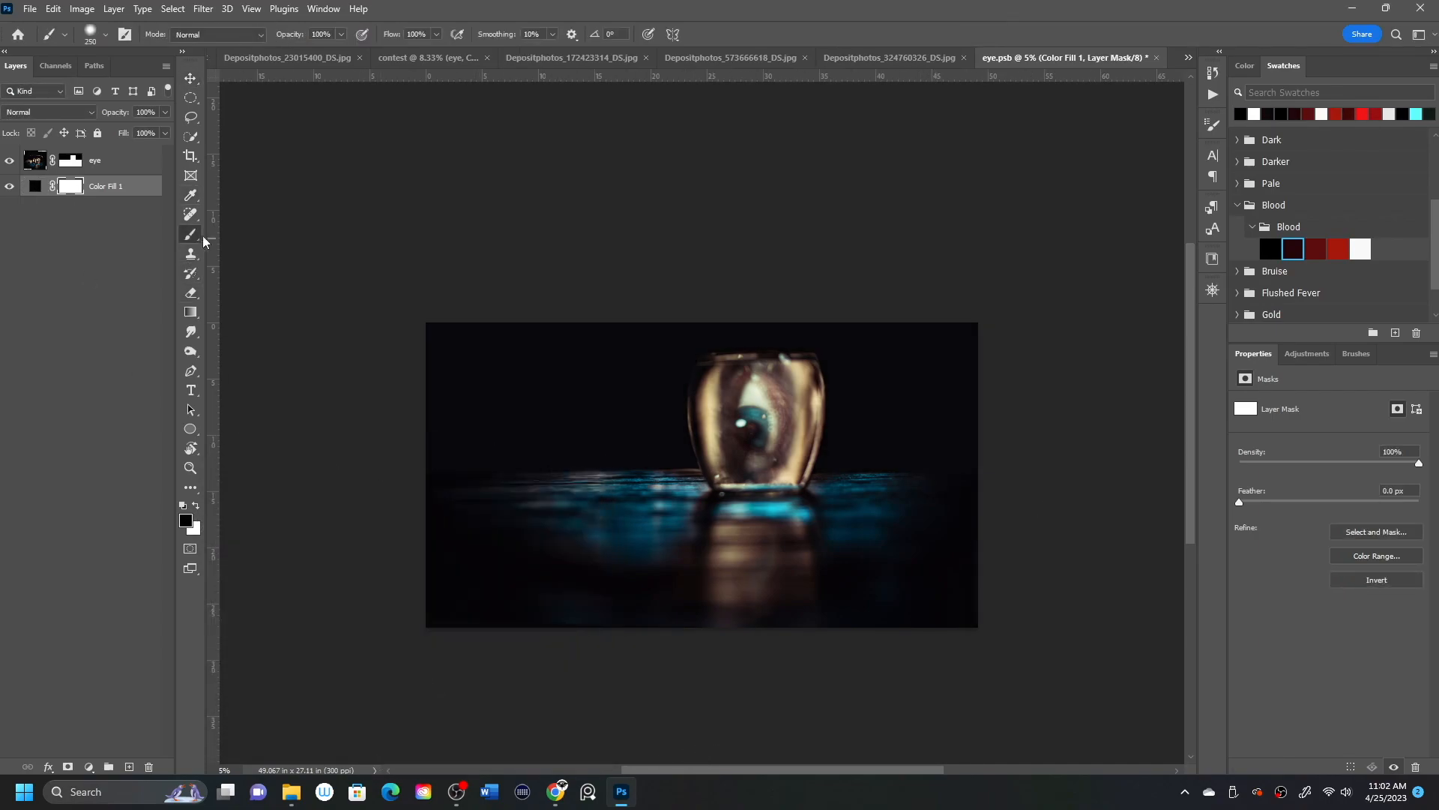
key("bracketright")
key("bracketright")
key("bracketright")
key("bracketright")
key("bracketright")
key("bracketright")
key("bracketright")
key("bracketright")
key("bracketright")
key("bracketright")
mouse_move(412, 341)
left_mouse_down()
mouse_move(1036, 347)
mouse_move(1003, 389)
mouse_move(842, 417)
mouse_move(450, 448)
mouse_move(1050, 429)
left_mouse_up()
left_click(76, 193, "alt")
left_click(36, 187)
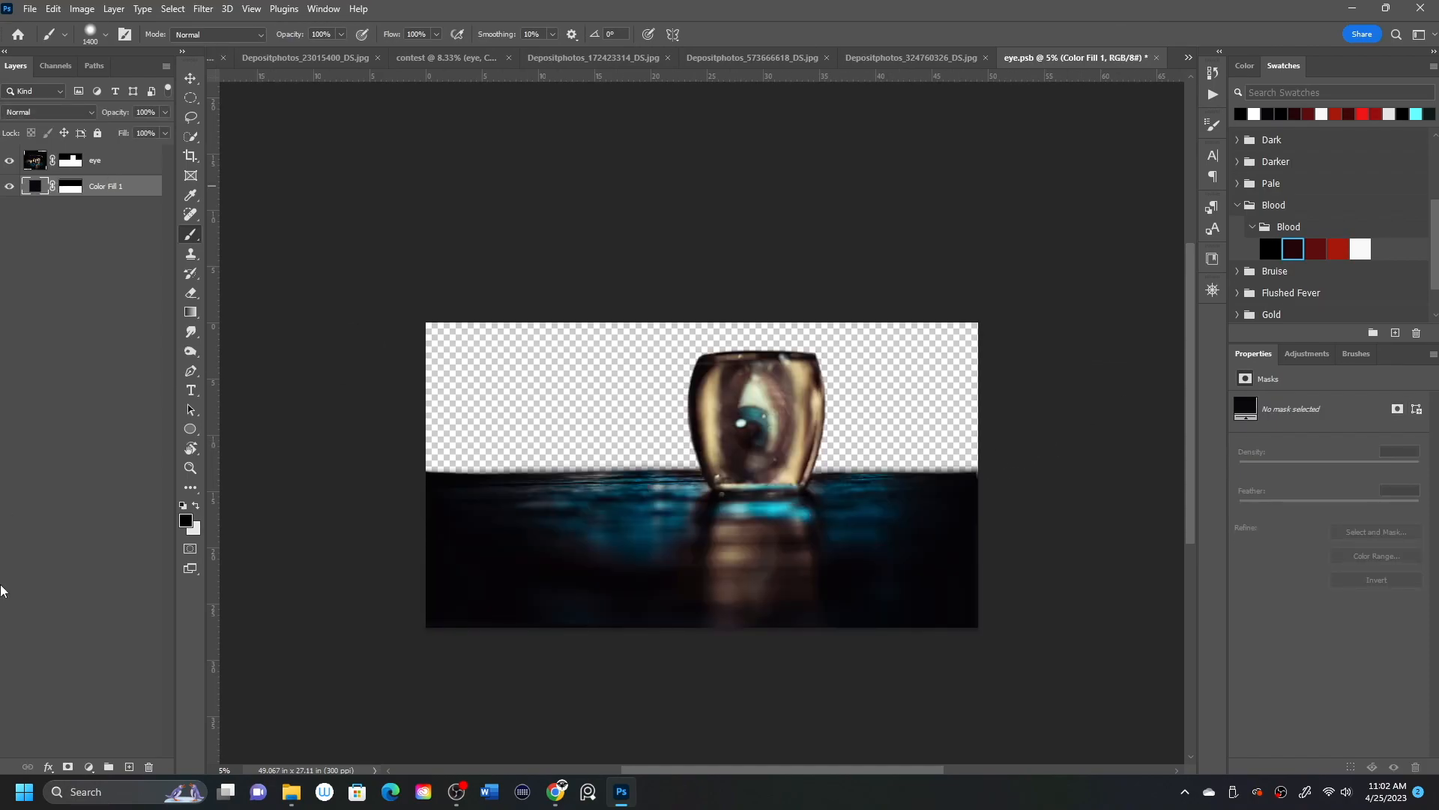
Scale the eye layer down and position it so the jar sits closer to the middle of the table.
left_click(39, 164)
key("ctrl+t")
left_click_drag(980, 169, 838, 243)
left_click(739, 35)
Blend the eye layer's outer table edges into the colour fill by brushing its mask, and close the contents with the changes saved.
left_click(72, 161)
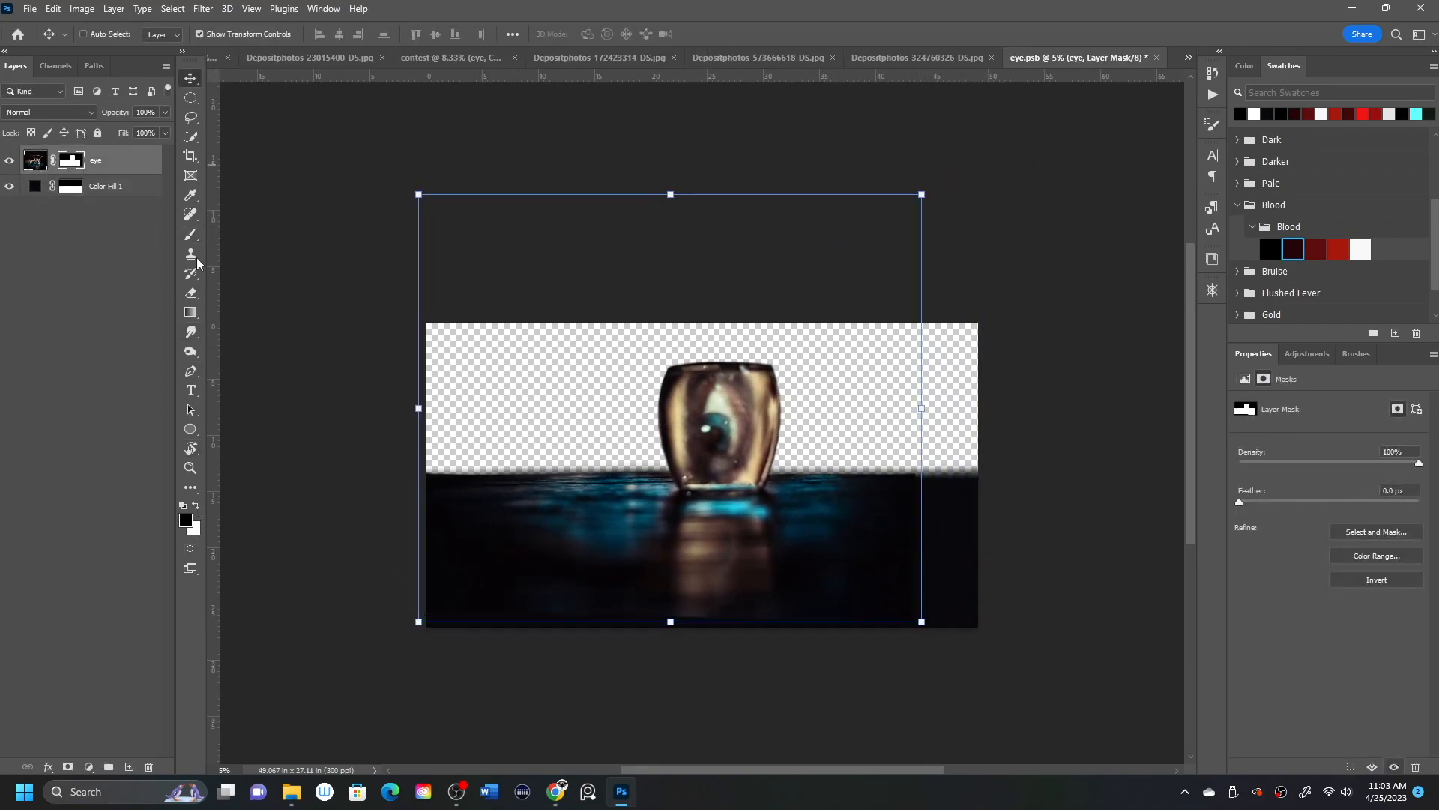
left_click(190, 234)
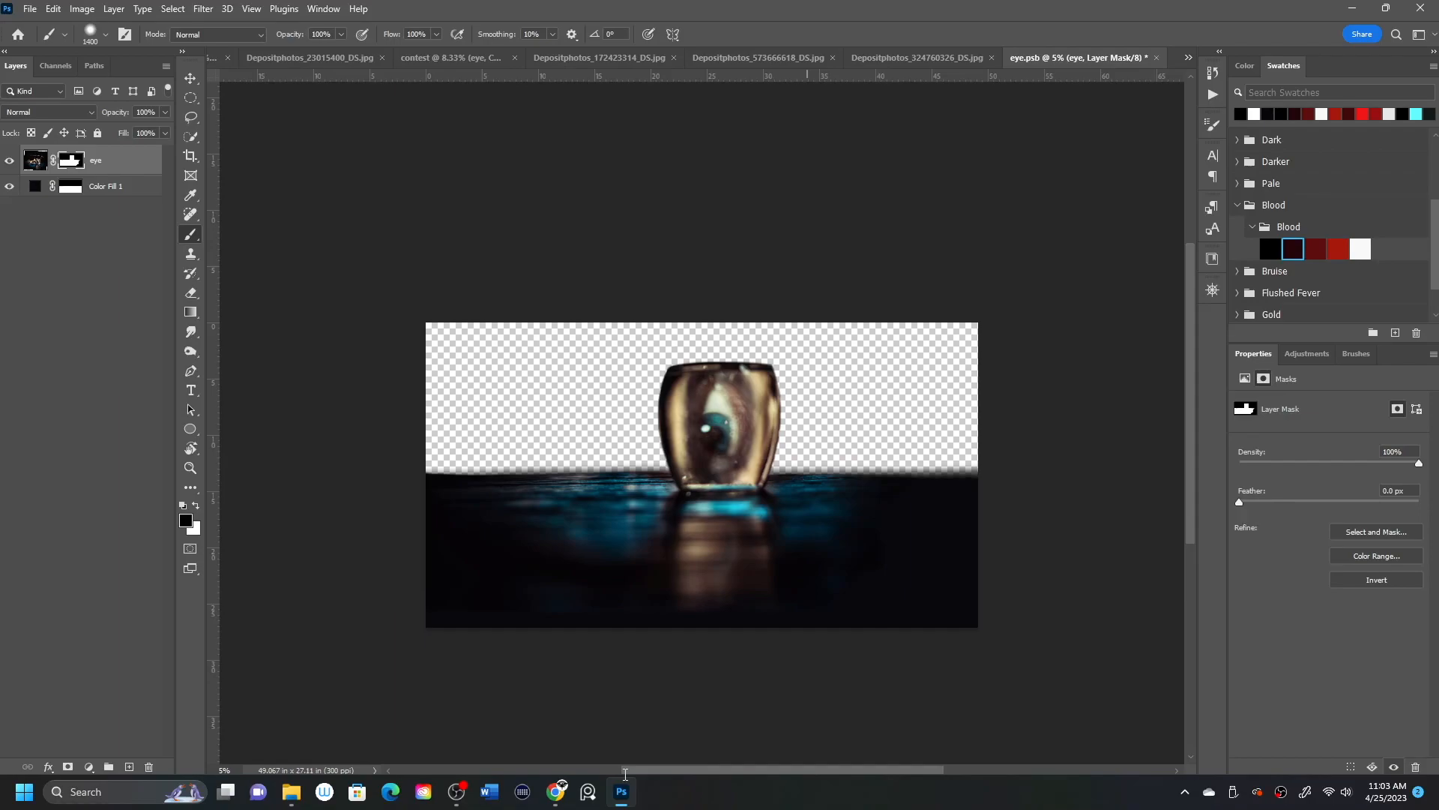
left_click(1157, 57)
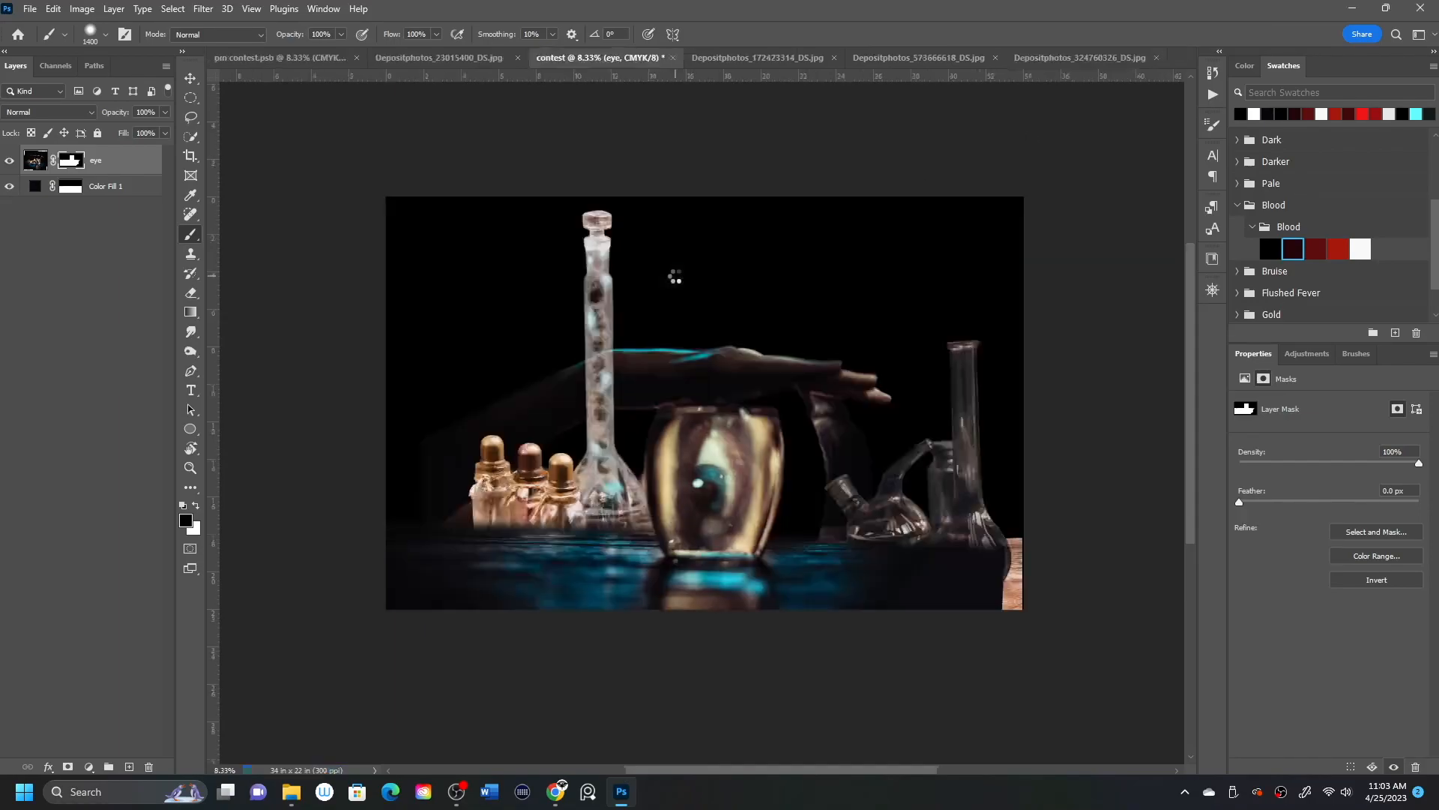
Enlarge, slightly rotate and reposition the eye layer so its dark table spans the full width of the composite.
key("ctrl+t")
left_click_drag(968, 390, 994, 413)
left_click_drag(416, 710, 374, 741)
mouse_move(1047, 352)
left_mouse_down()
mouse_move(1065, 339)
mouse_move(1048, 367)
left_mouse_up()
left_click_drag(390, 528, 383, 528)
left_click_drag(1075, 538, 1086, 525)
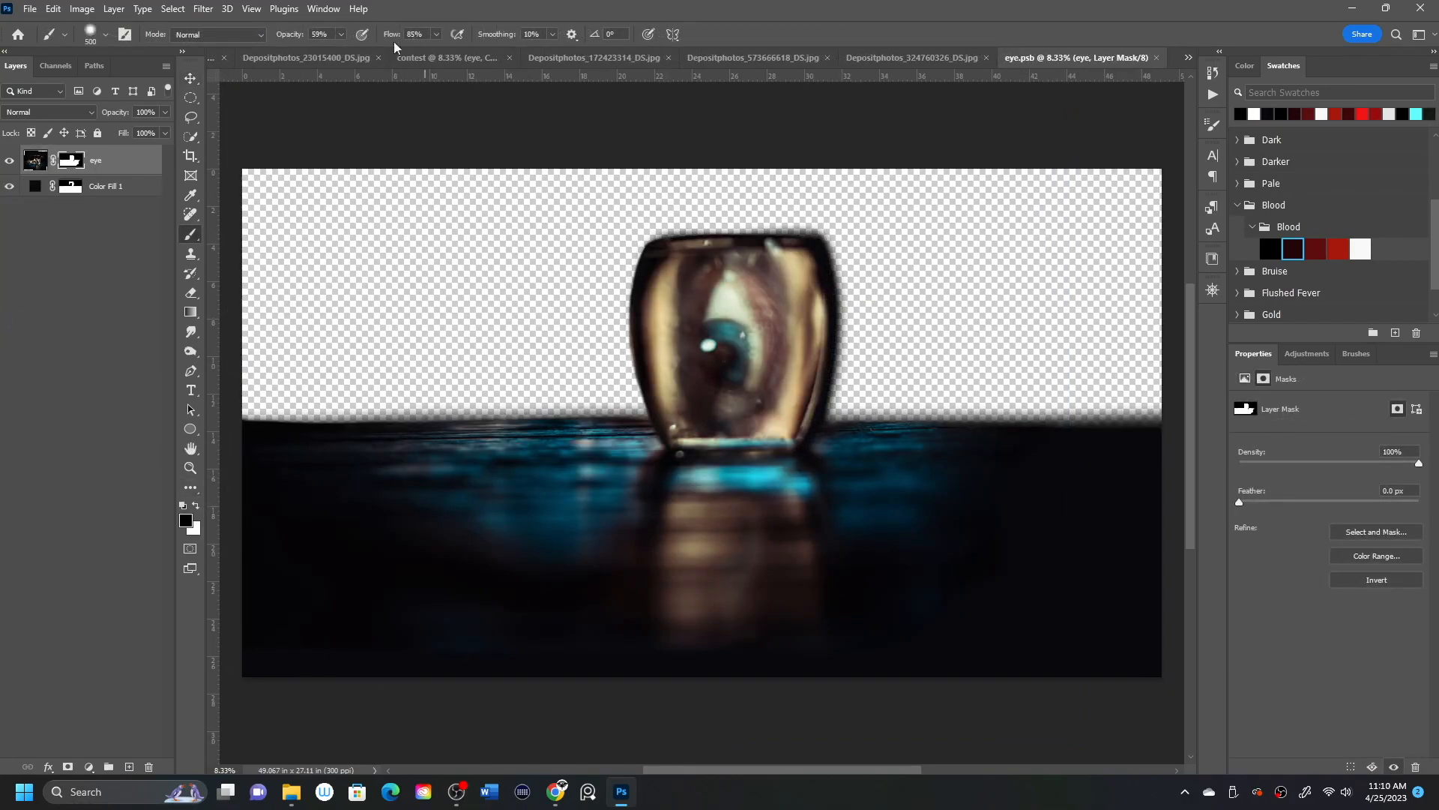
Brush the jar out of the eye layer's mask with a soft 800 px brush, and close the contents with the changes saved.
key("bracketright")
key("bracketright")
key("bracketright")
mouse_move(765, 285)
left_mouse_down()
mouse_move(743, 291)
mouse_move(731, 408)
left_mouse_up()
left_click(124, 187)
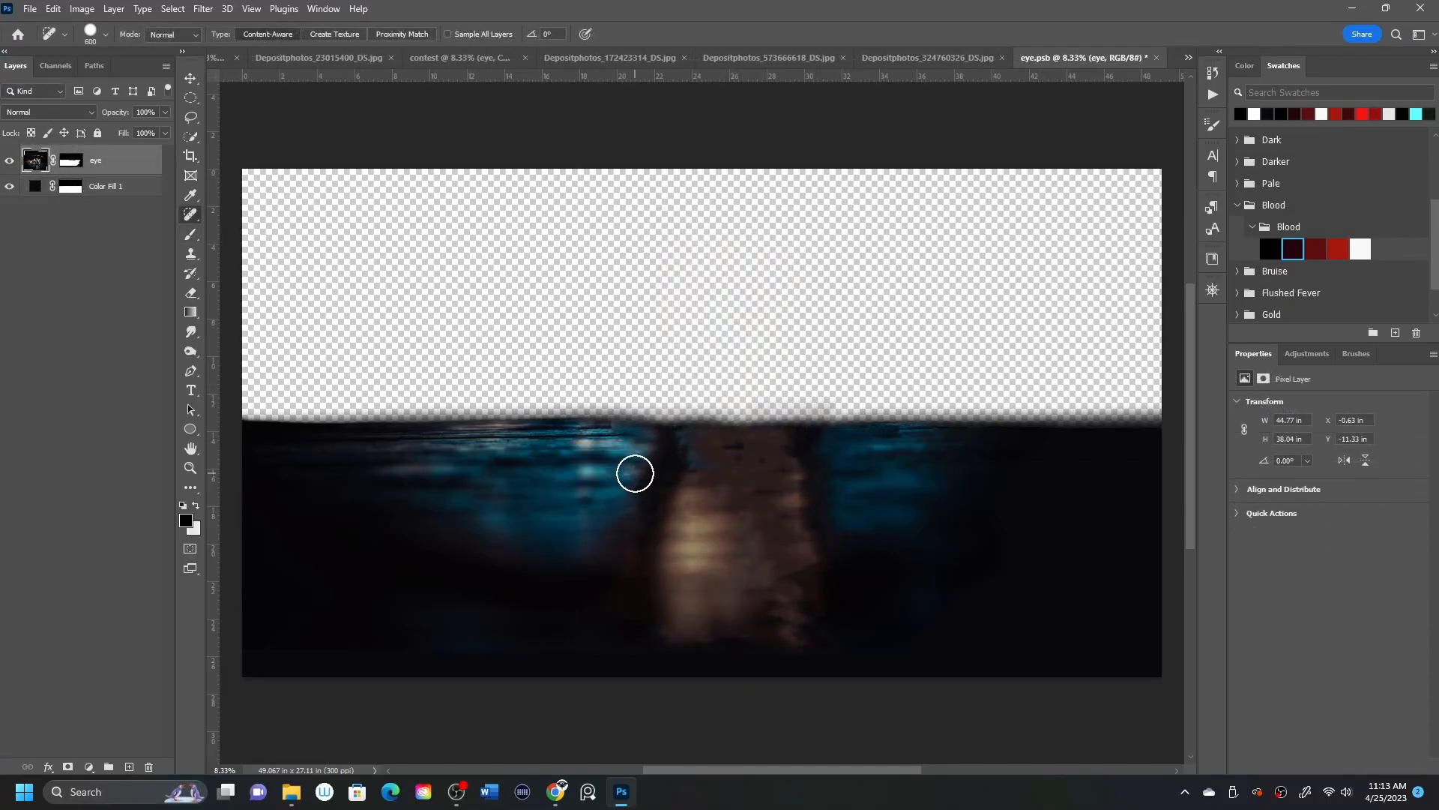
key("ctrl+s")
key("ctrl+w")
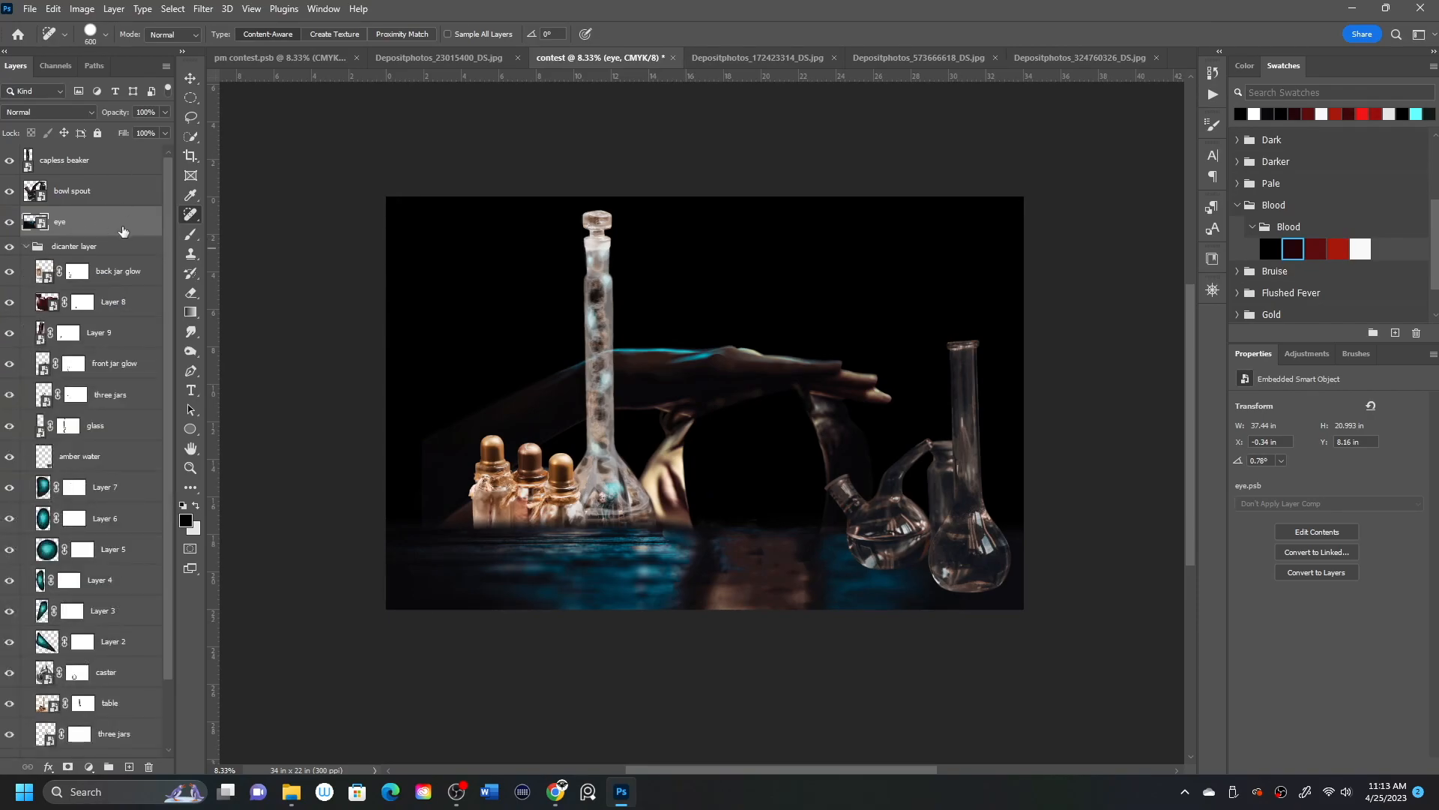
Rename the eye layer as table blue and move it into the dicanter layer group, directly above the table layer.
scroll(165, 317, "down", 2)
double_click(61, 155)
type("table blue")
key("Return")
left_click_drag(126, 160, 126, 622)
Split the table blue layer's Blend If sliders for the underlying layer to 0/62 in the shadows and 198/247 in the highlights.
double_click(132, 611)
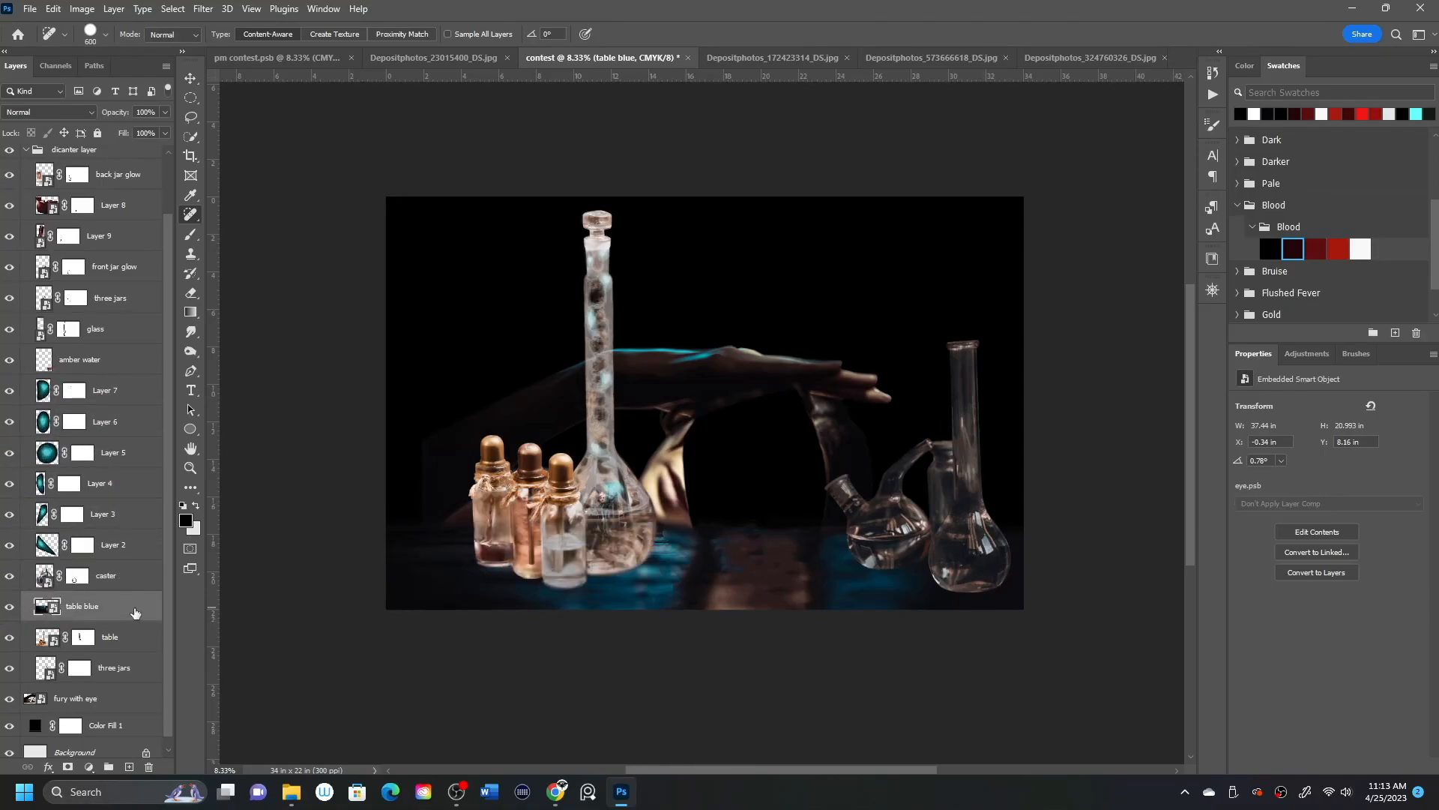
left_click_drag(1198, 386, 1191, 387)
left_click_drag(1040, 385, 1085, 386)
left_click_drag(1191, 386, 1180, 392)
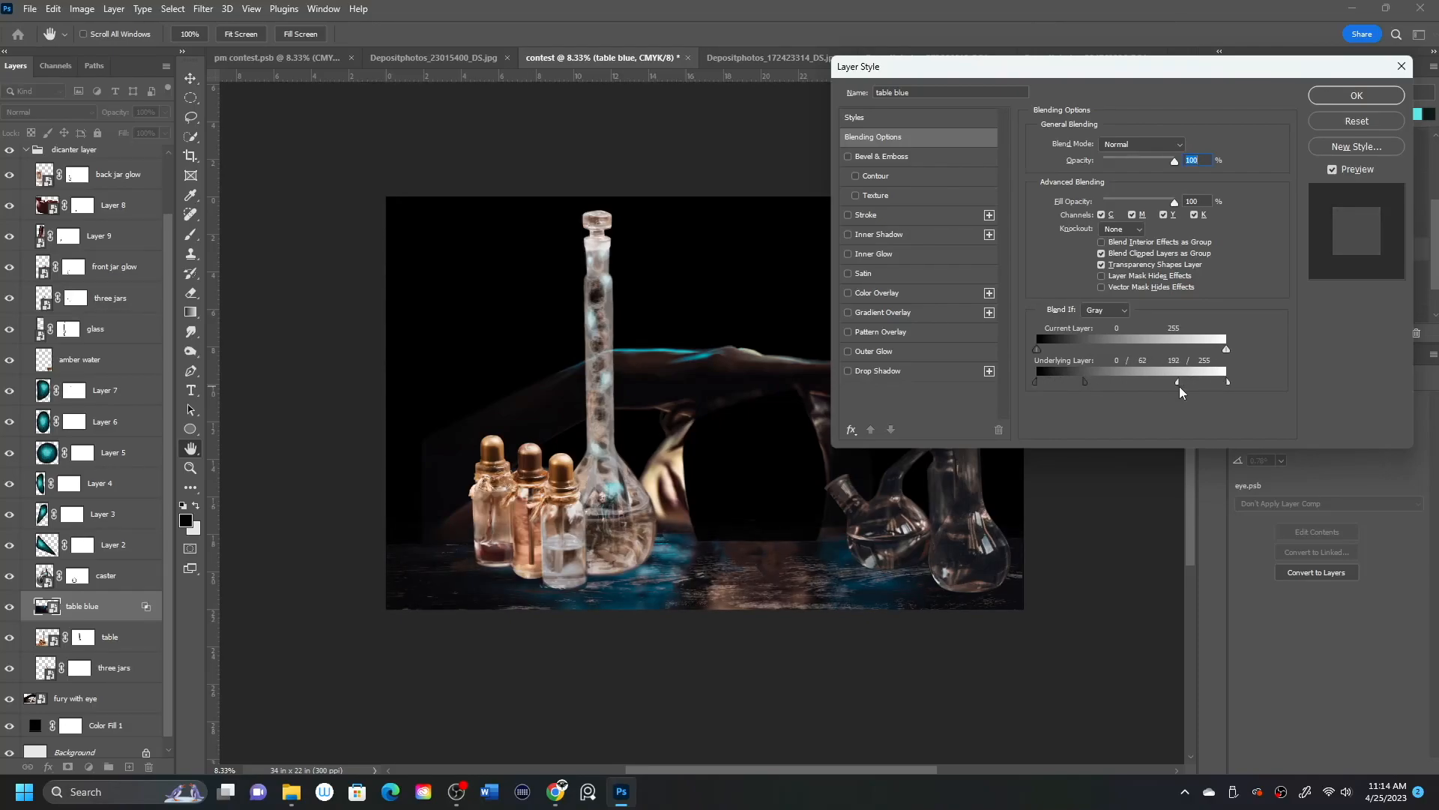
Set the table blue layer's blend mode to Hard Light, and collapse the dicanter layer group.
left_click(1184, 144)
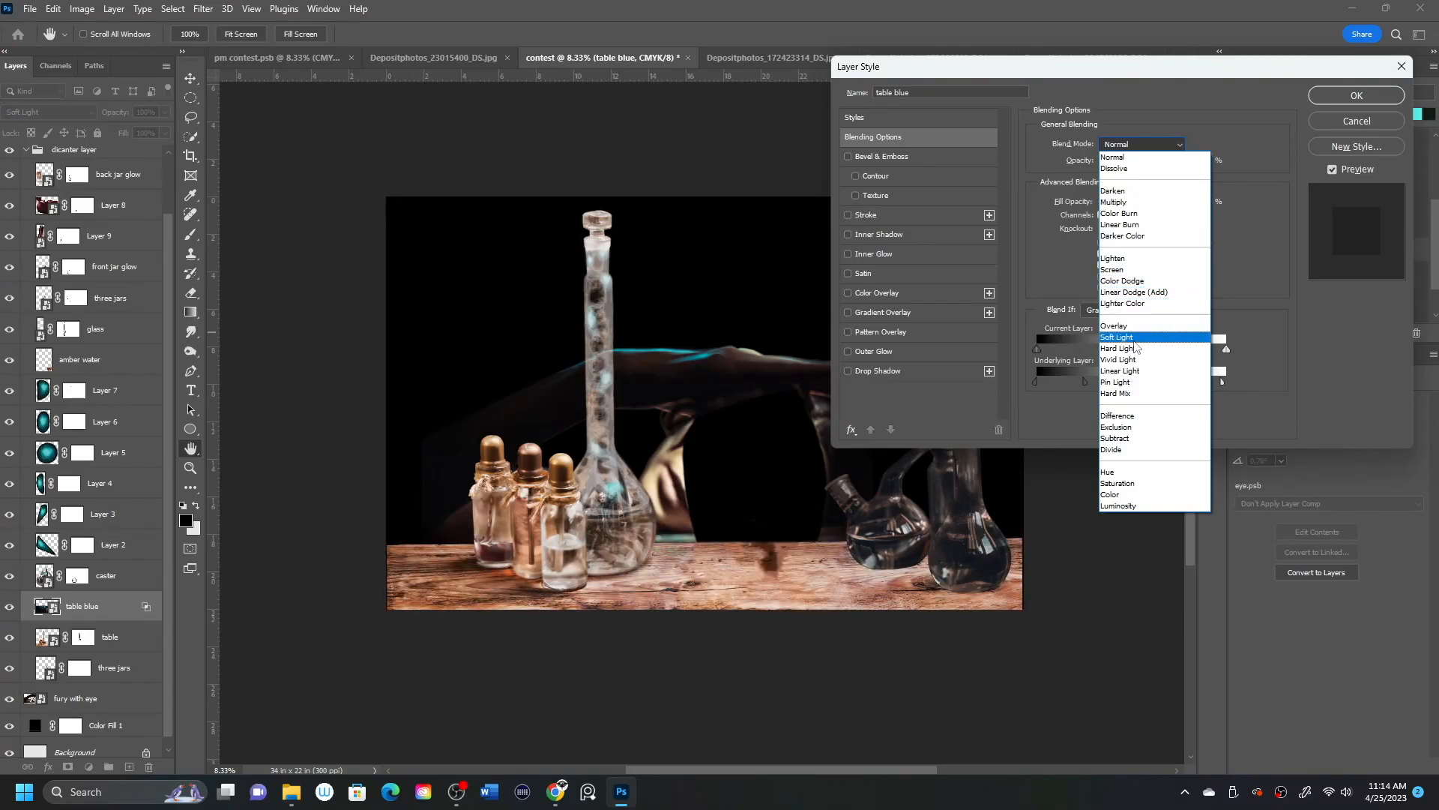
left_click(1136, 350)
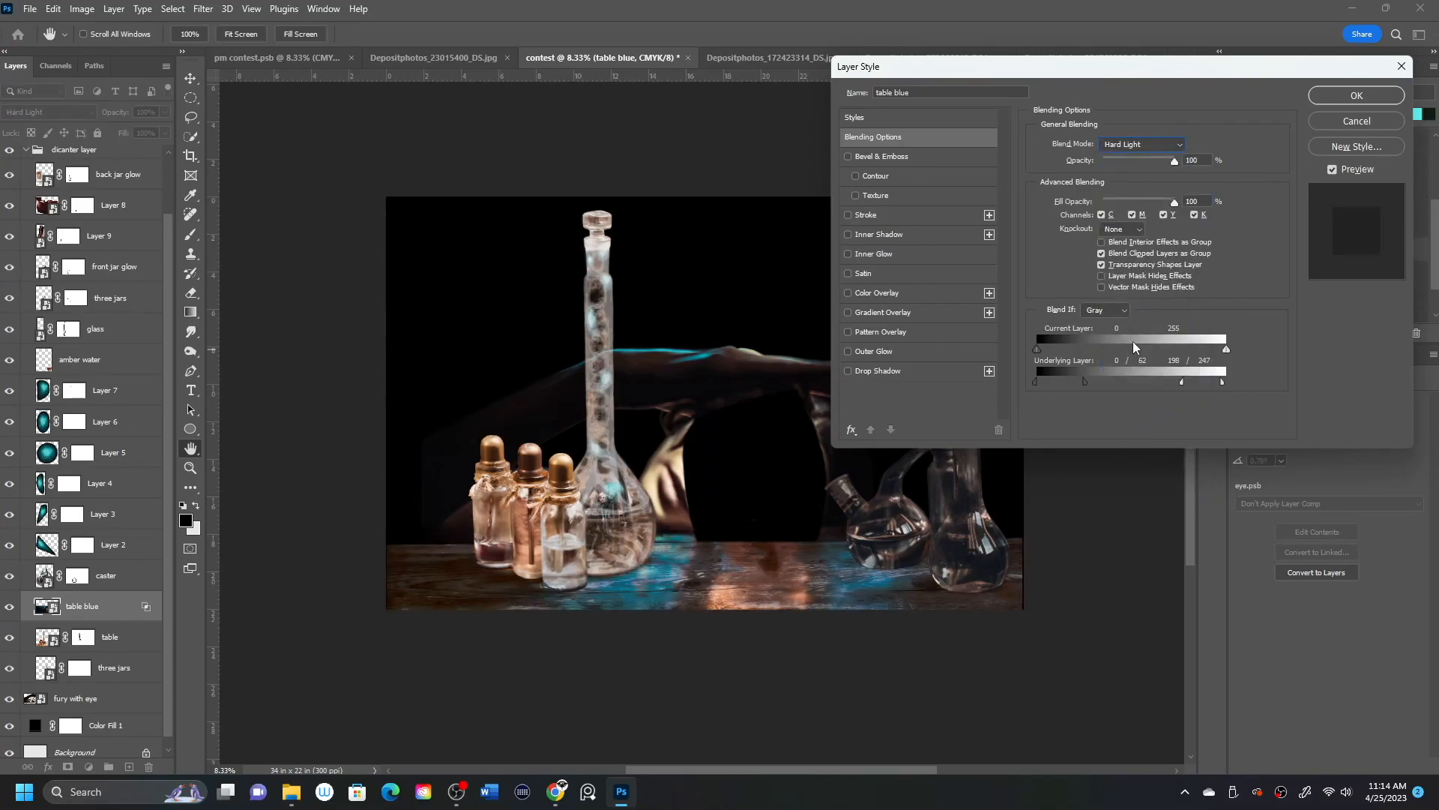
left_click(1376, 96)
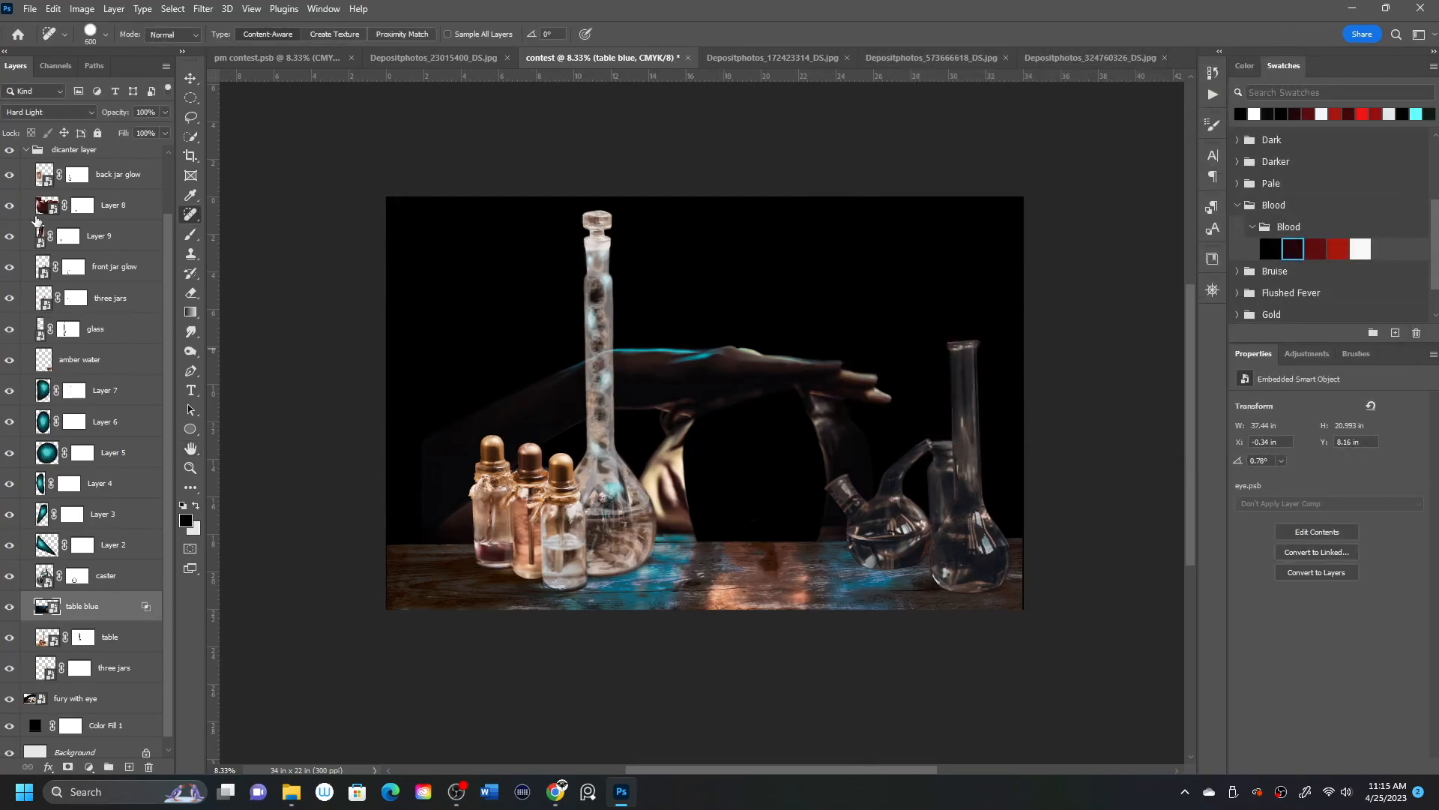
left_click(26, 149)
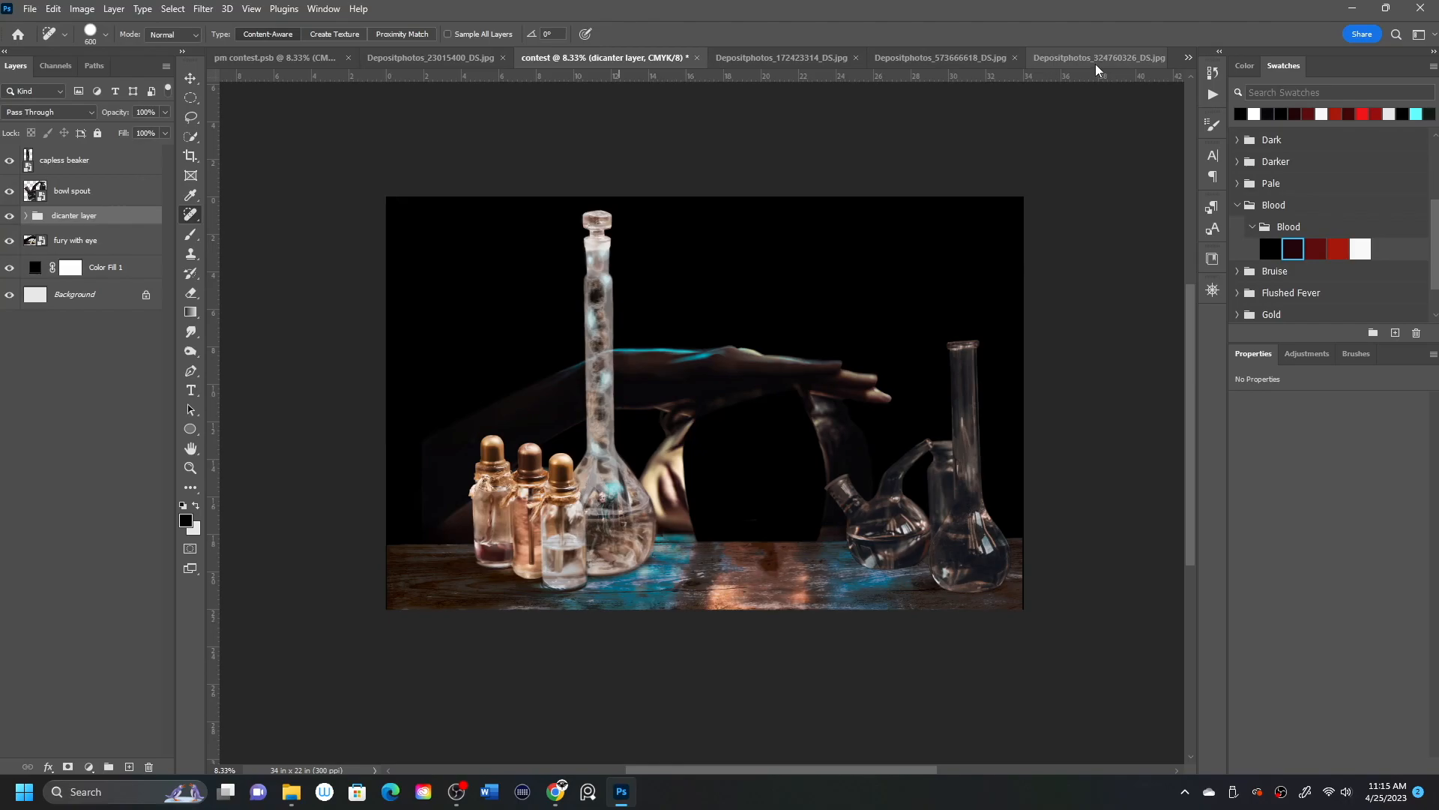
Open the other composite's eye layer contents and paint its mask black around the jar with an 800 px brush, isolating the jar.
key("ctrl+Tab")
double_click(42, 191)
left_click(71, 160)
left_click(190, 233)
mouse_move(946, 386)
left_mouse_down()
mouse_move(915, 421)
mouse_move(935, 450)
mouse_move(1122, 375)
mouse_move(1121, 570)
left_mouse_up()
left_click(738, 482)
mouse_move(739, 482)
left_mouse_down()
mouse_move(678, 423)
mouse_move(708, 477)
left_mouse_up()
left_click_drag(351, 697, 232, 552)
left_click_drag(232, 553, 304, 626)
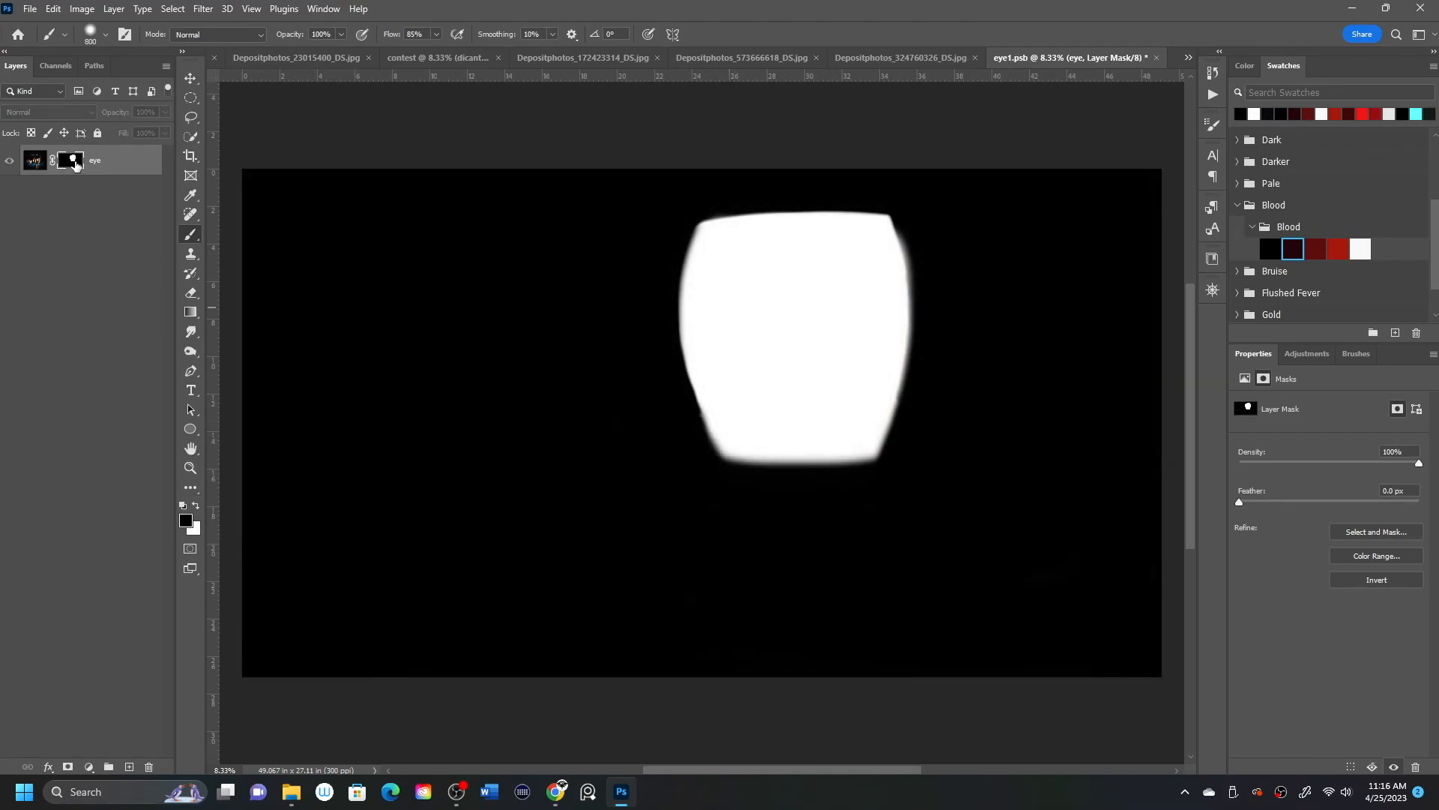
Move the isolated eye jar to the middle of the canvas.
left_click(35, 161)
left_click(190, 78)
left_click_drag(802, 333, 689, 380)
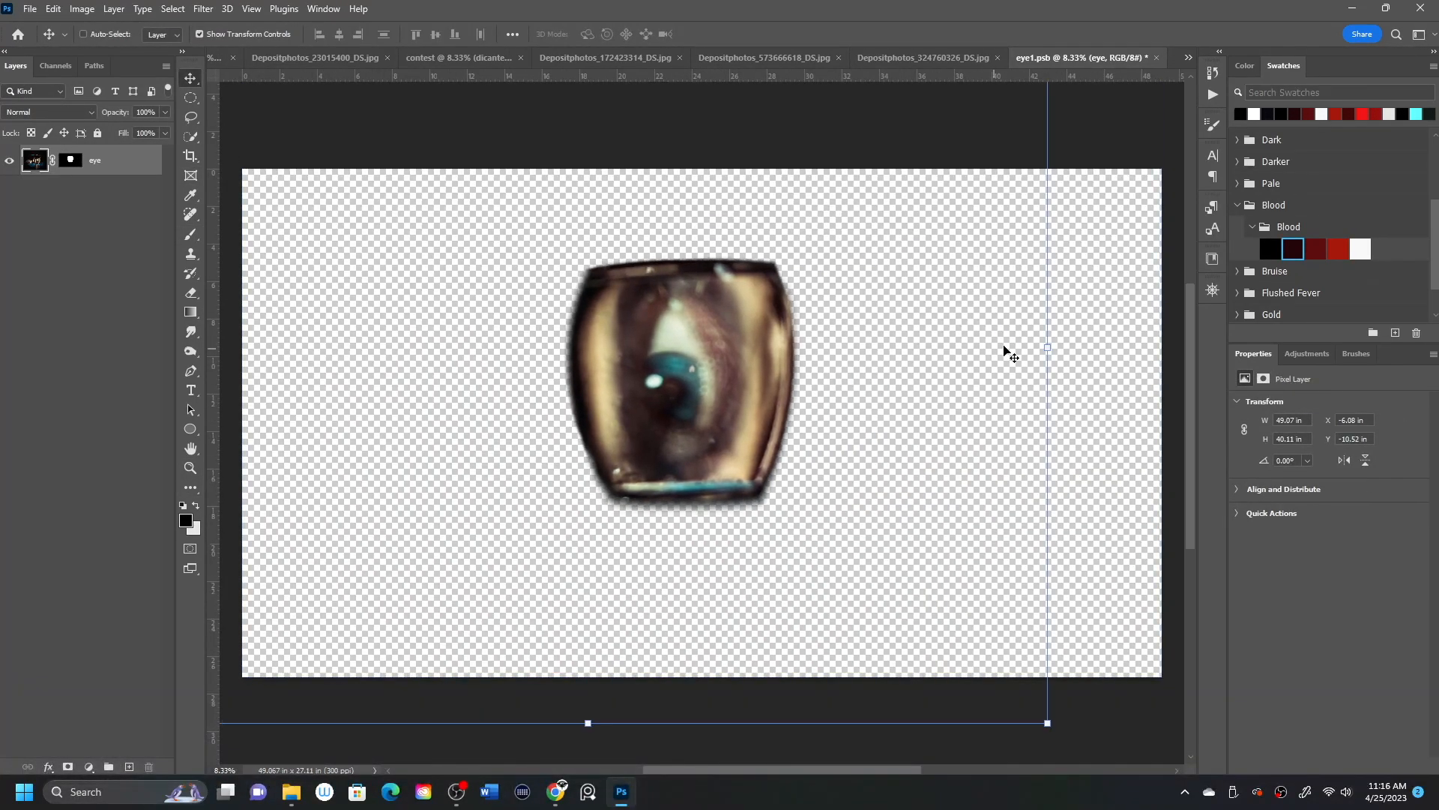
left_click_drag(1013, 374, 1021, 391)
Restore the jar's bottom edge by painting white on the eye layer's mask with a soft 200 px brush.
left_click(70, 160)
left_click(192, 235)
key("bracketleft")
key("bracketleft")
key("bracketleft")
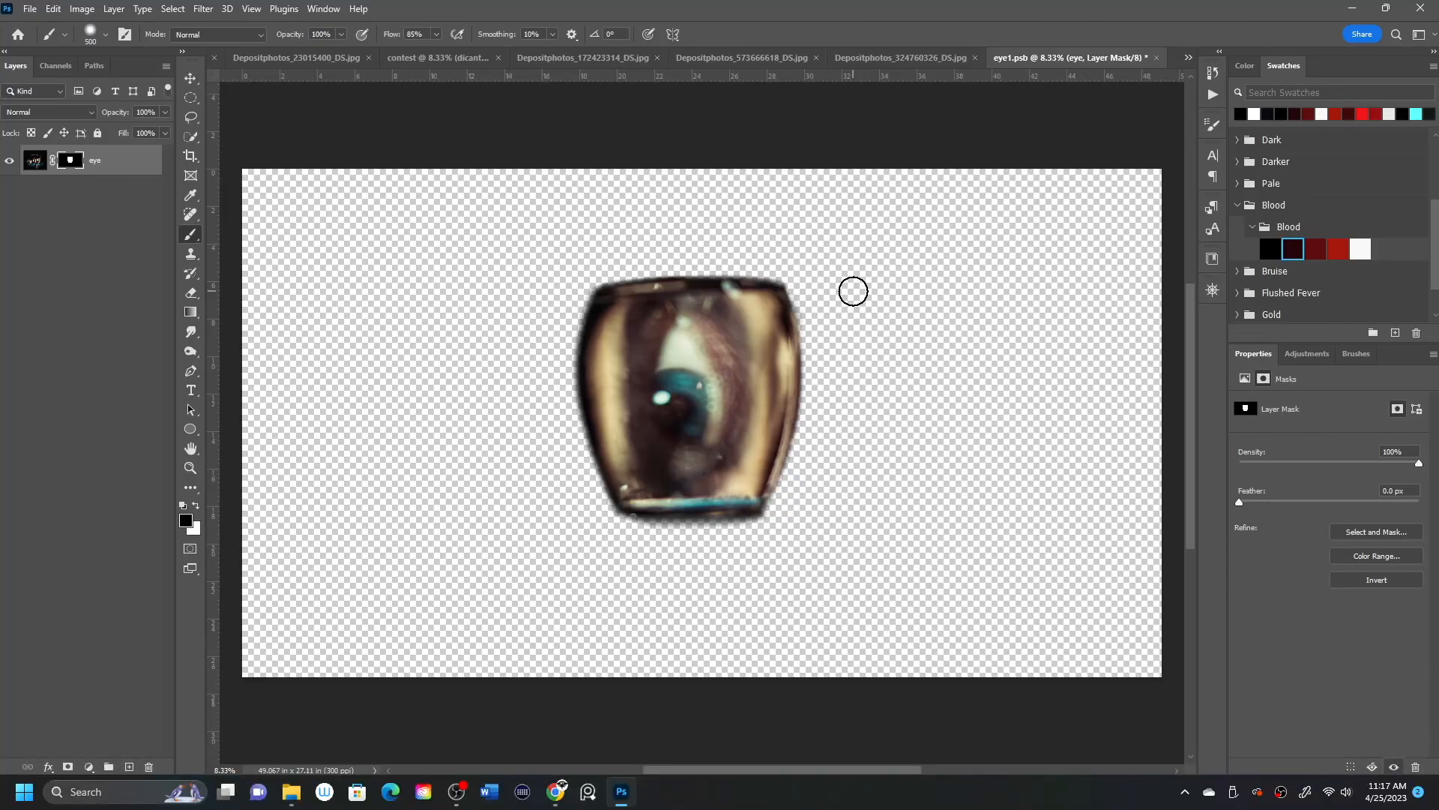
left_click(195, 507)
key("bracketleft")
key("bracketleft")
key("bracketleft")
key("bracketleft")
key("bracketleft")
key("bracketleft")
key("bracketleft")
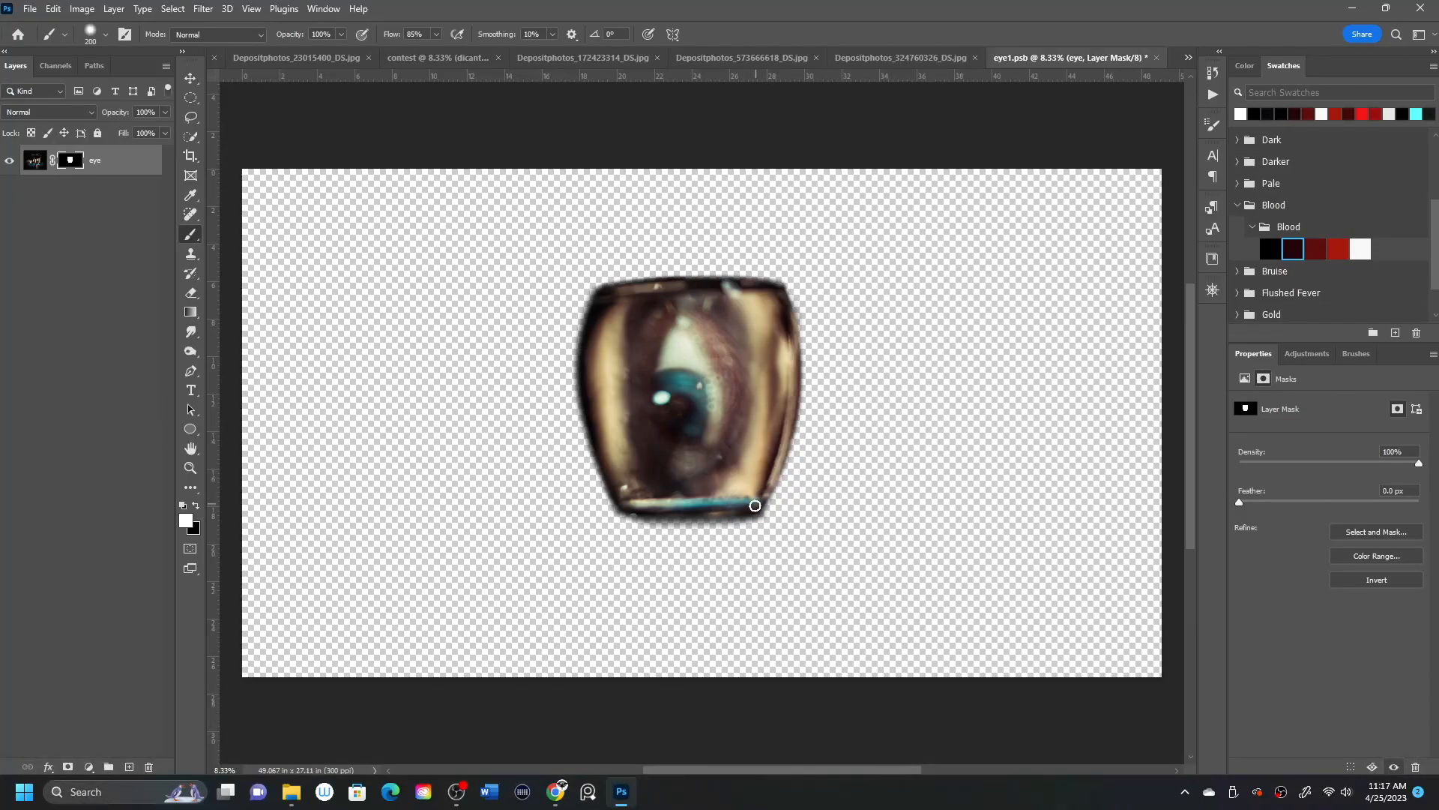
mouse_move(700, 496)
left_mouse_down()
mouse_move(711, 508)
mouse_move(633, 504)
left_mouse_up()
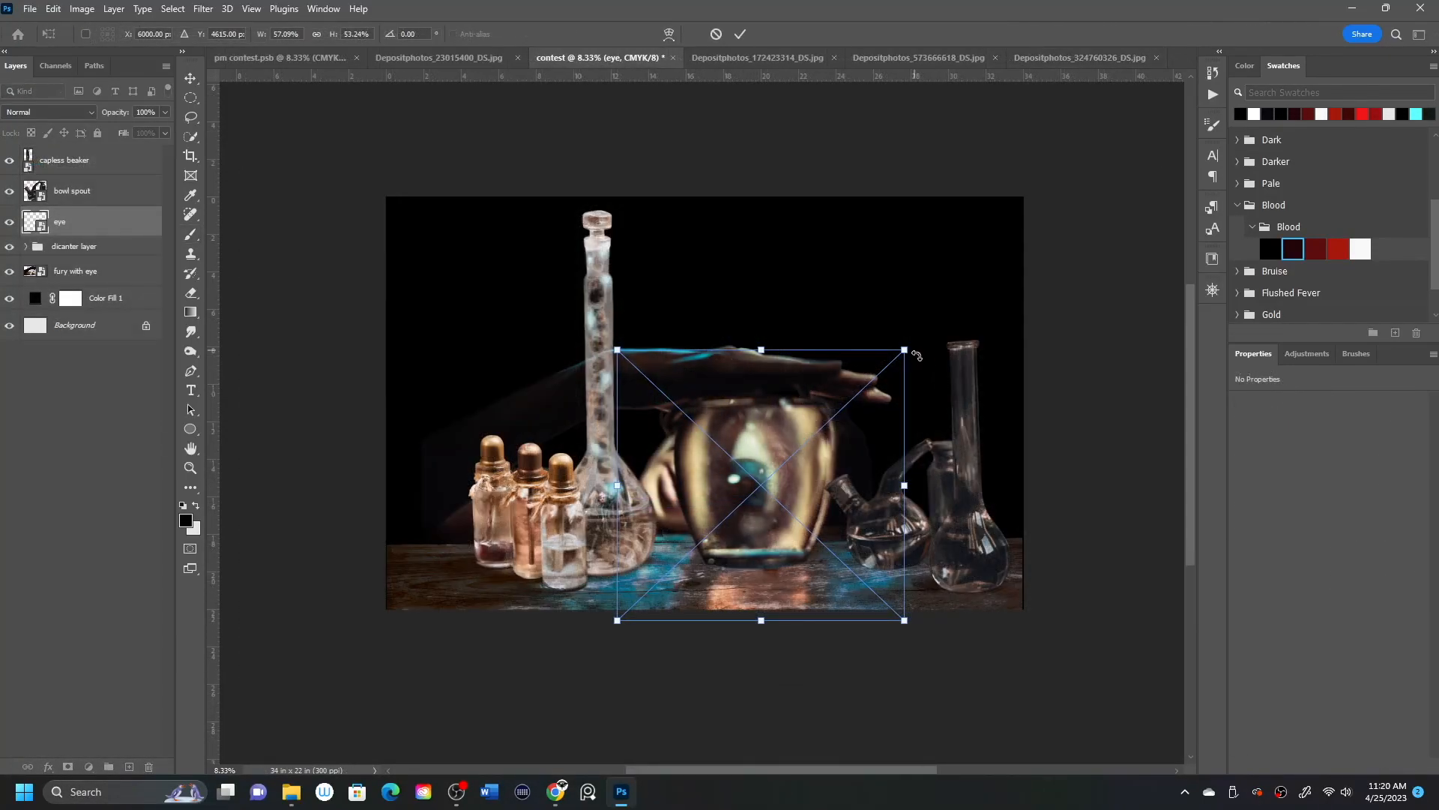
Apply the eye layer's transform, standing the jar on the table between the tall flask and the spouted glassware.
left_click(744, 33)
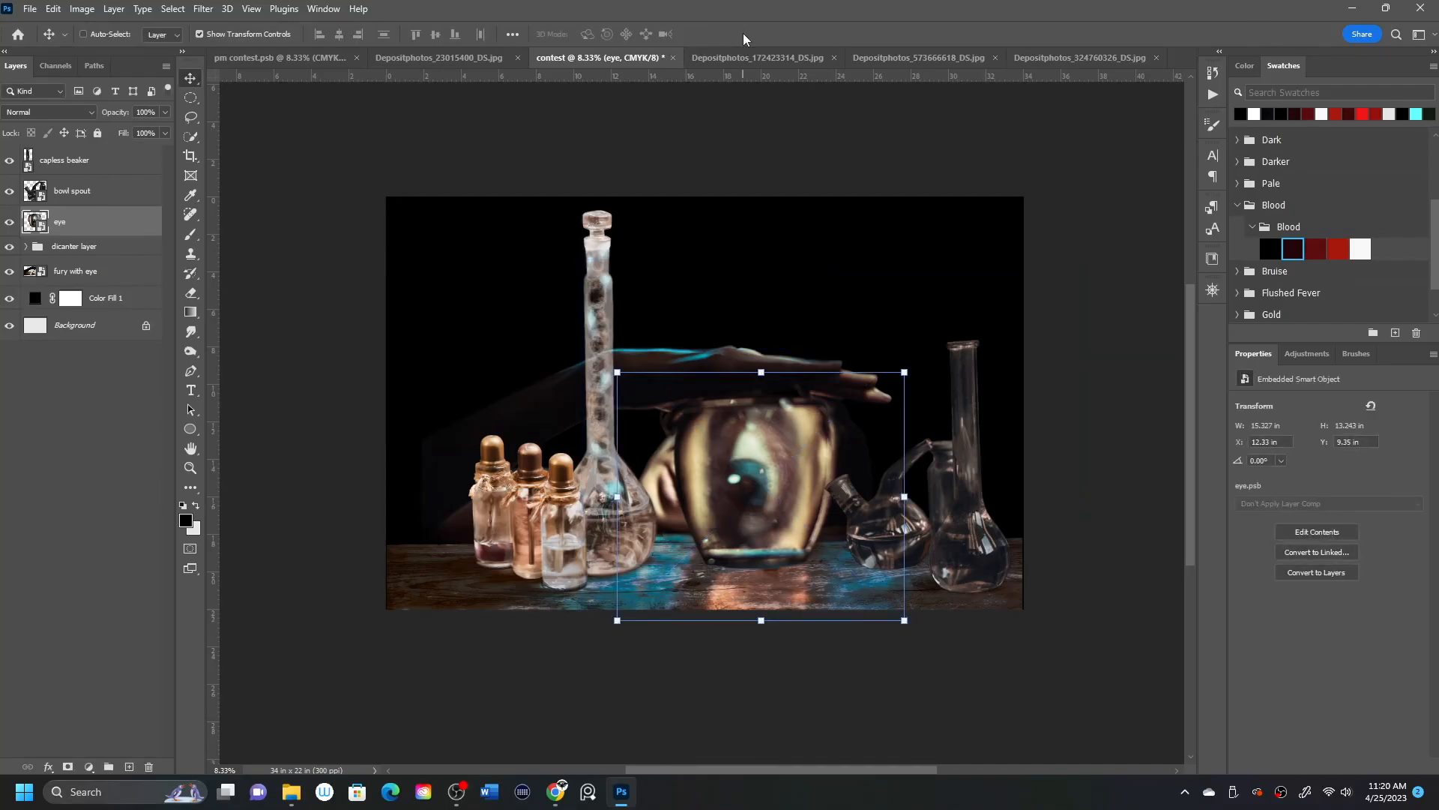